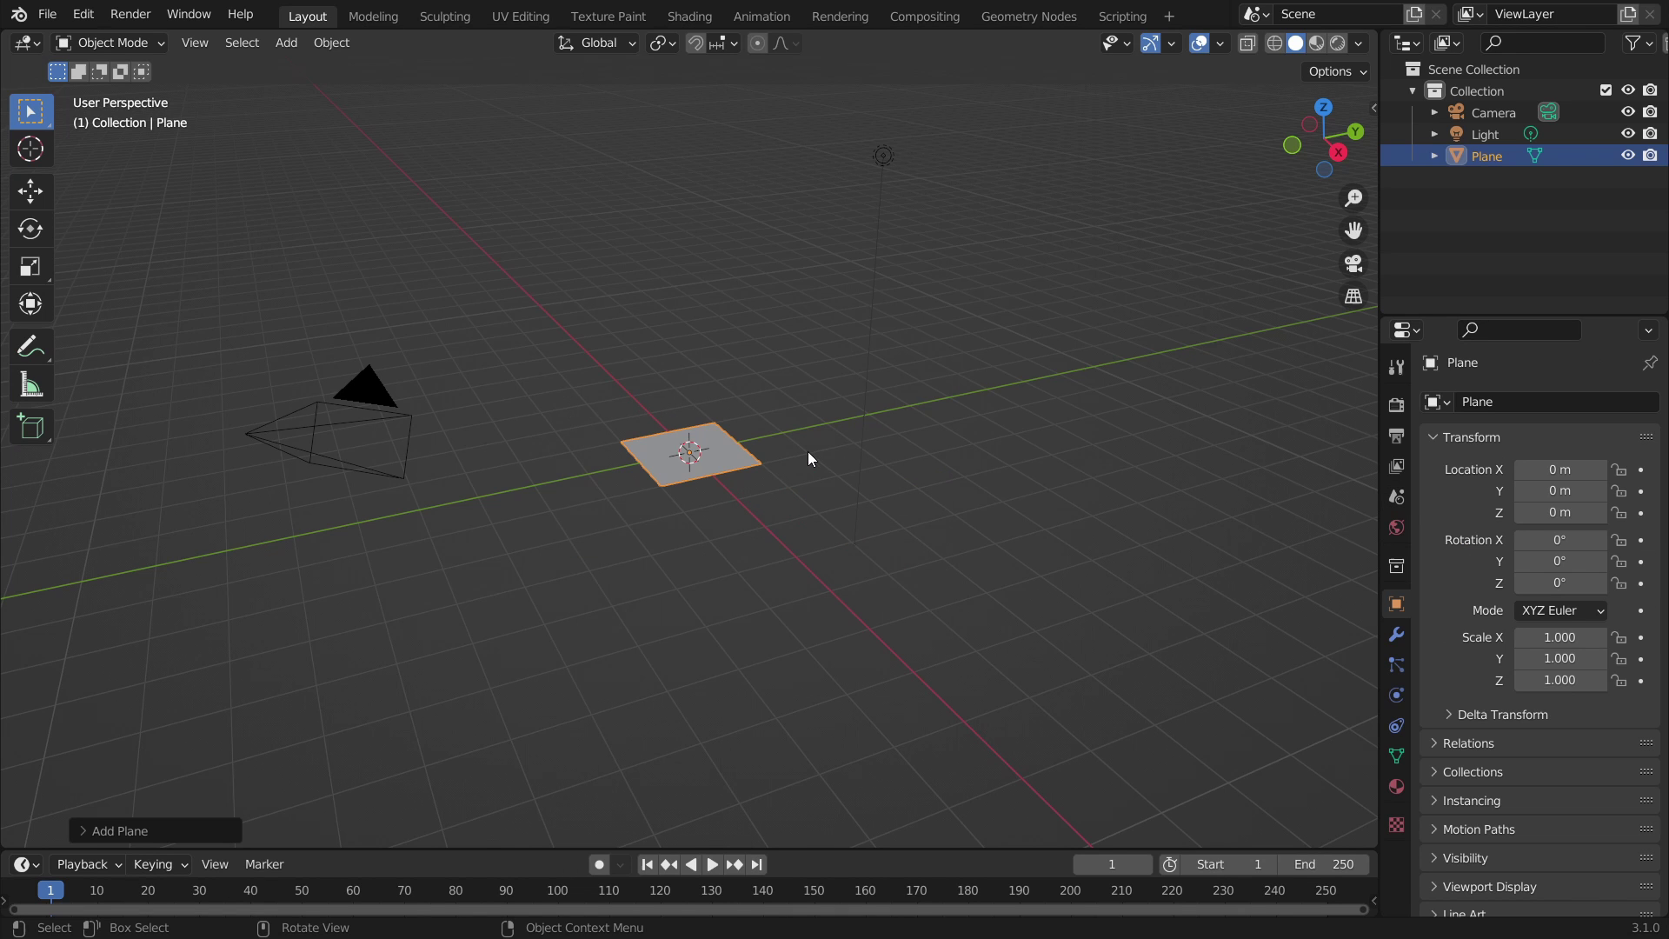
Scale the plane by 5 and subdivide it once in Edit Mode
type("s5")
key("Return")
key("Tab")
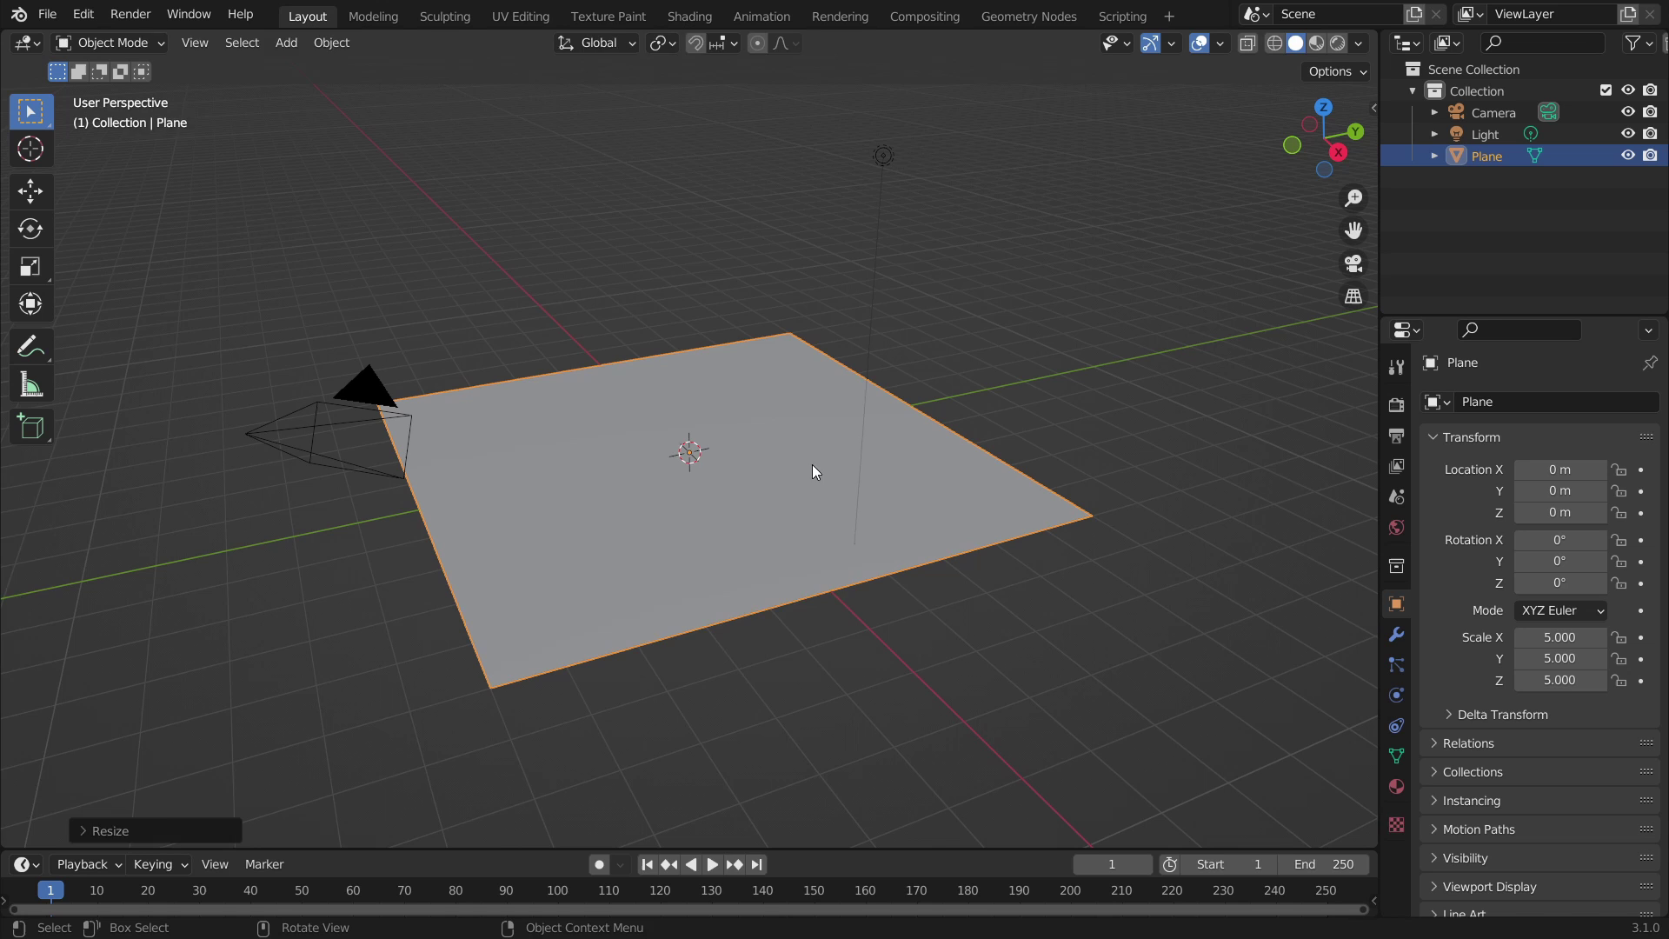
right_click(812, 464)
left_click(806, 448)
Subdivide the plane four more times into a dense grid
right_click(803, 451)
left_click(803, 451)
right_click(803, 451)
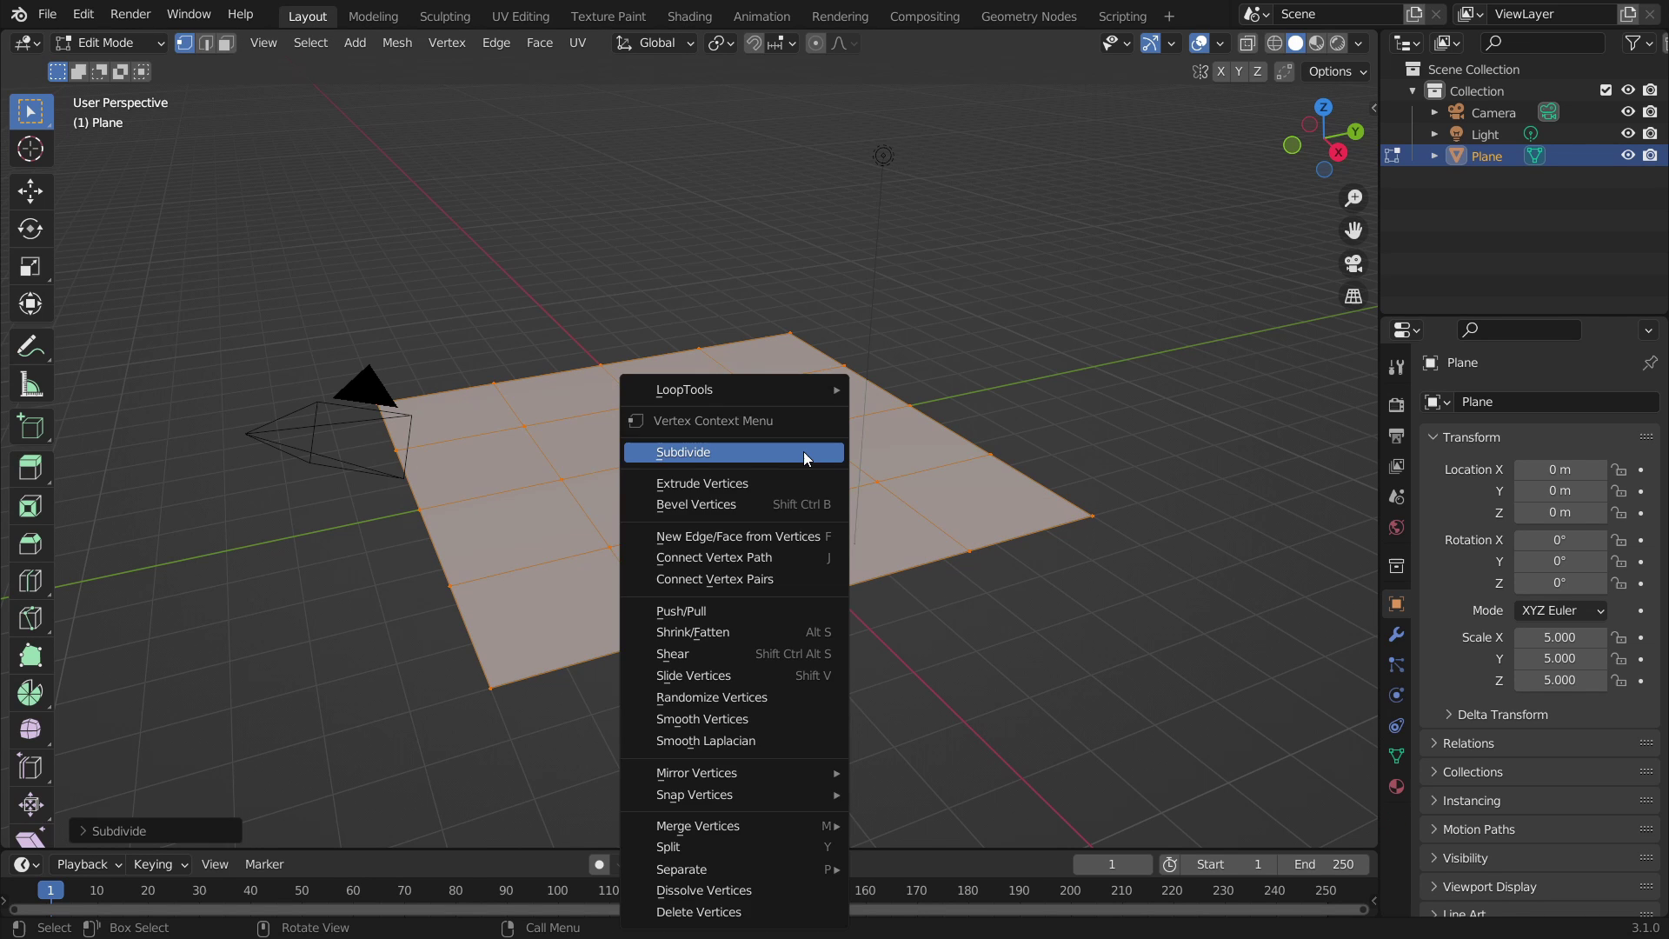
left_click(803, 452)
right_click(804, 451)
left_click(803, 452)
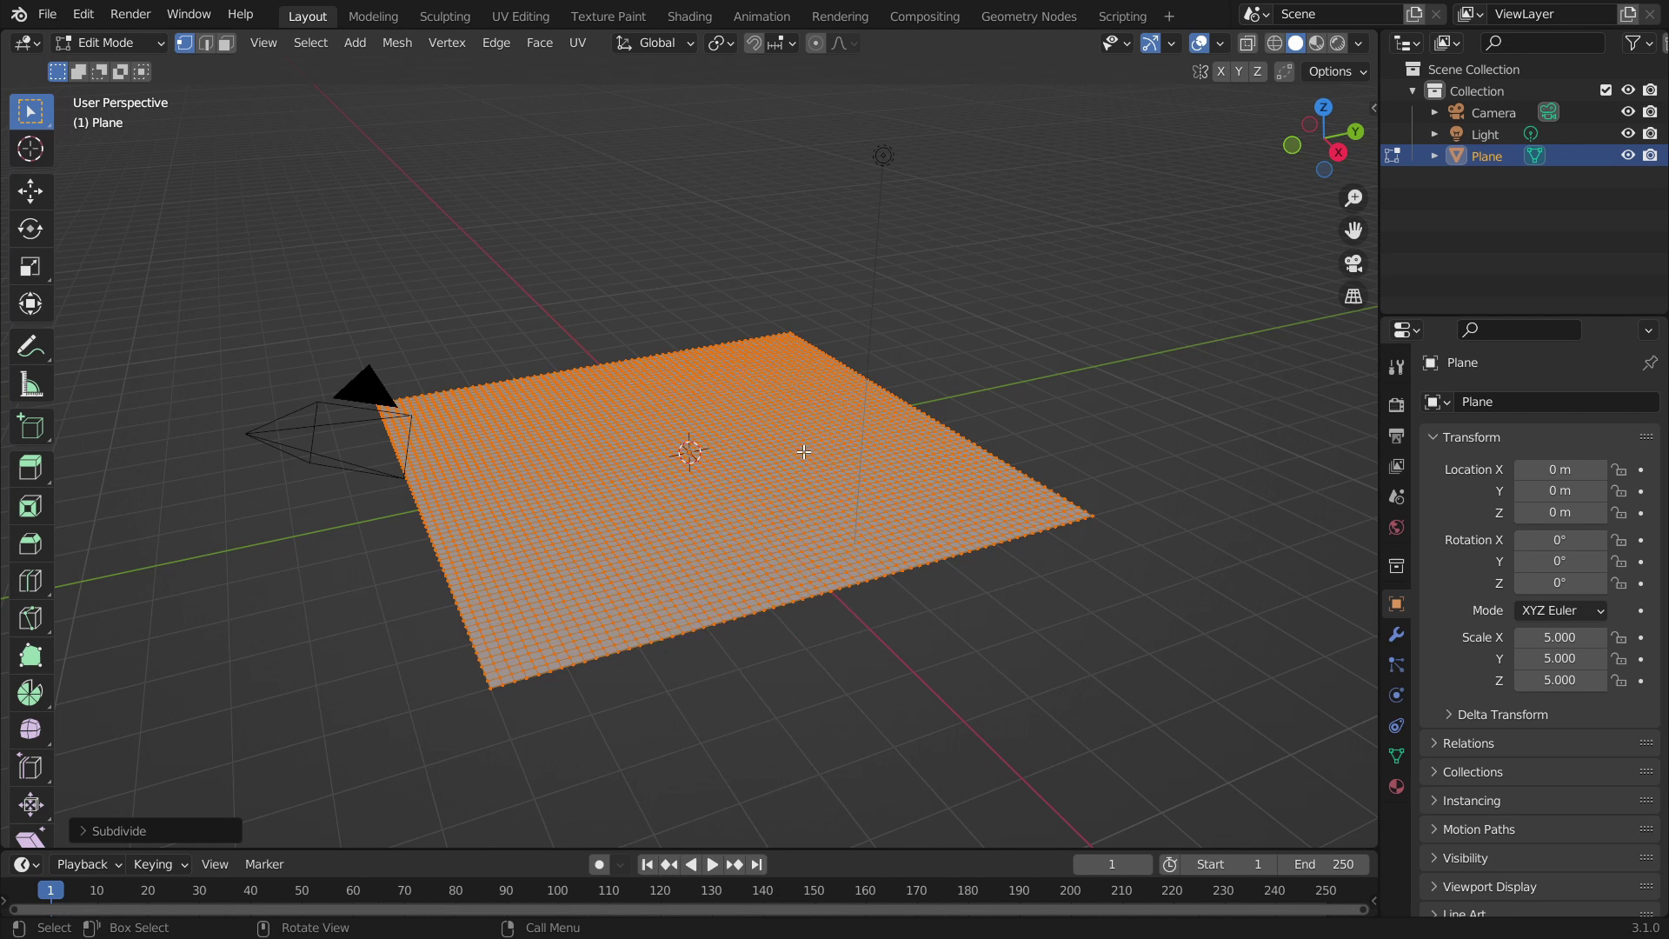
right_click(803, 451)
left_click(804, 451)
scroll(933, 453, "down", 3)
scroll(943, 522, "up", 6)
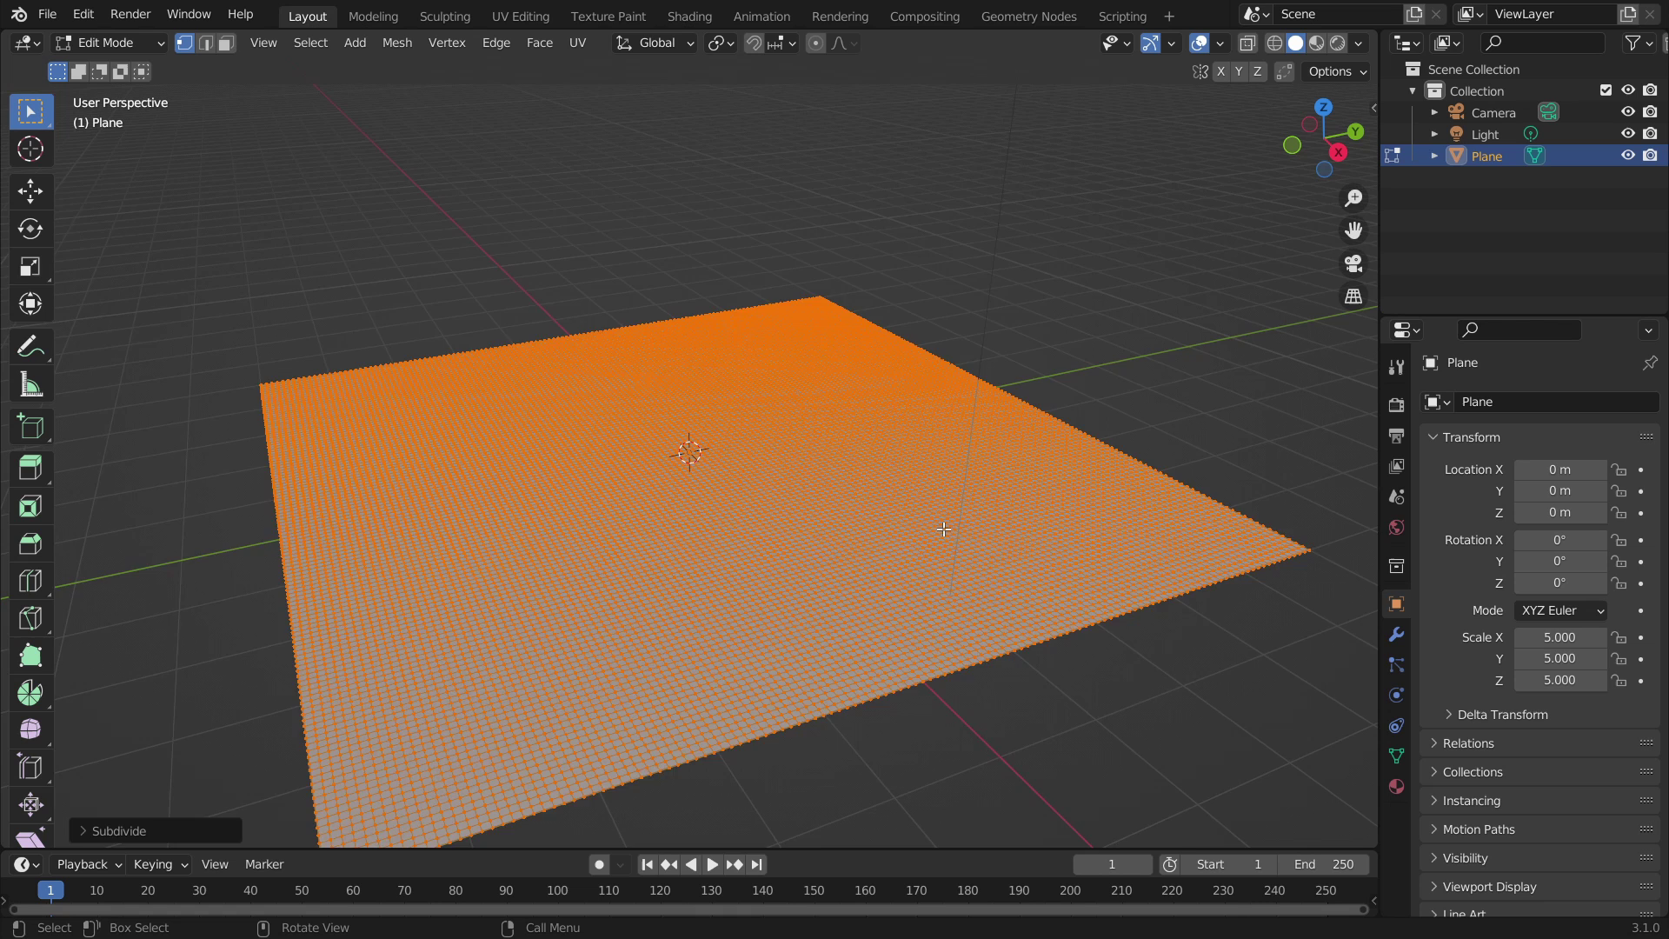
scroll(944, 528, "down", 4)
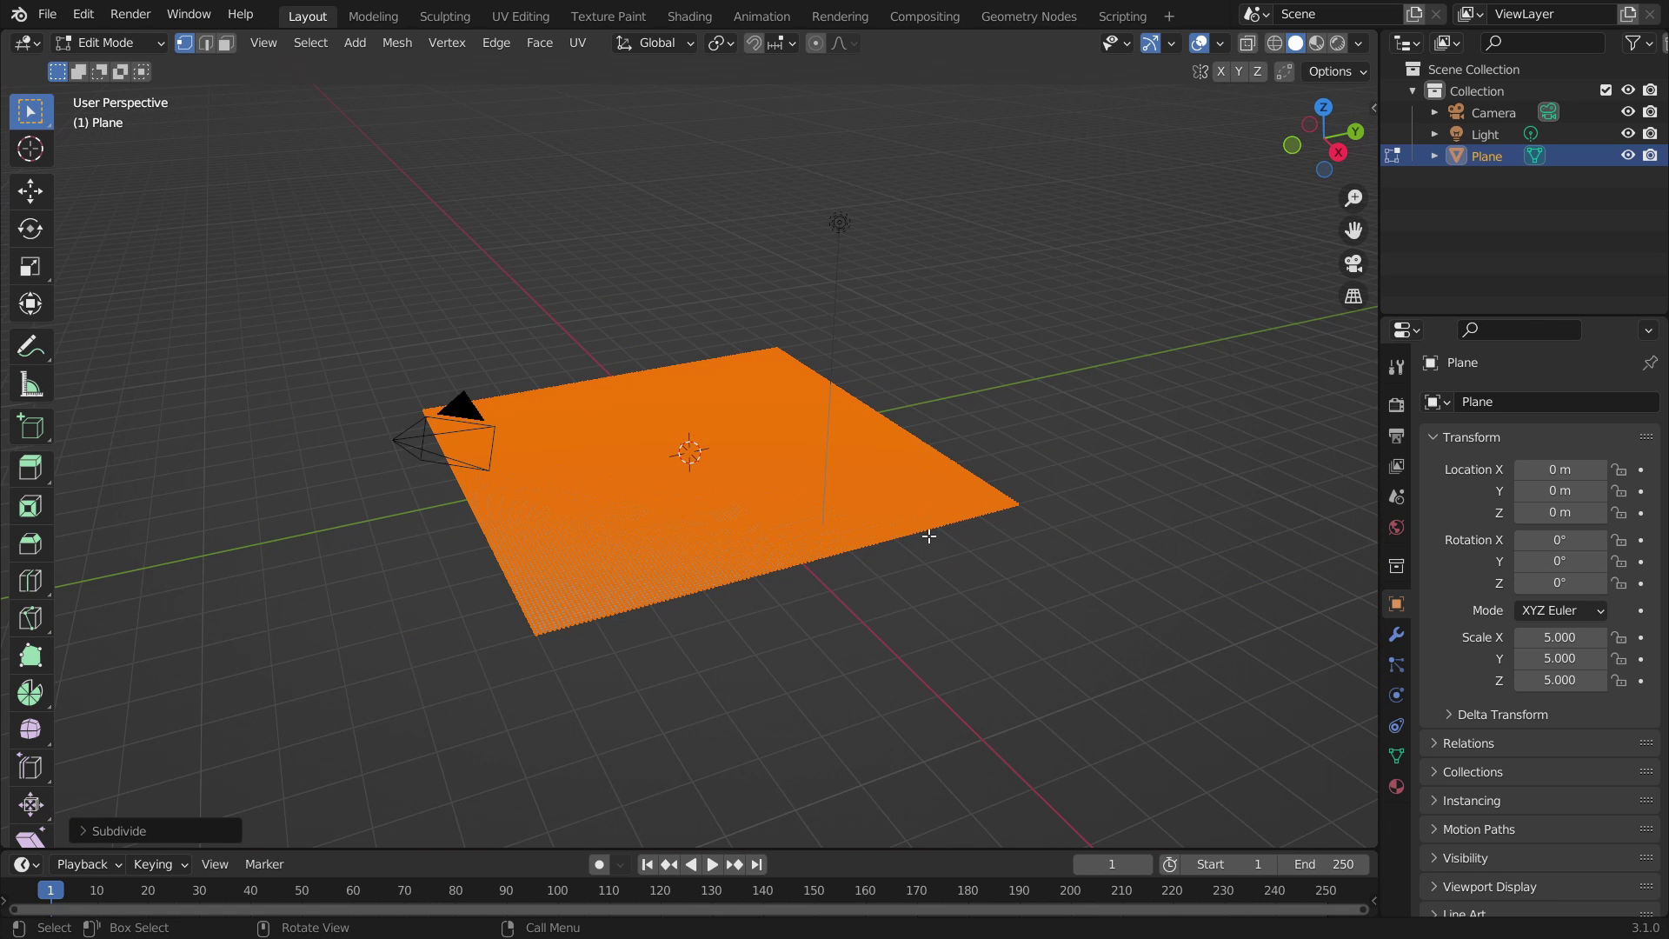
Rotate the plane 90° about Y to stand it upright, leaving box selection active
key("r")
type("y")
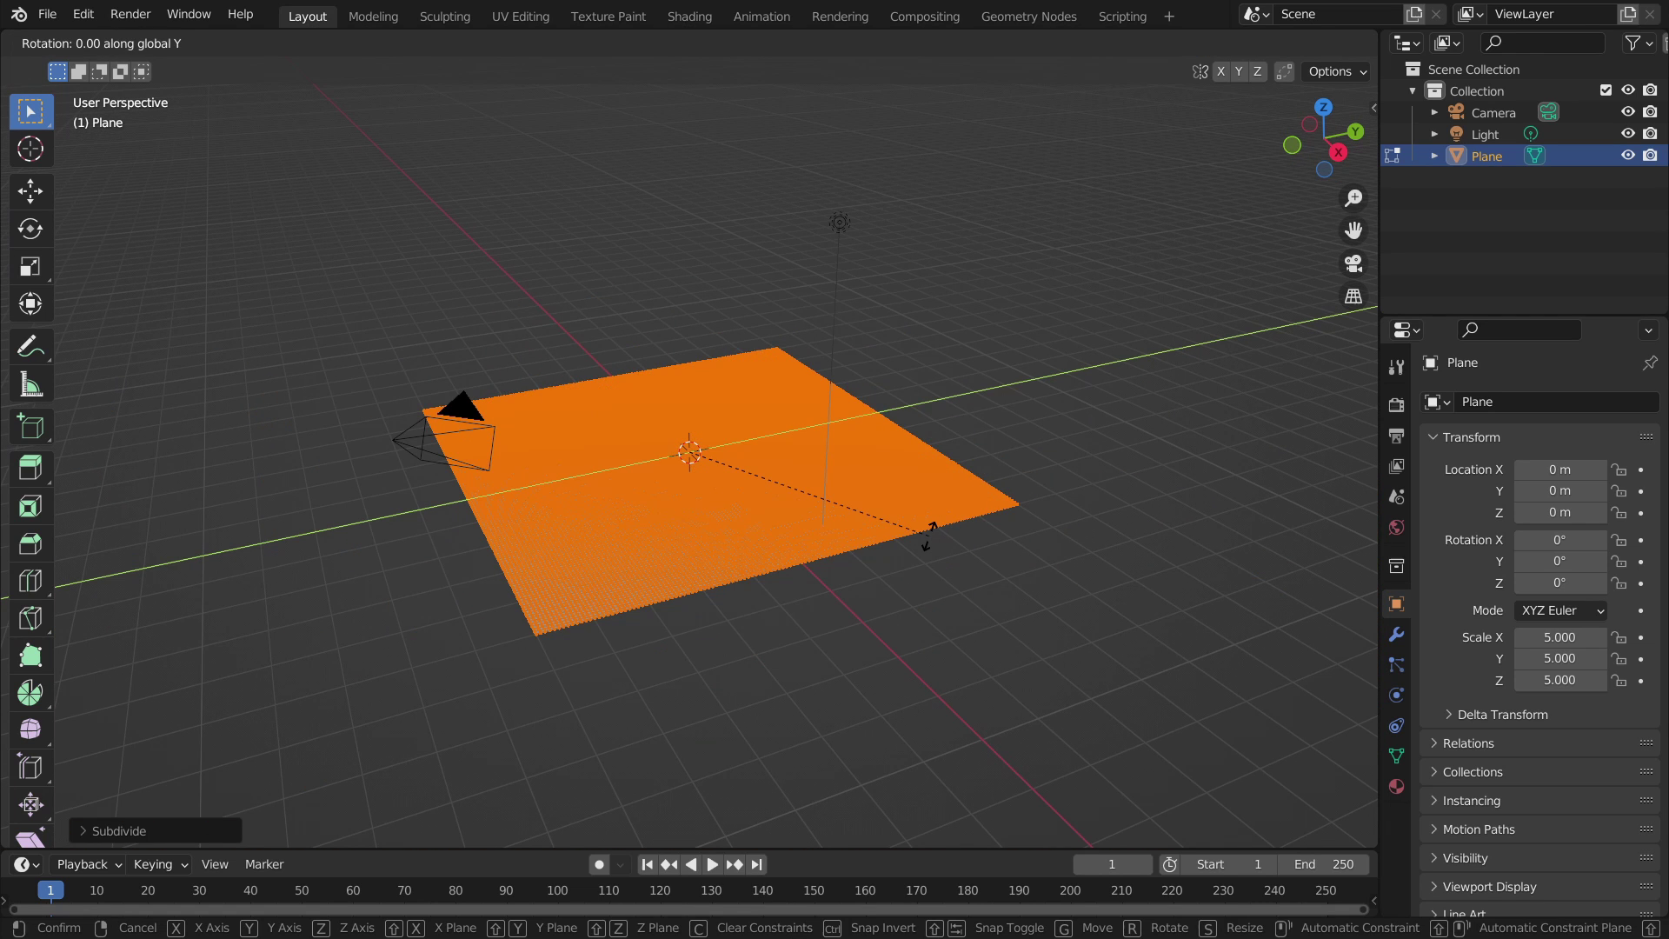
type("90")
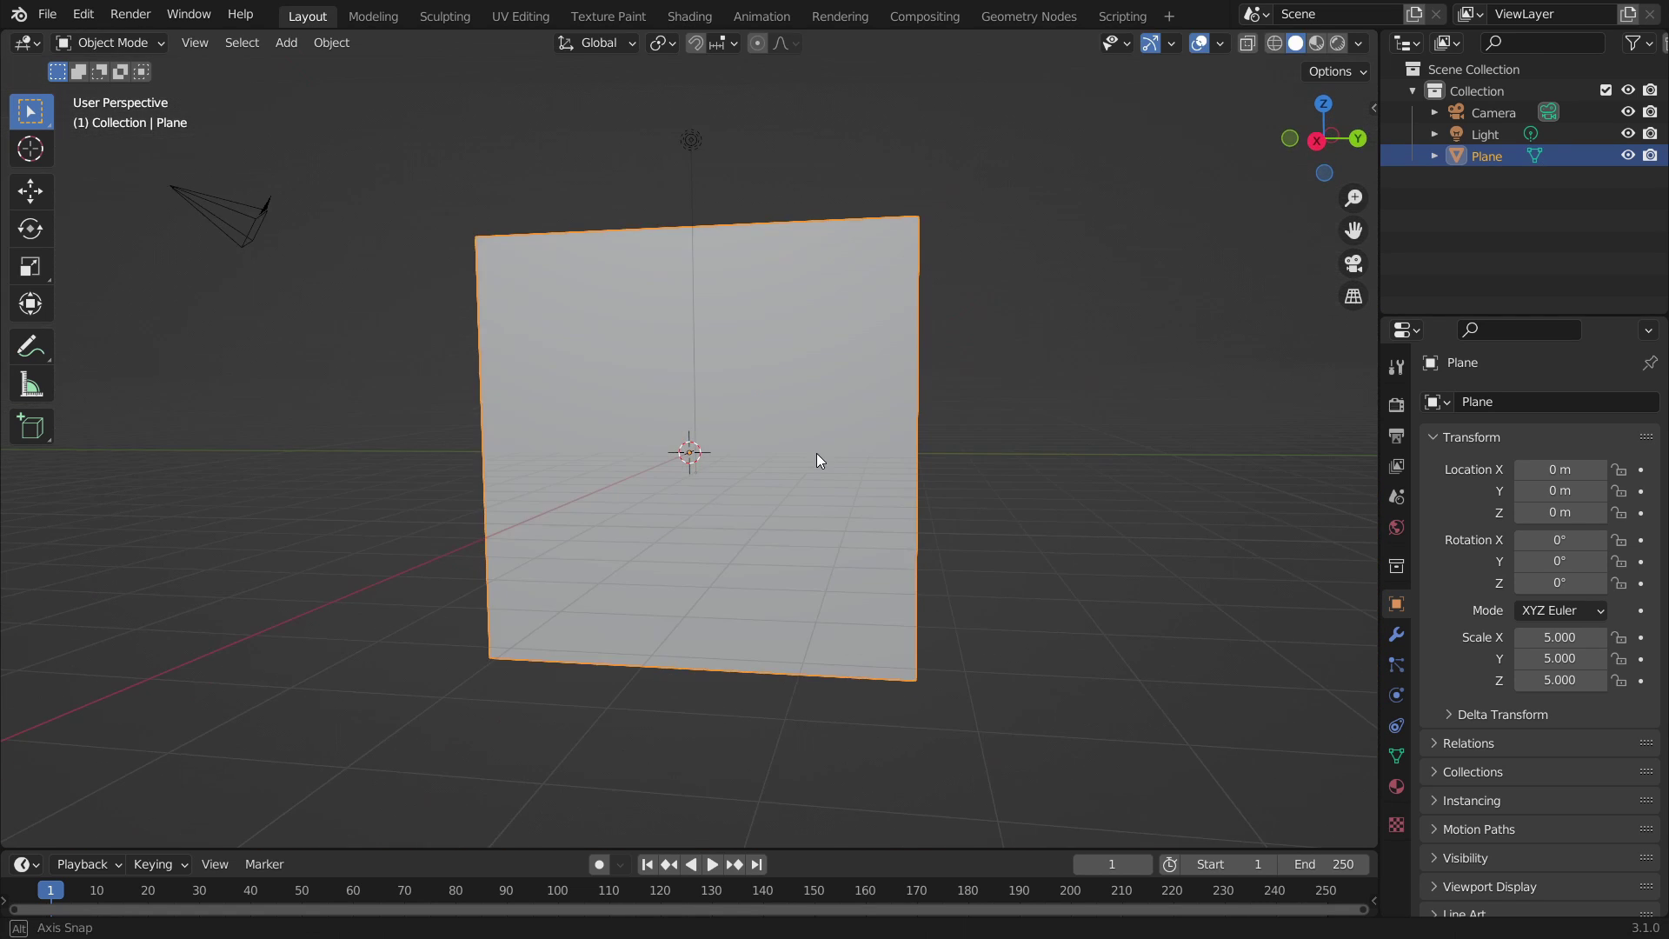
scroll(816, 461, "down", 3)
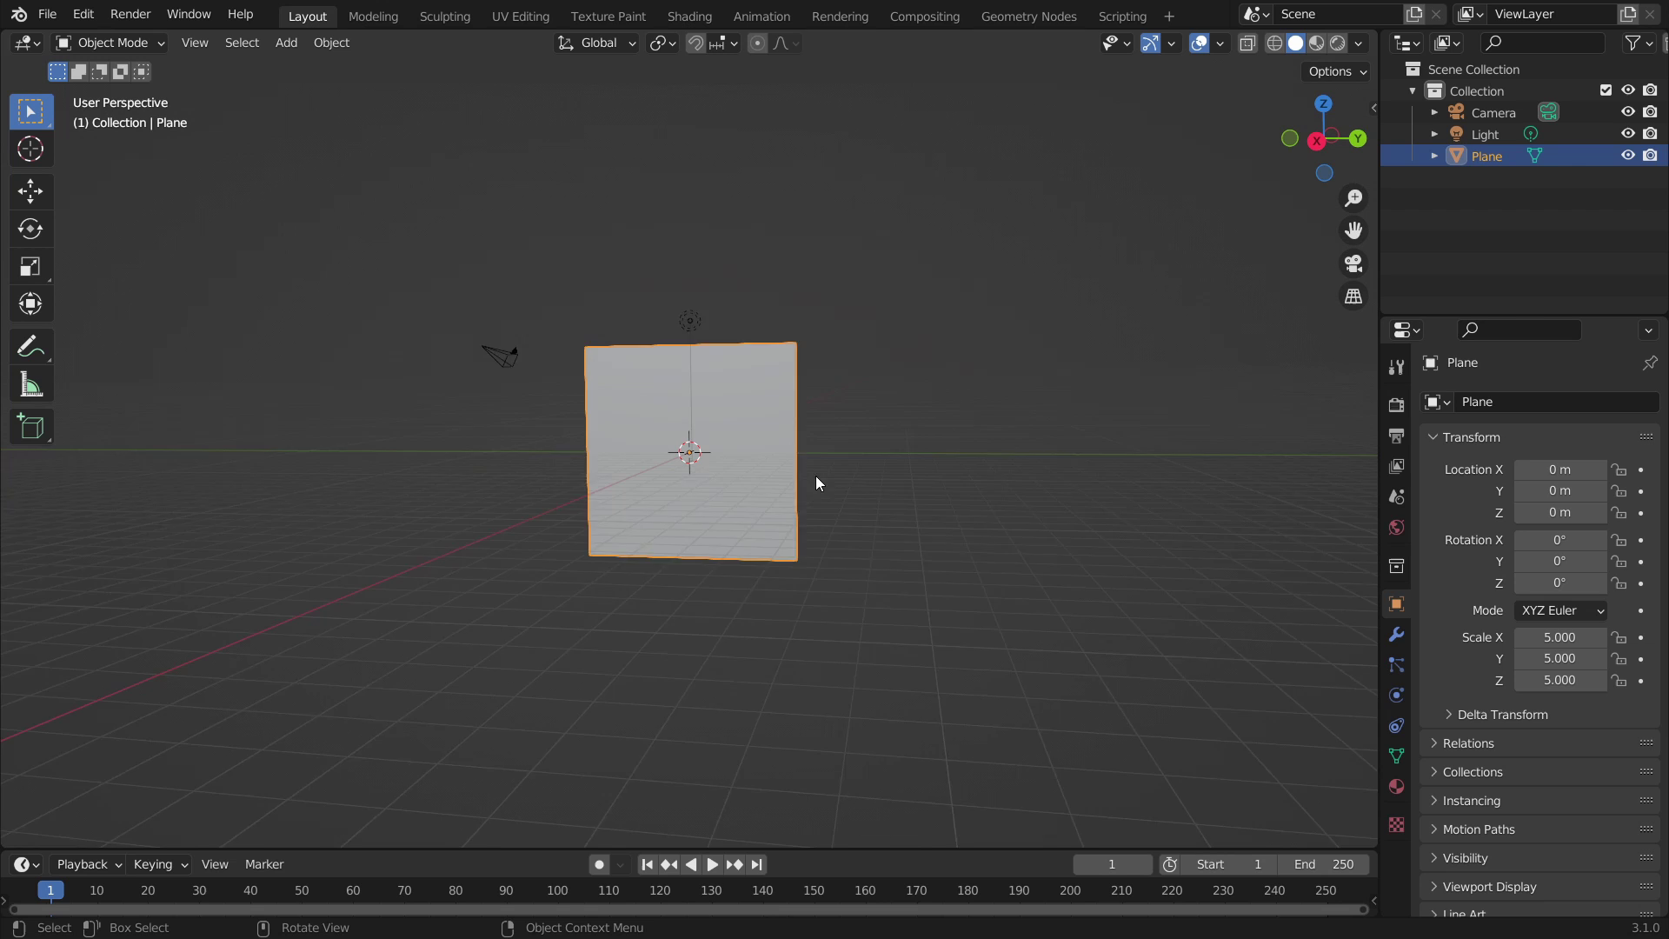
scroll(816, 477, "up", 4)
key("shift+w")
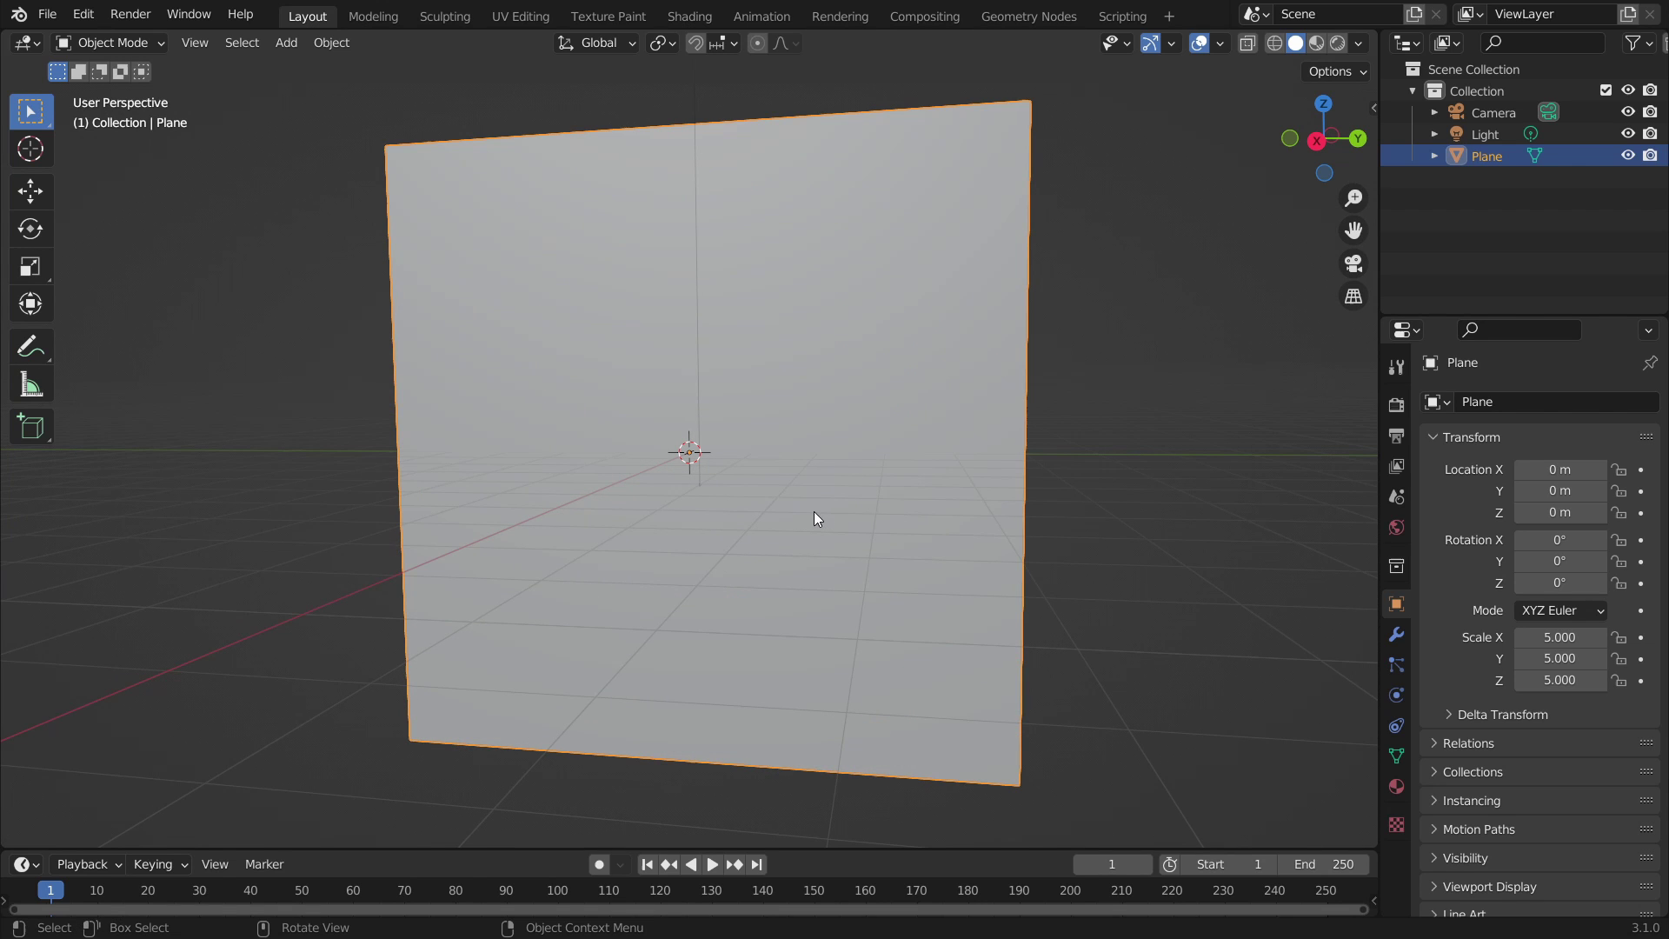
key("w")
key("shift+w")
In the Shading workspace create Material.001 and move its Principled BSDF node down-left
left_click(690, 16)
left_click(831, 544)
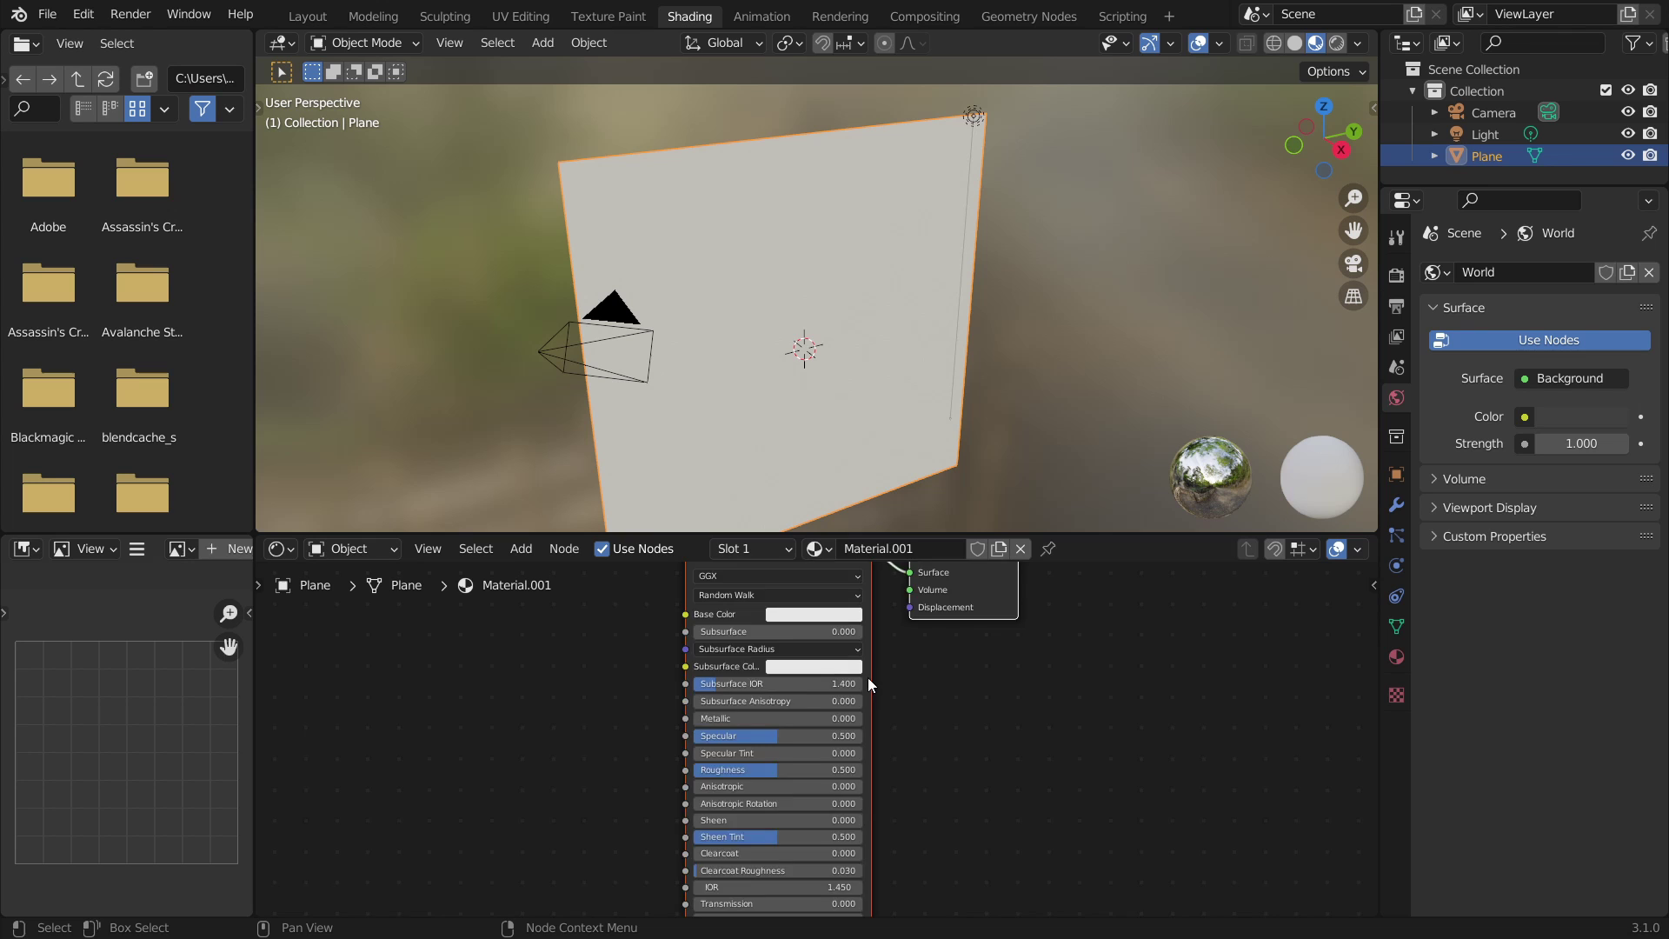
scroll(861, 680, "down", 3)
left_click_drag(805, 619, 675, 686)
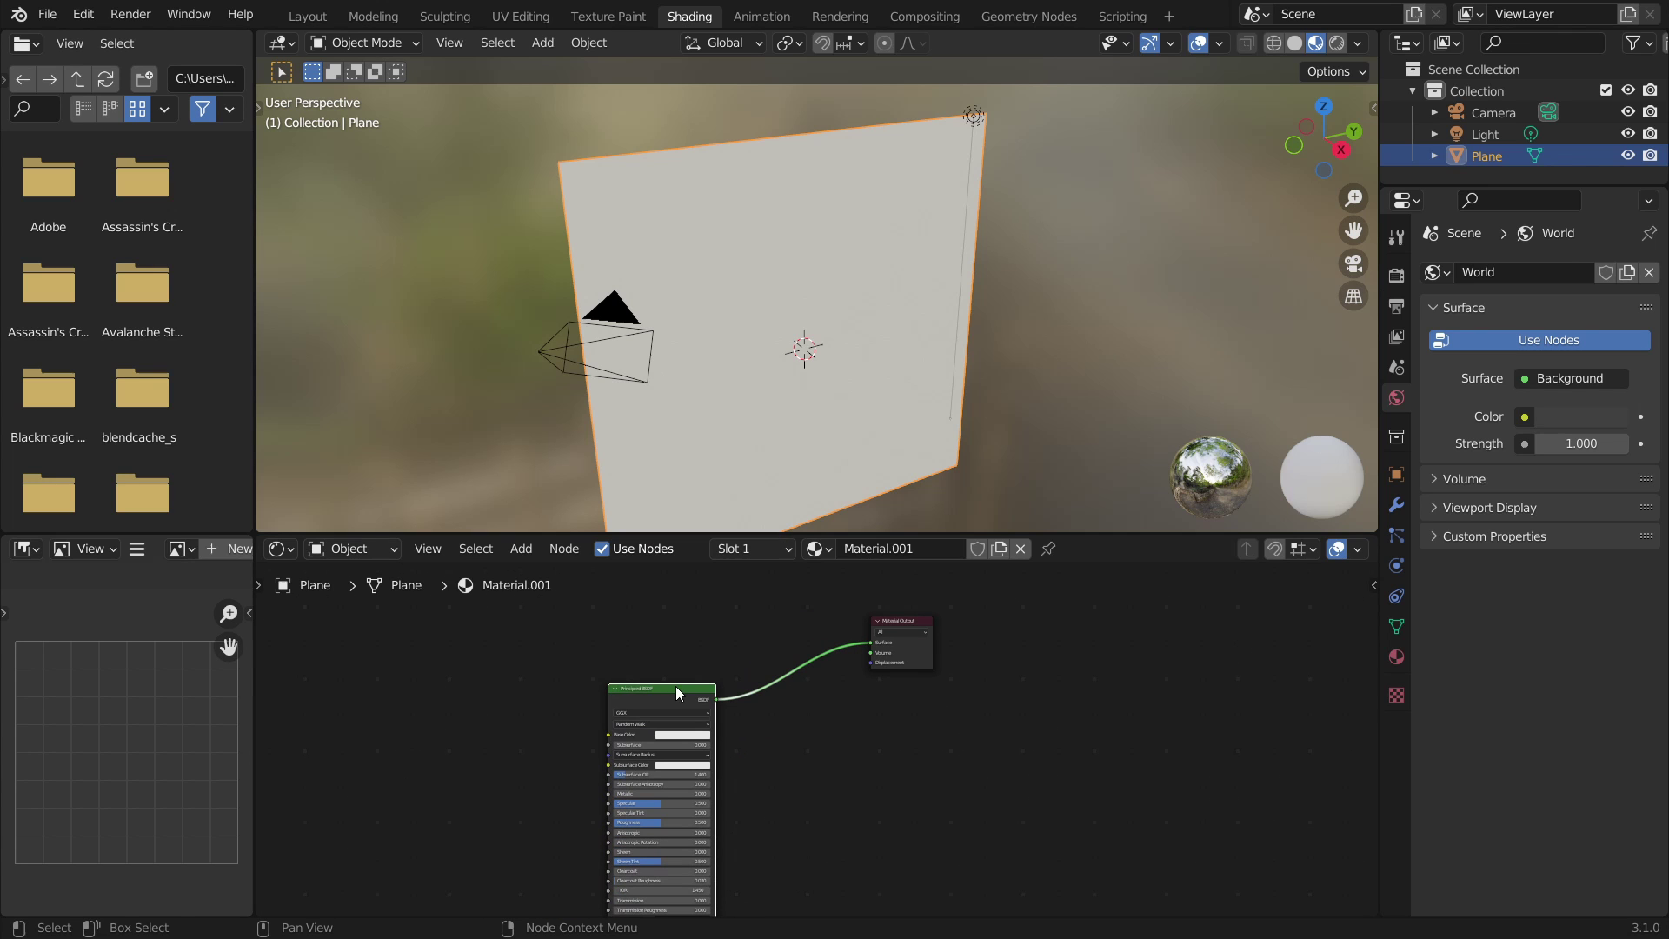
Load the Bricks037_4K-PNG maps from Downloads as a Principled Texture Setup on the BSDF
key("ctrl+shift+t")
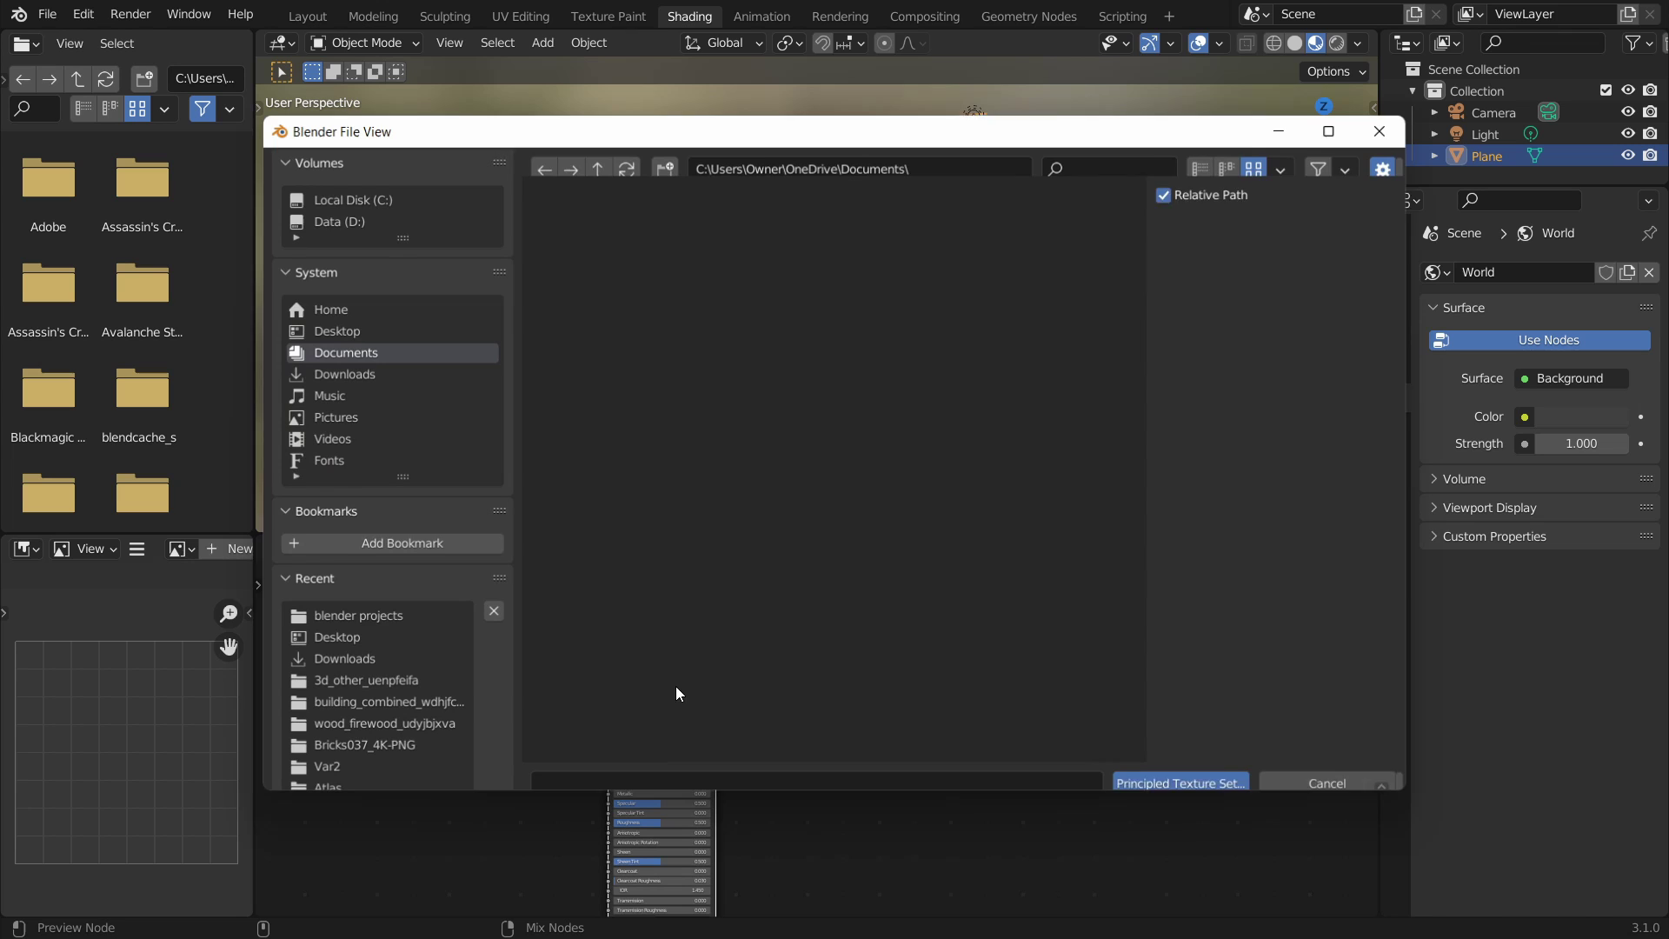
left_click(360, 372)
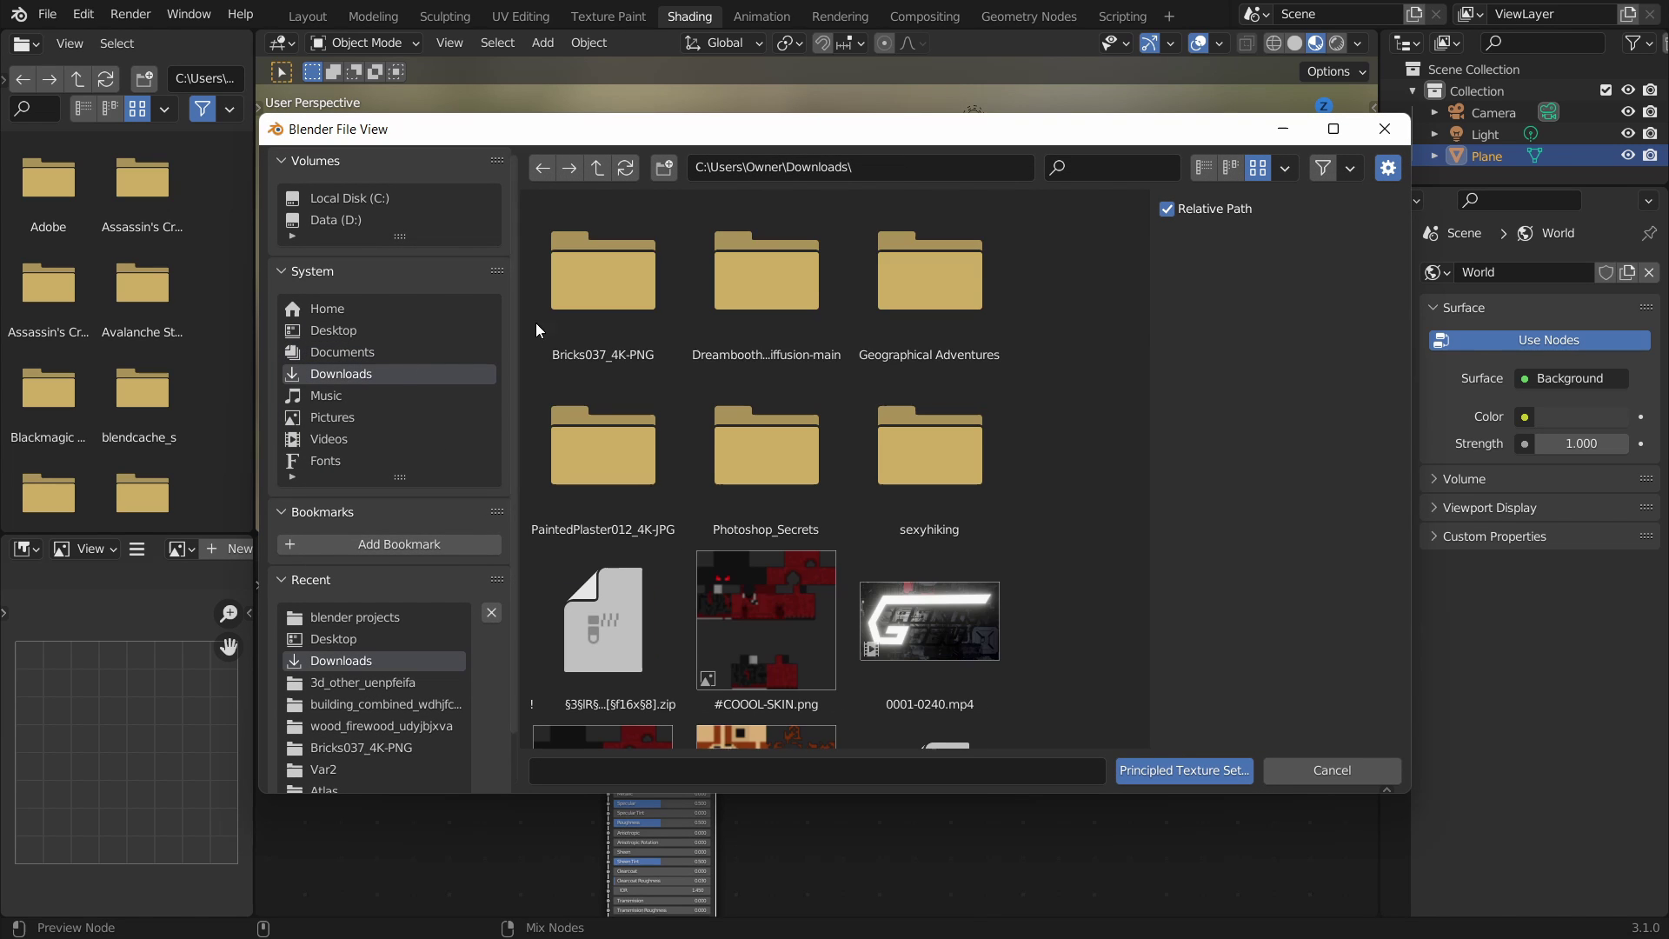
scroll(899, 388, "down", 5)
scroll(925, 363, "down", 5)
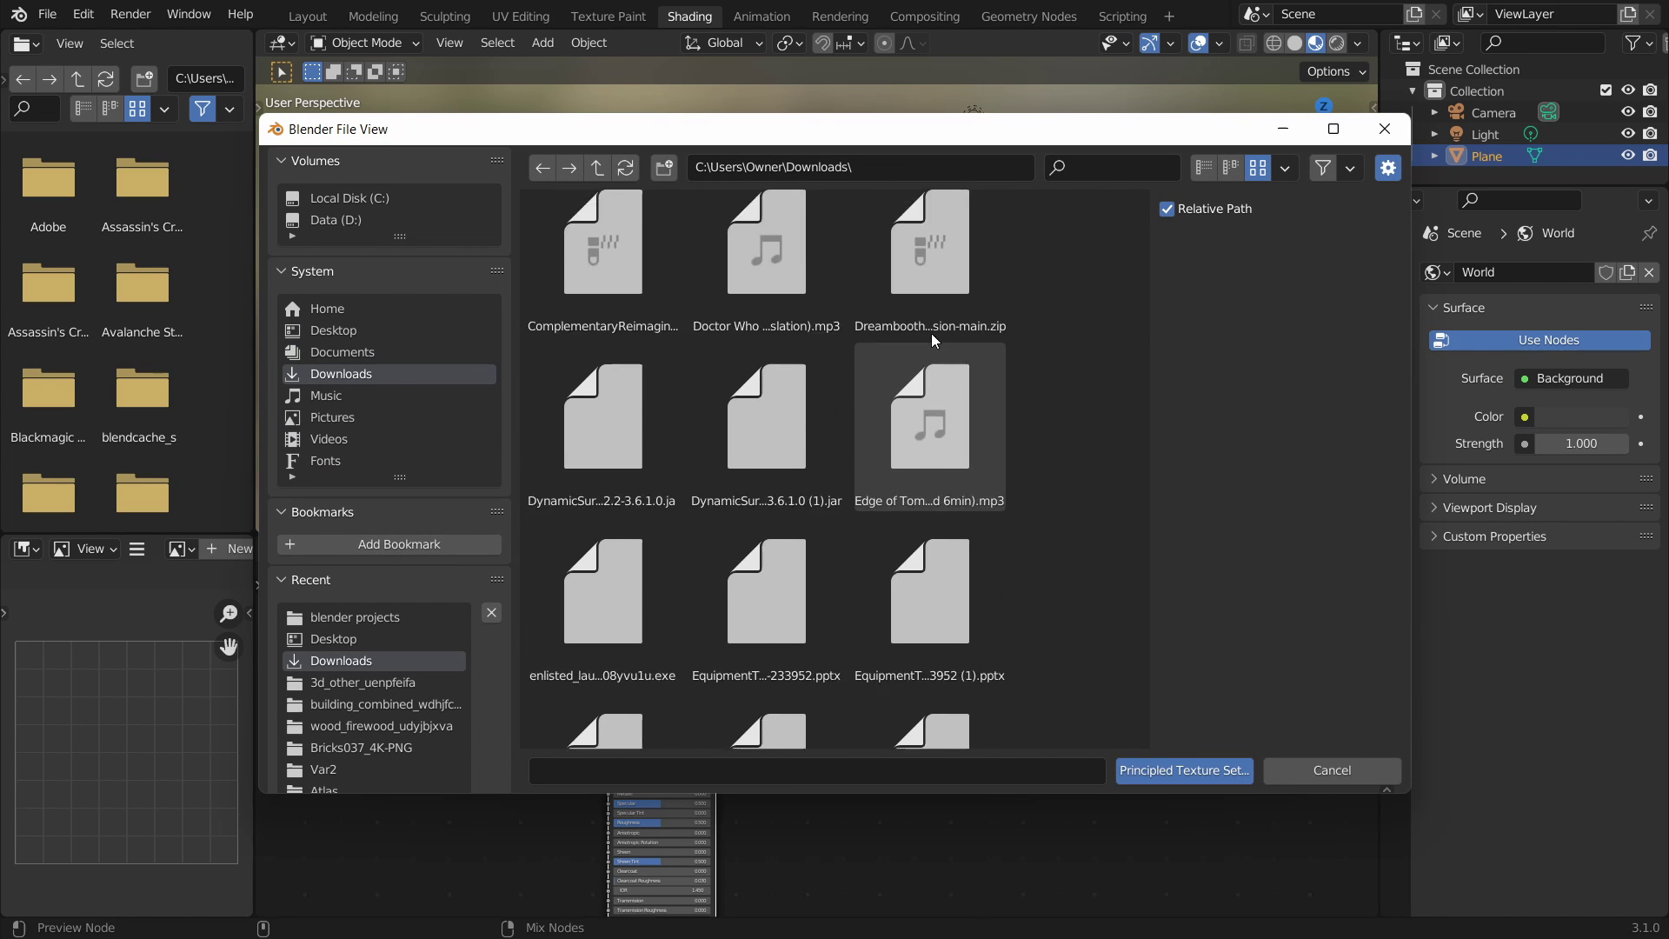
scroll(931, 332, "up", 4)
left_click(1073, 170)
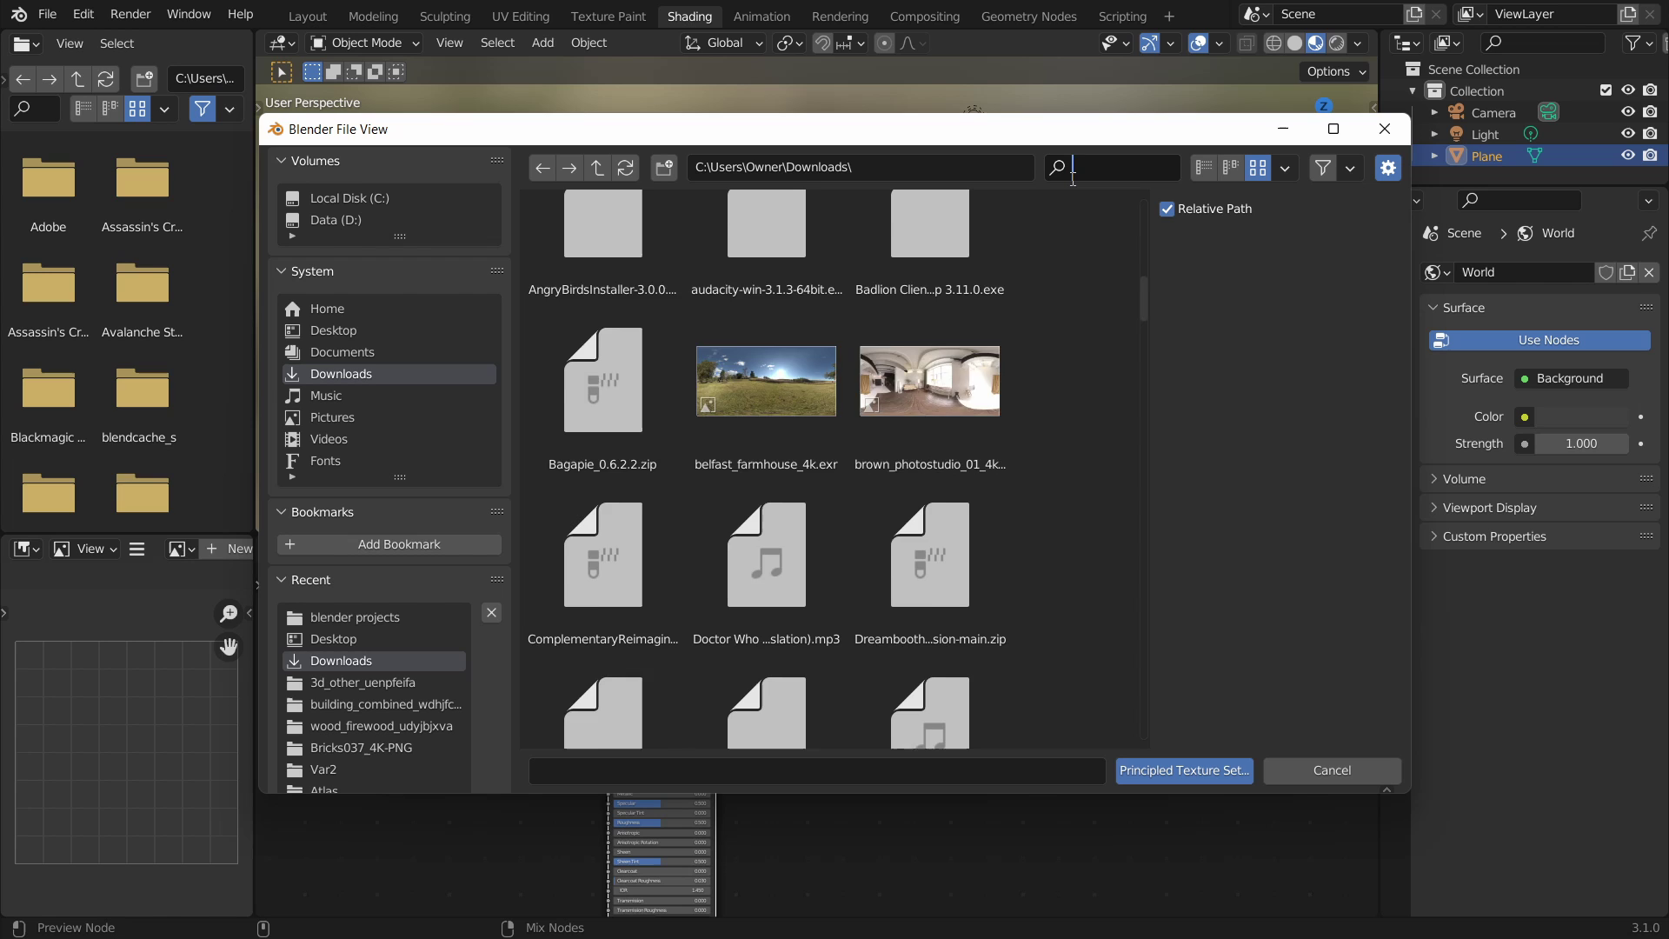
type("bric")
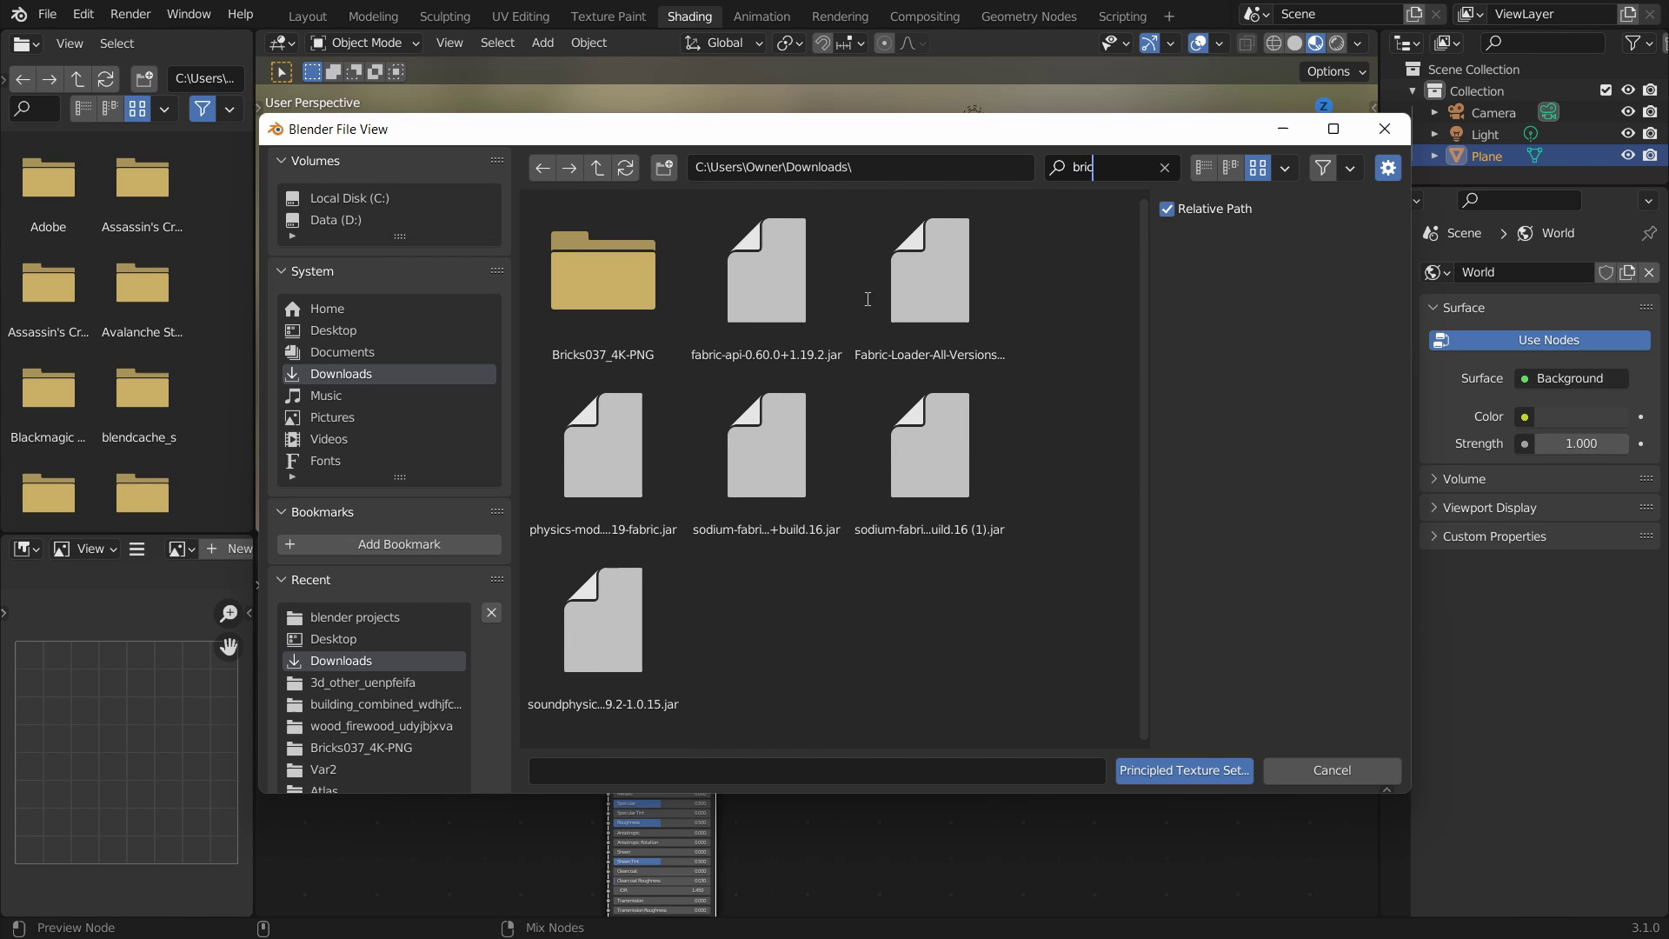
double_click(596, 294)
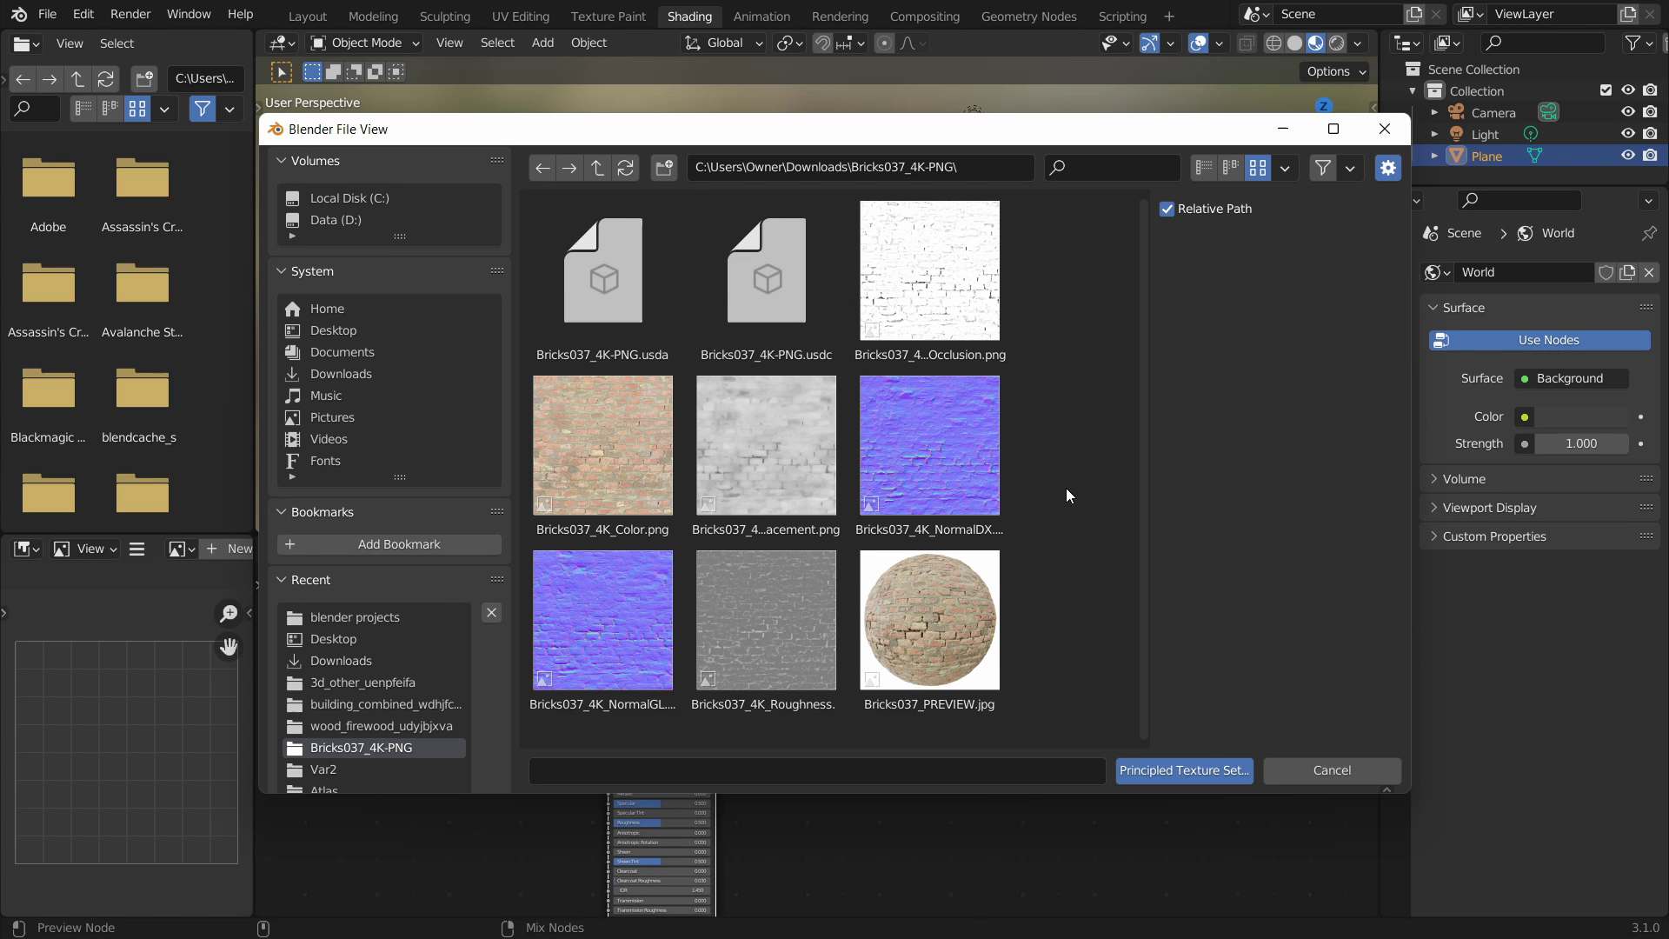
left_click_drag(822, 737, 602, 278)
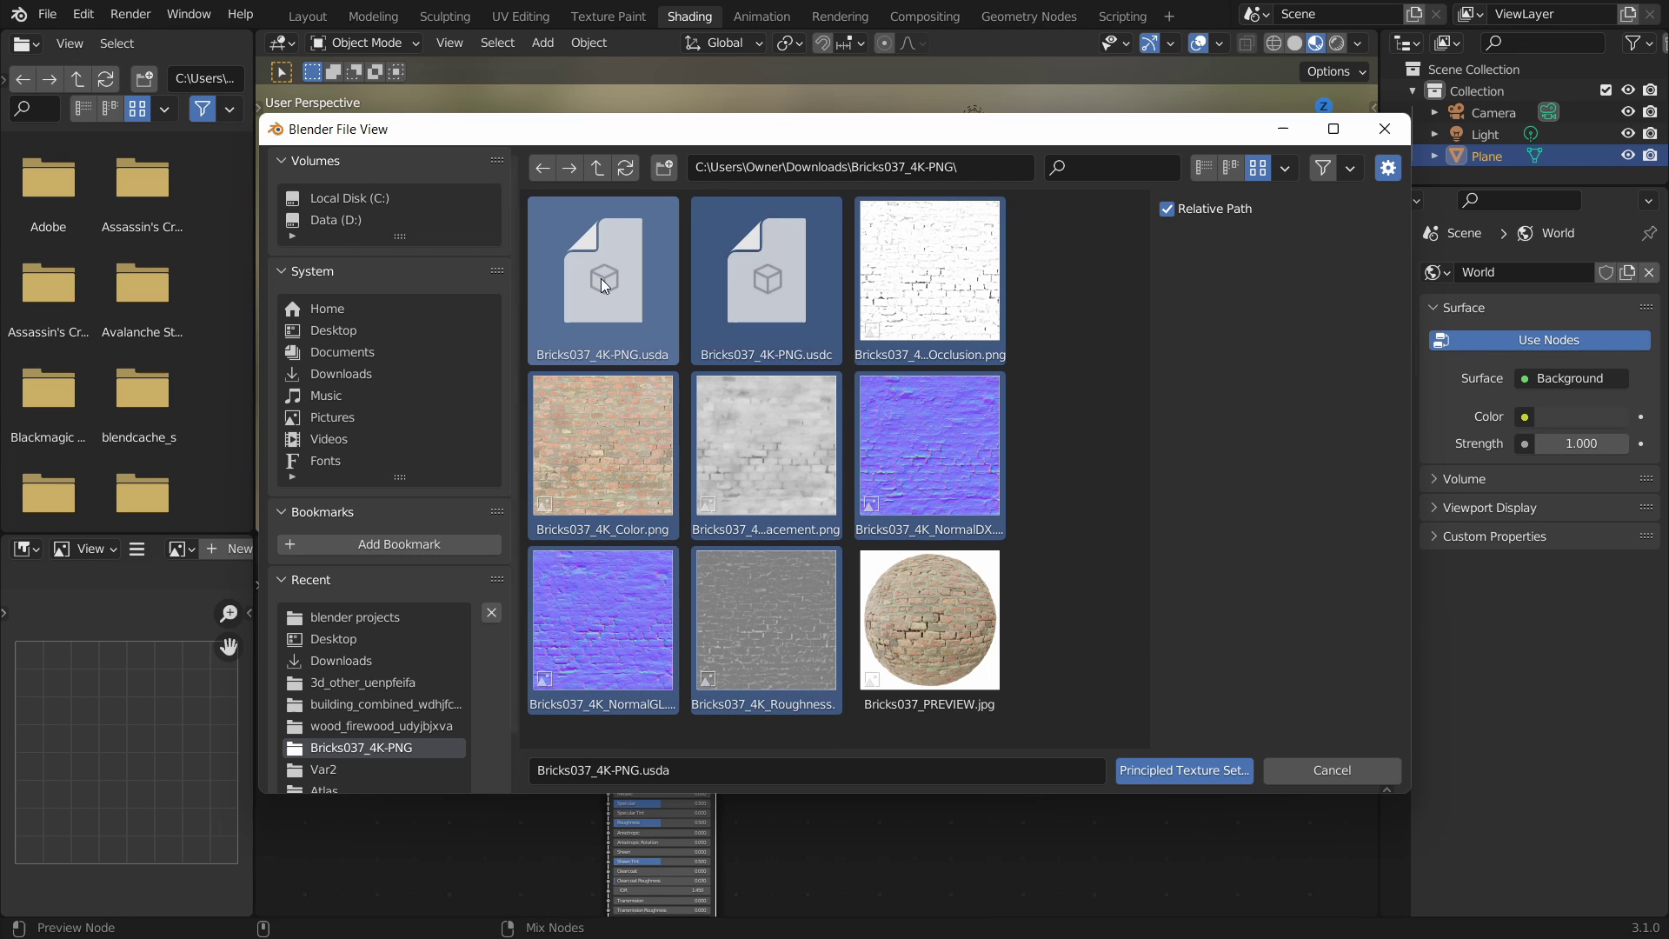
left_click(1198, 772)
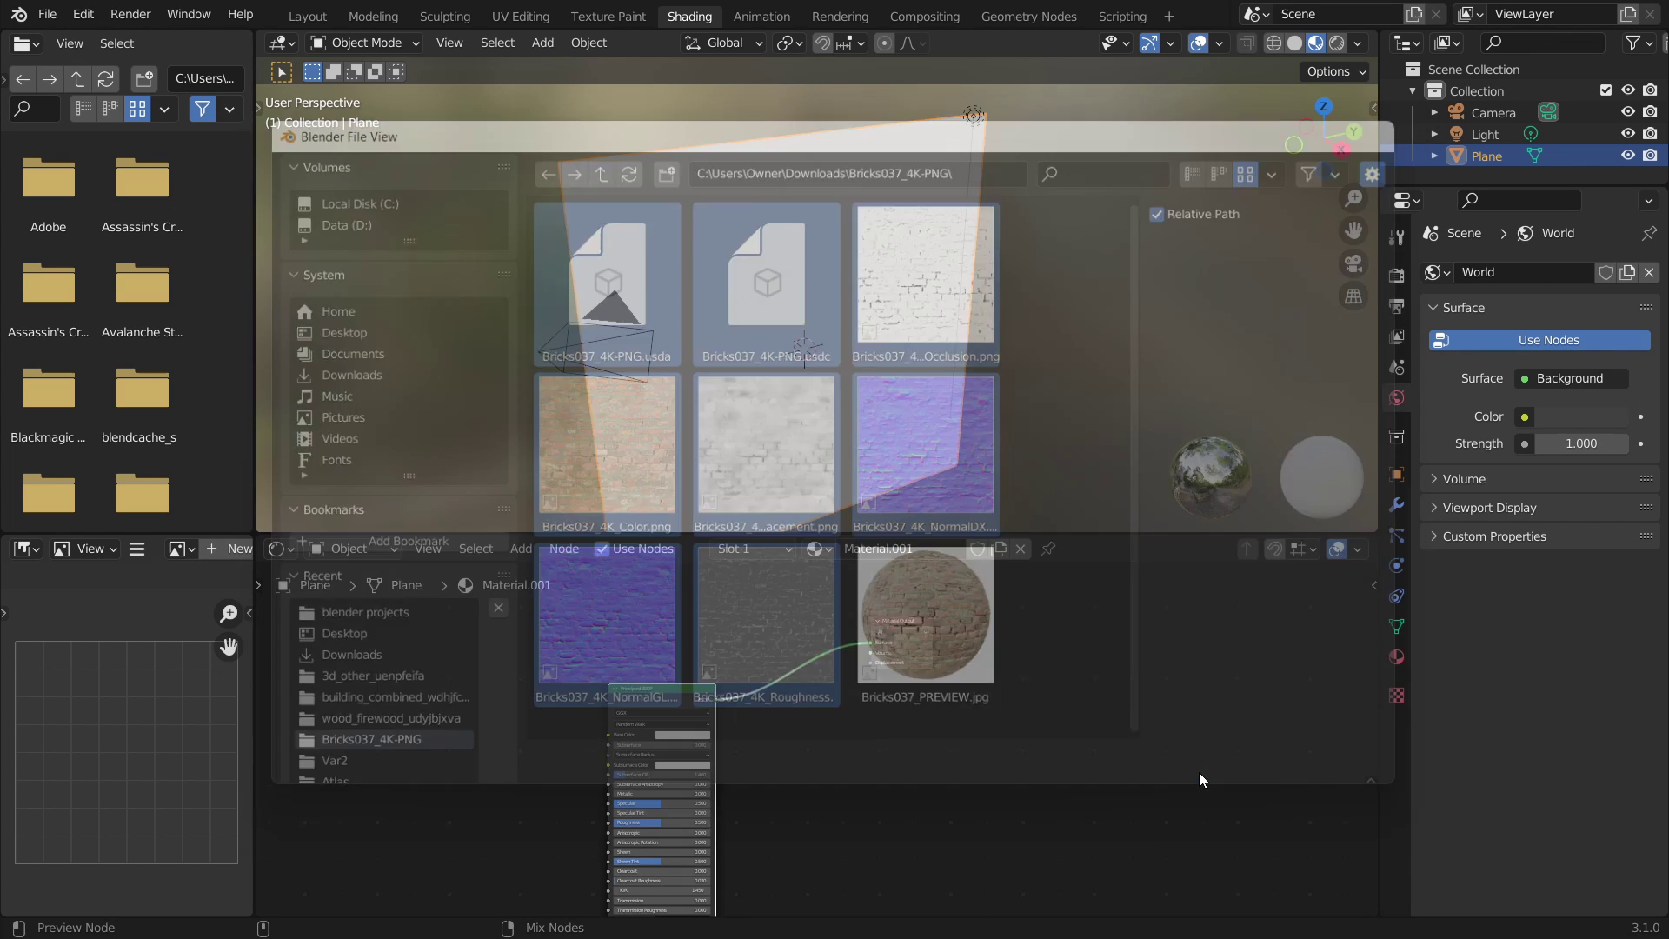
Orbit to a near-frontal view of the wall and switch to the UV Editing workspace
scroll(843, 299, "down", 5)
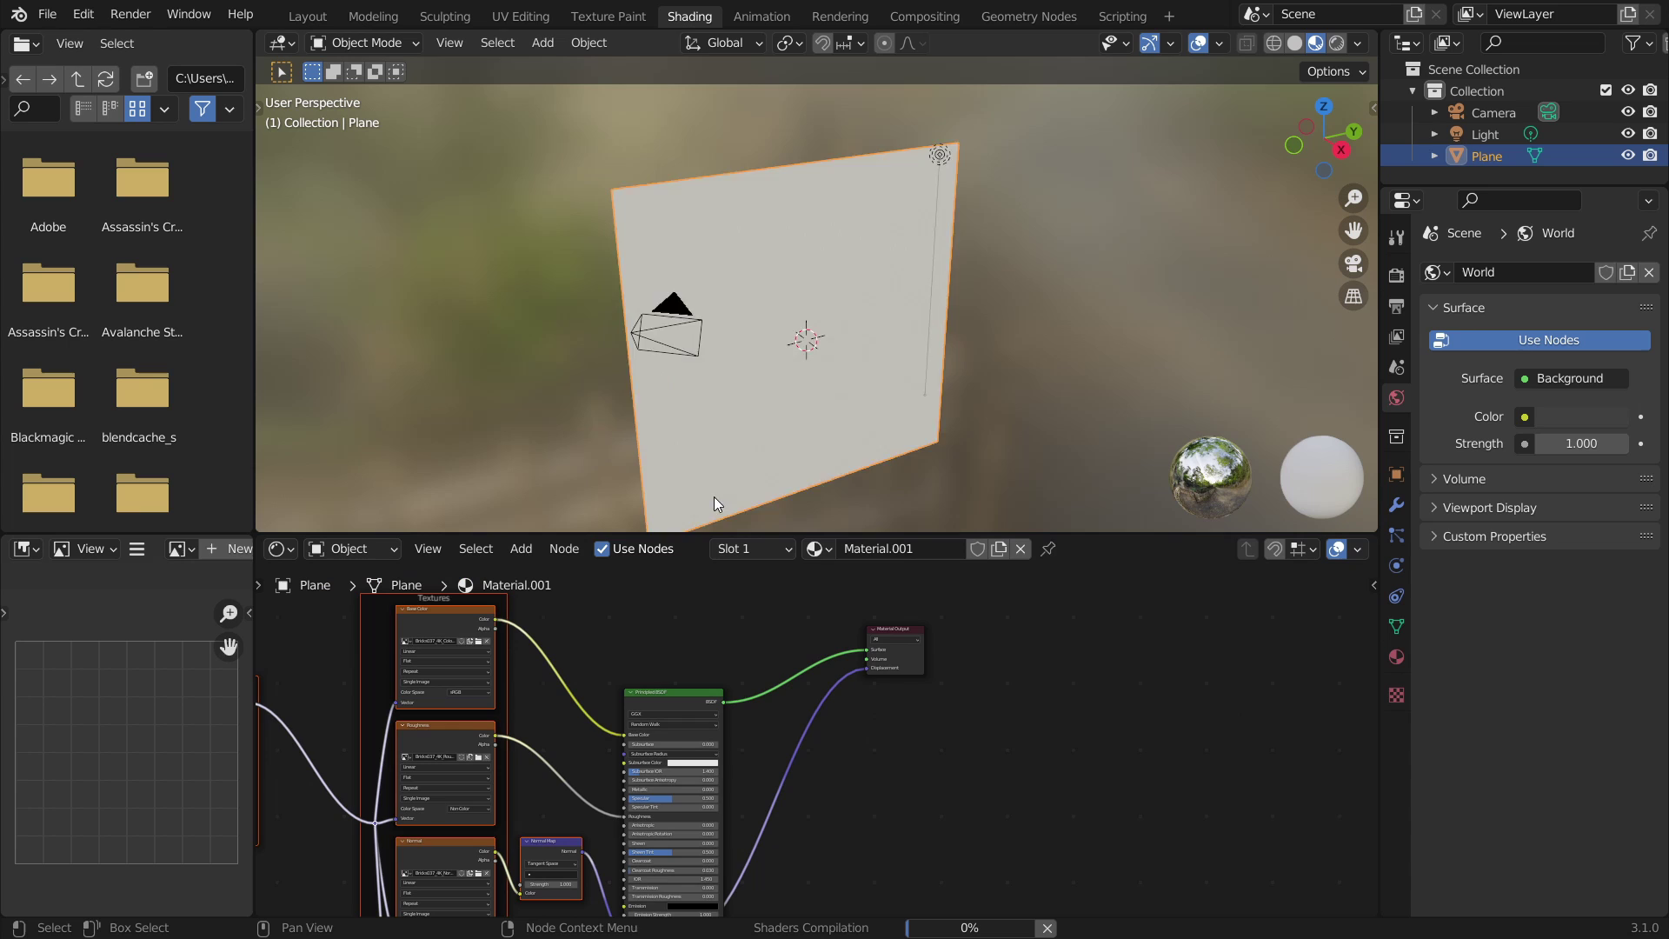
scroll(770, 725, "down", 4)
scroll(772, 713, "up", 5)
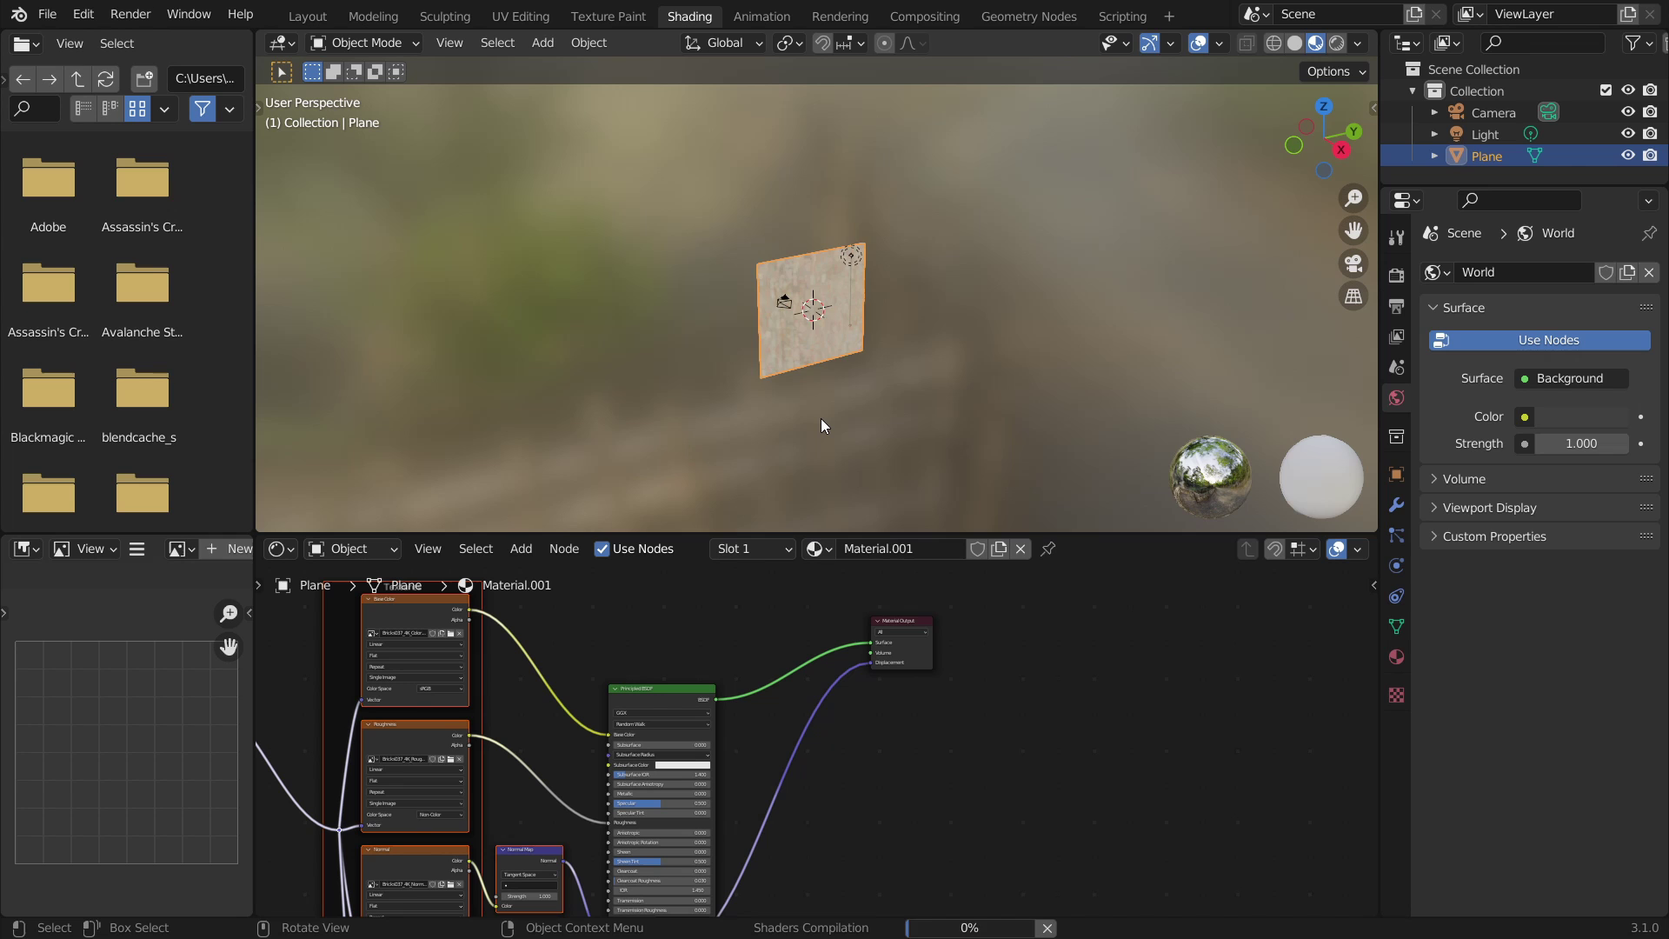
scroll(821, 417, "down", 2)
scroll(820, 412, "up", 9)
scroll(818, 383, "up", 5)
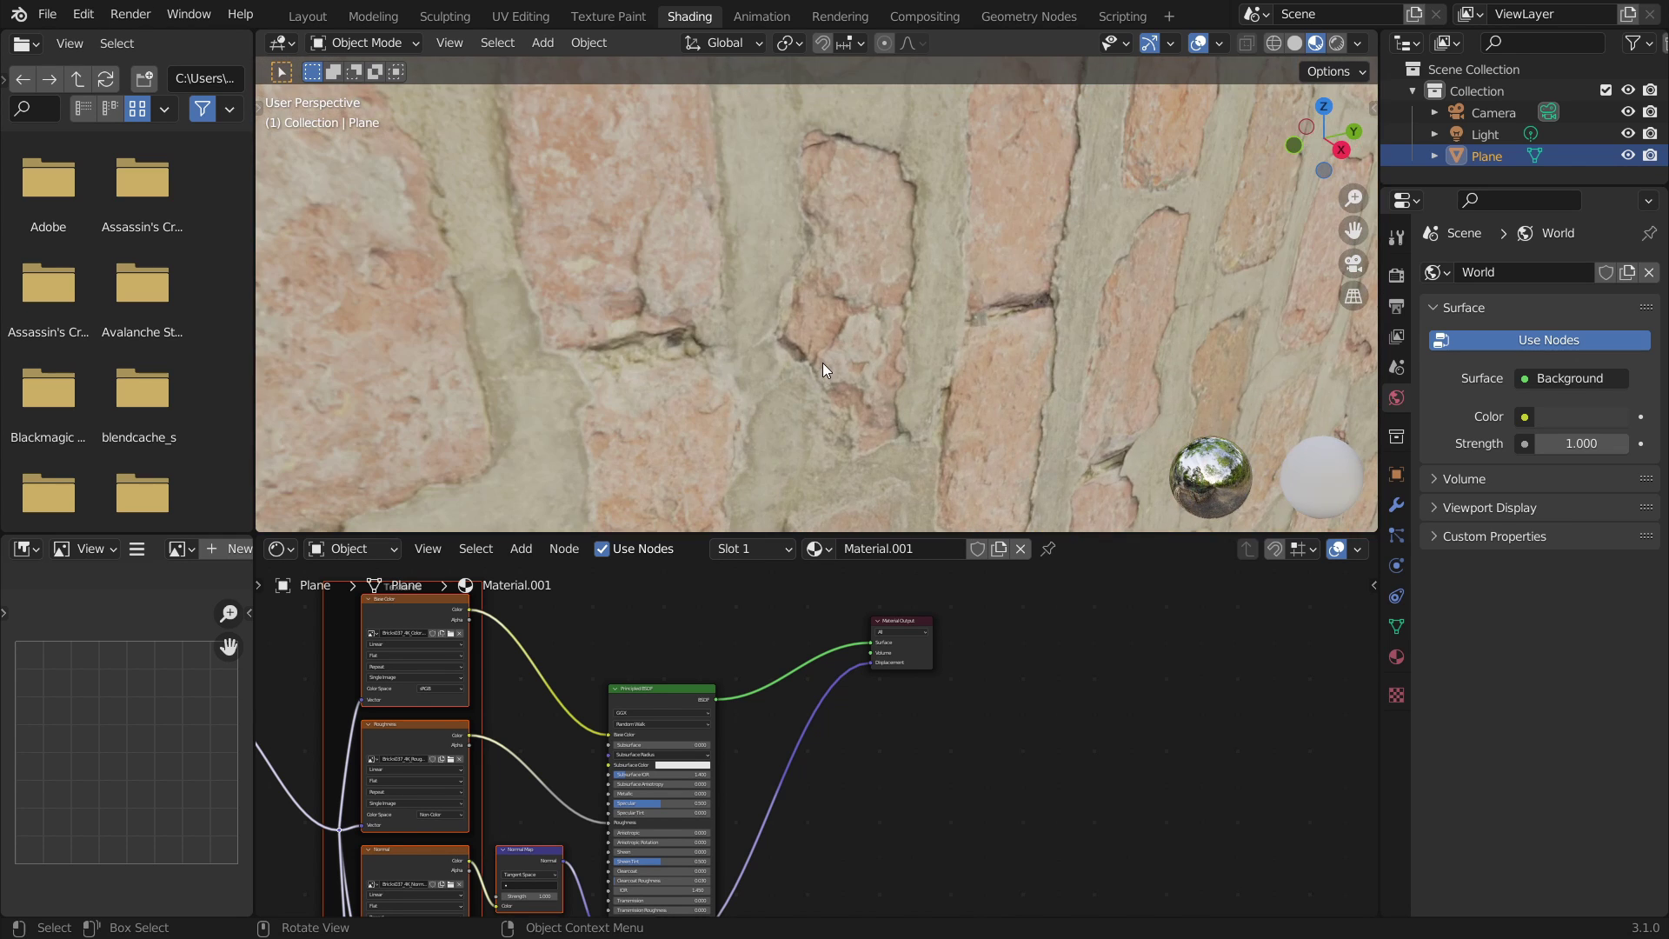
scroll(822, 363, "down", 4)
middle_click_drag(823, 362, 744, 316)
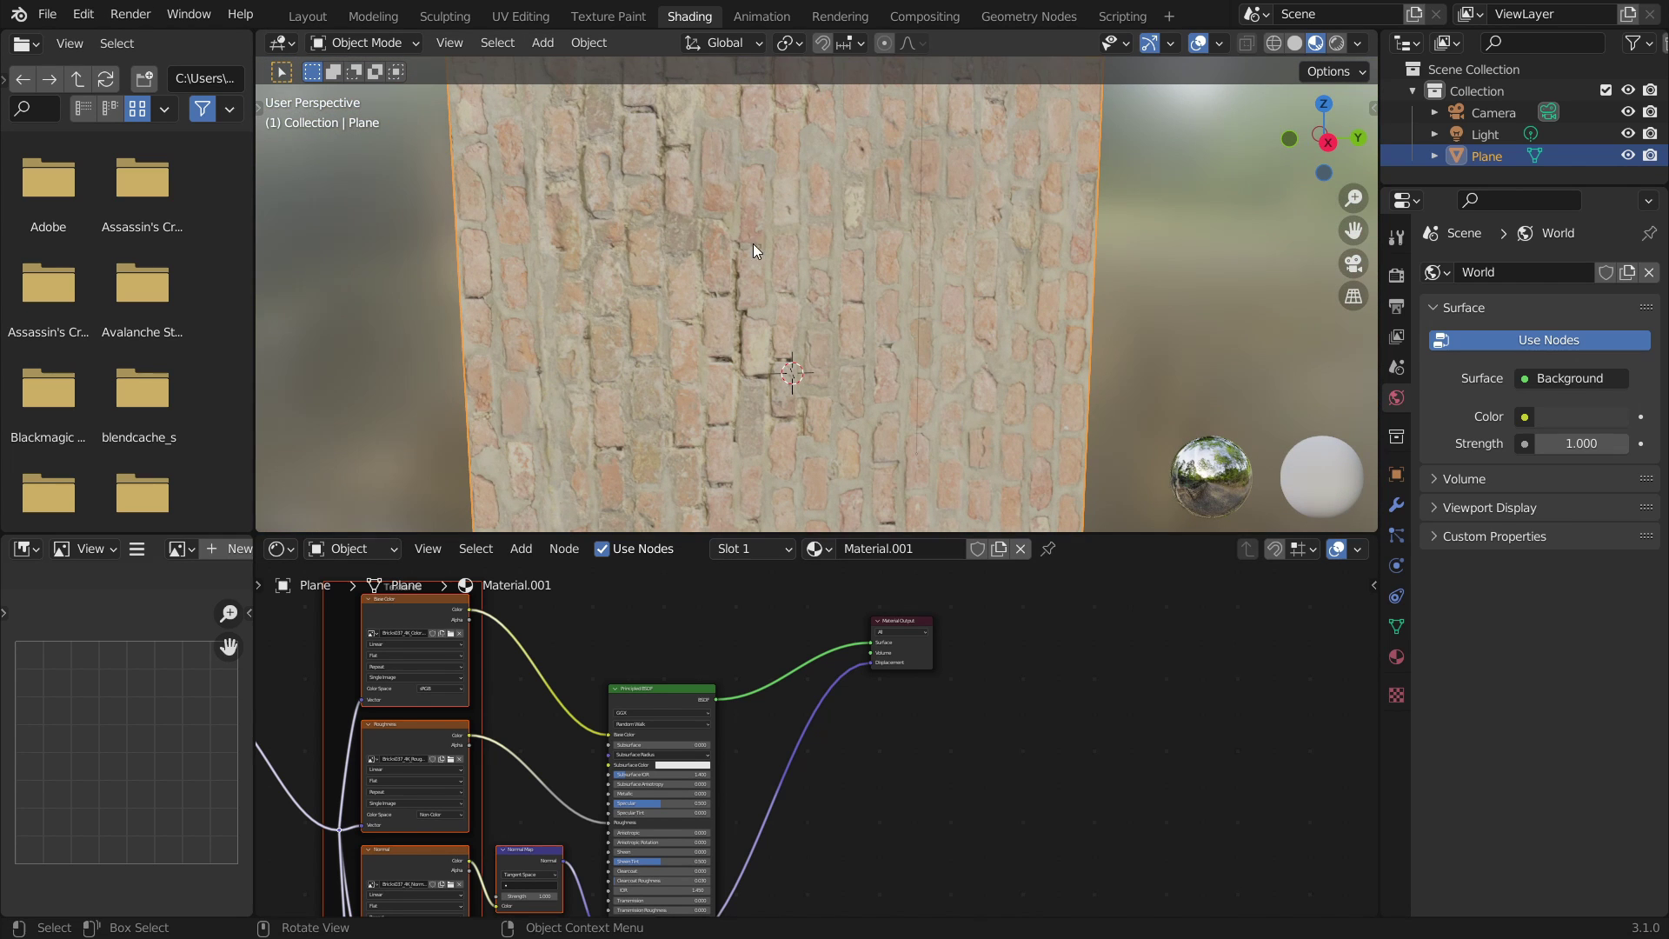
left_click(519, 16)
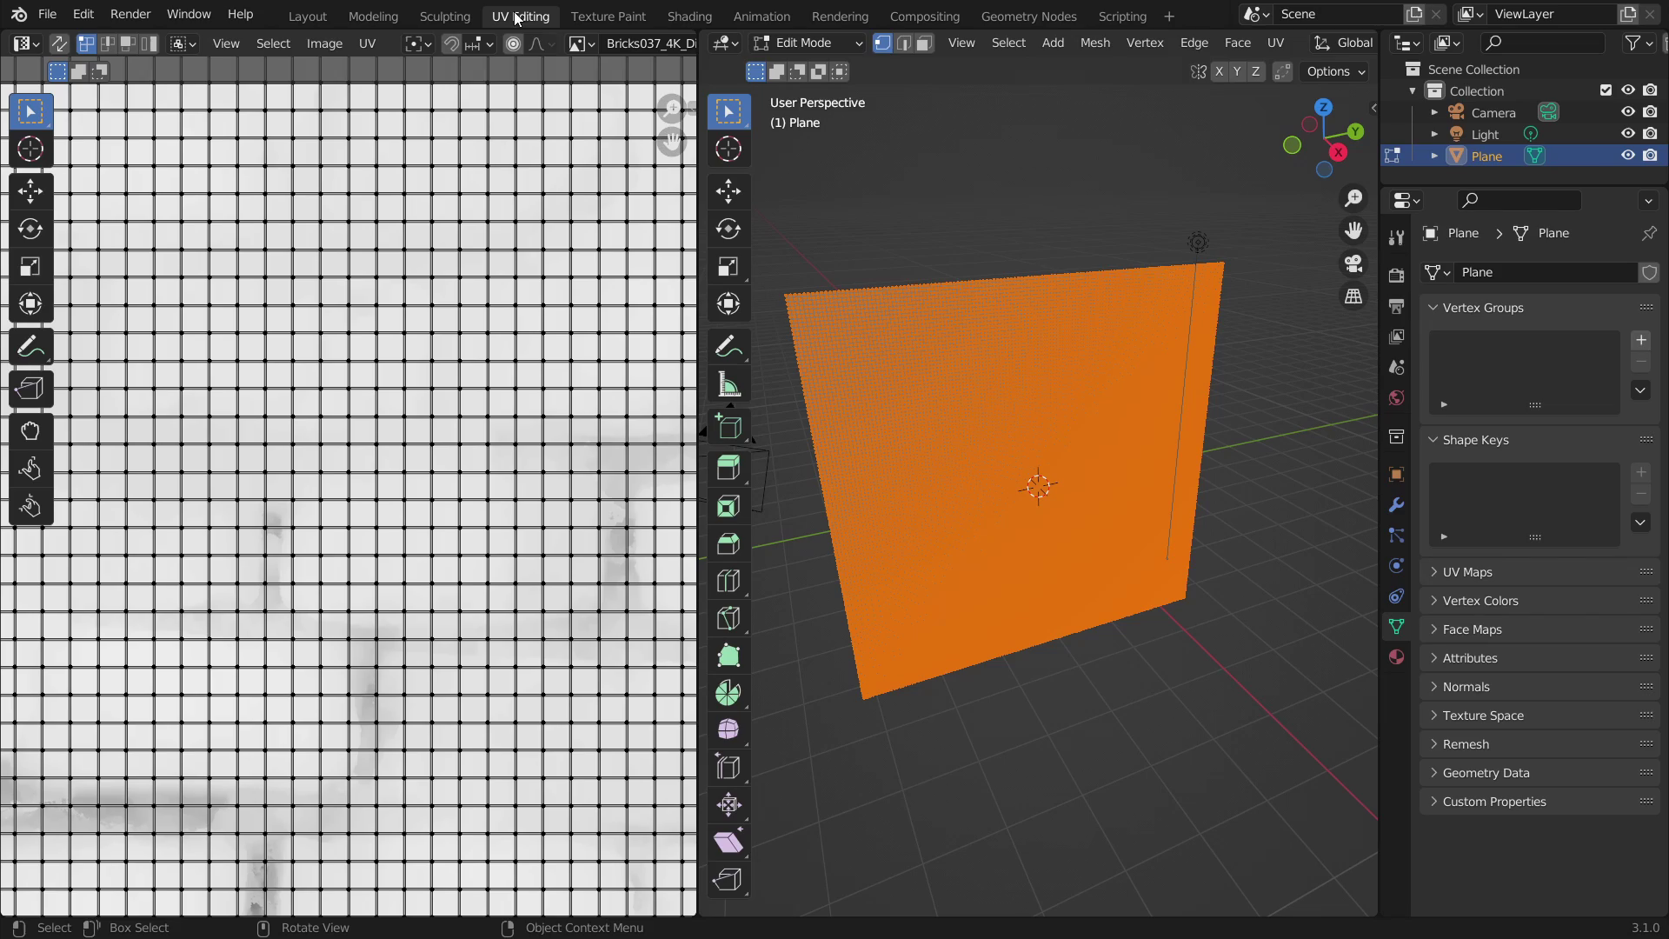
scroll(1322, 42, "down", 5)
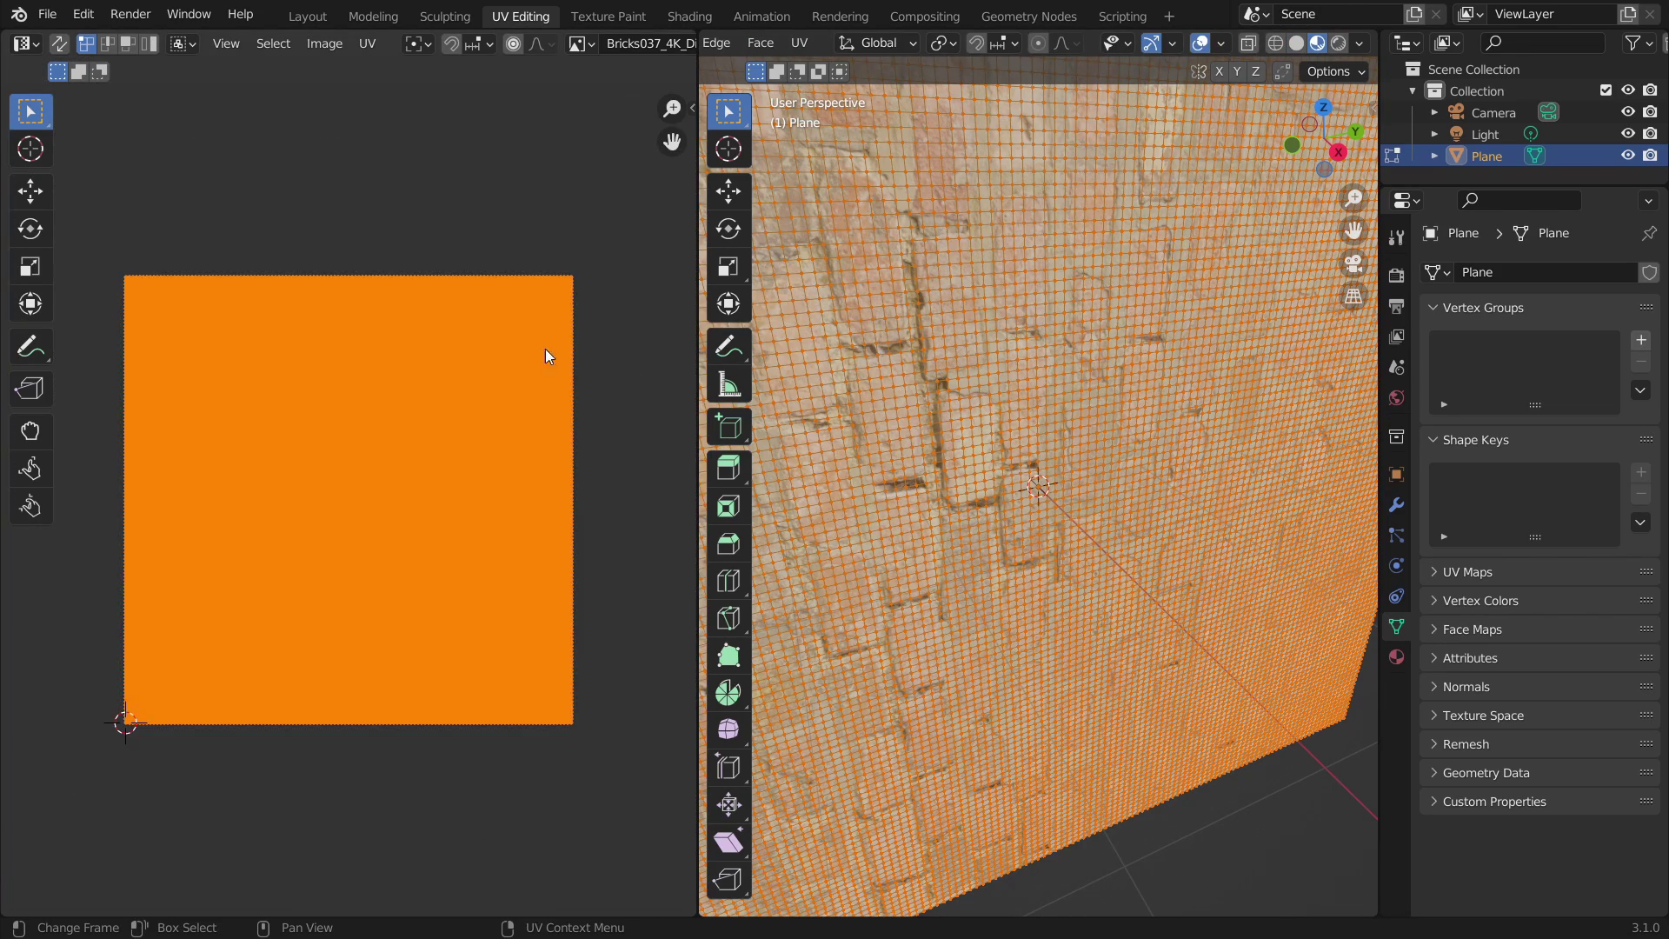
Rotate the UVs, then set the render engine to Cycles with GPU Compute
key("r")
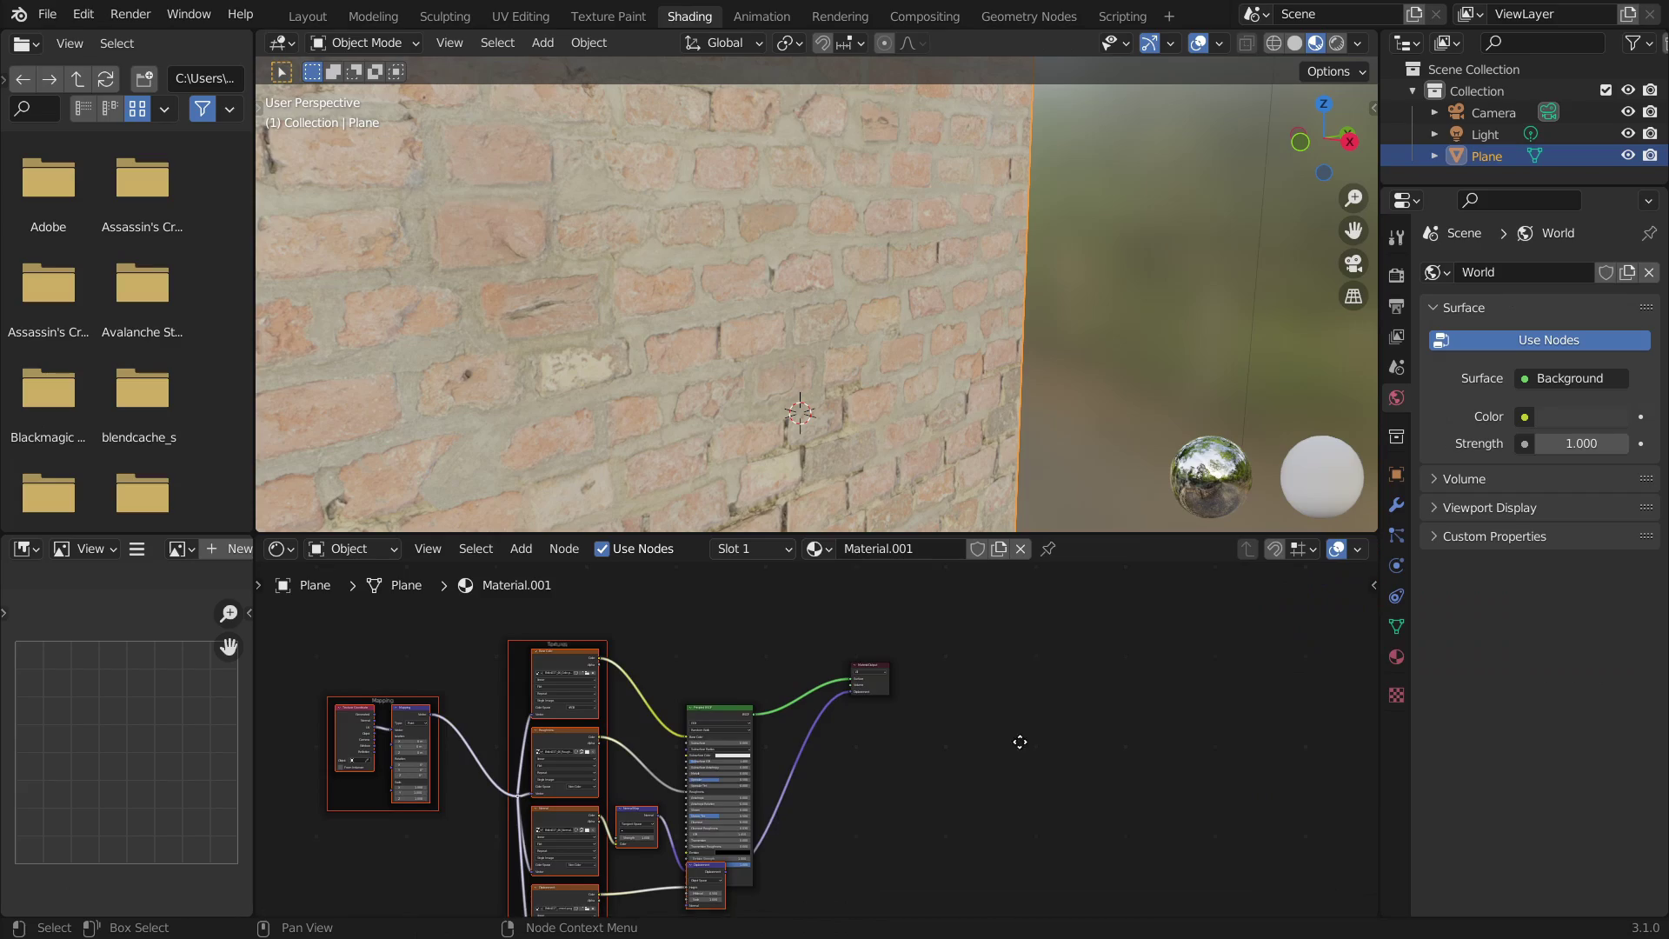
middle_click_drag(1019, 742, 997, 654)
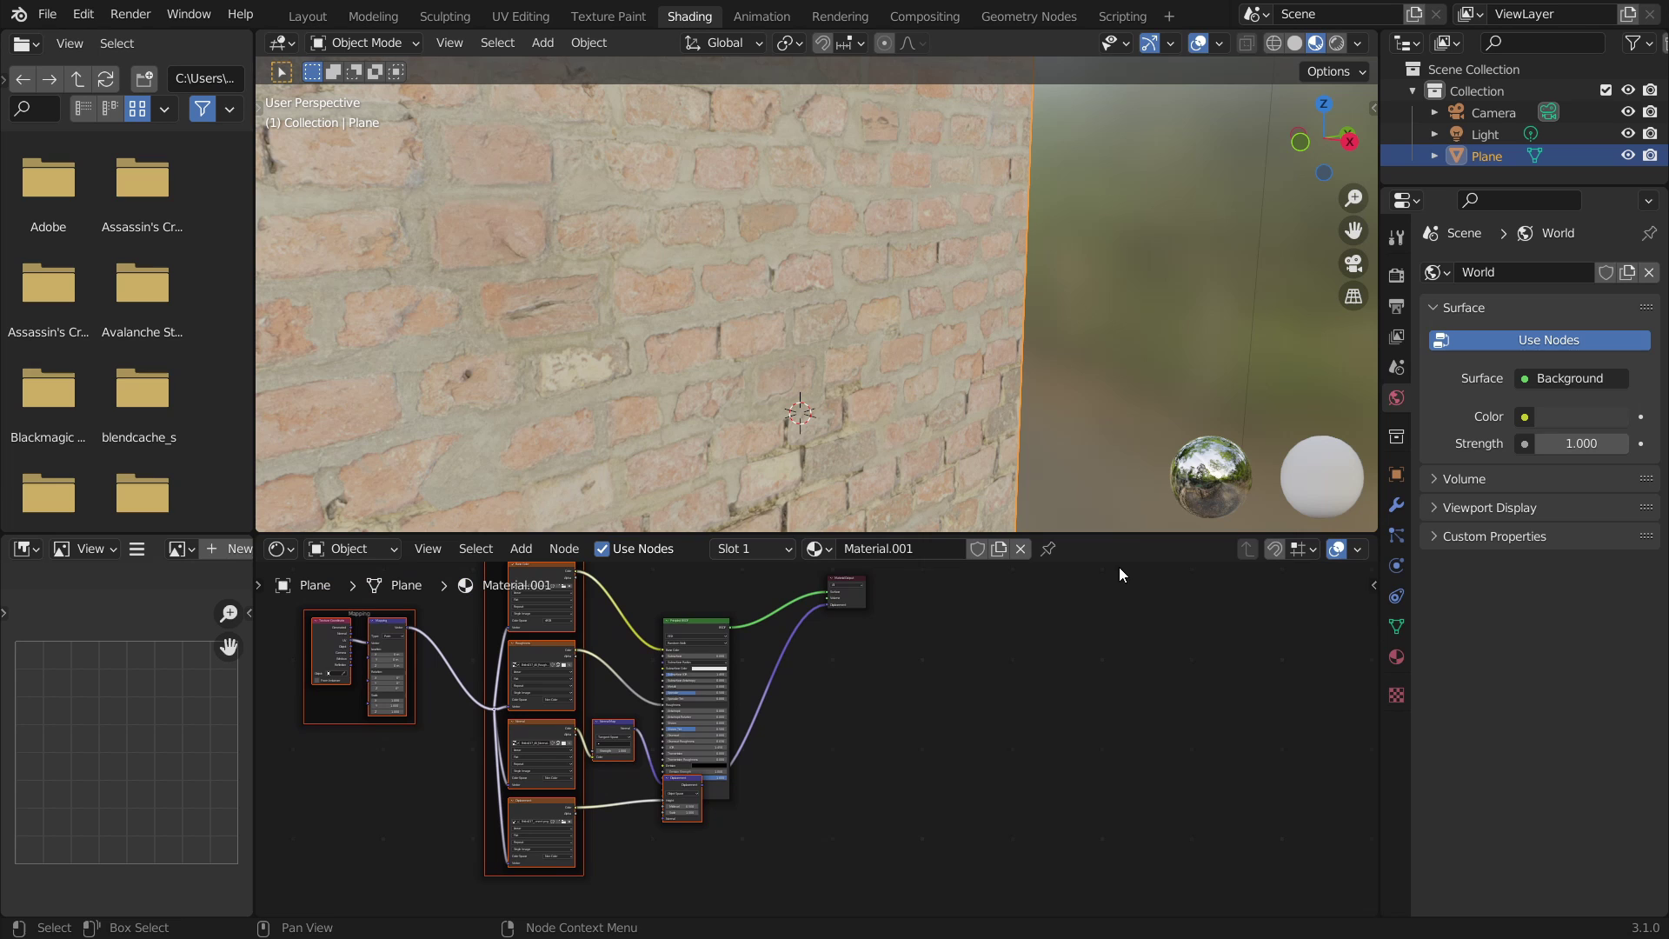
left_click(1396, 277)
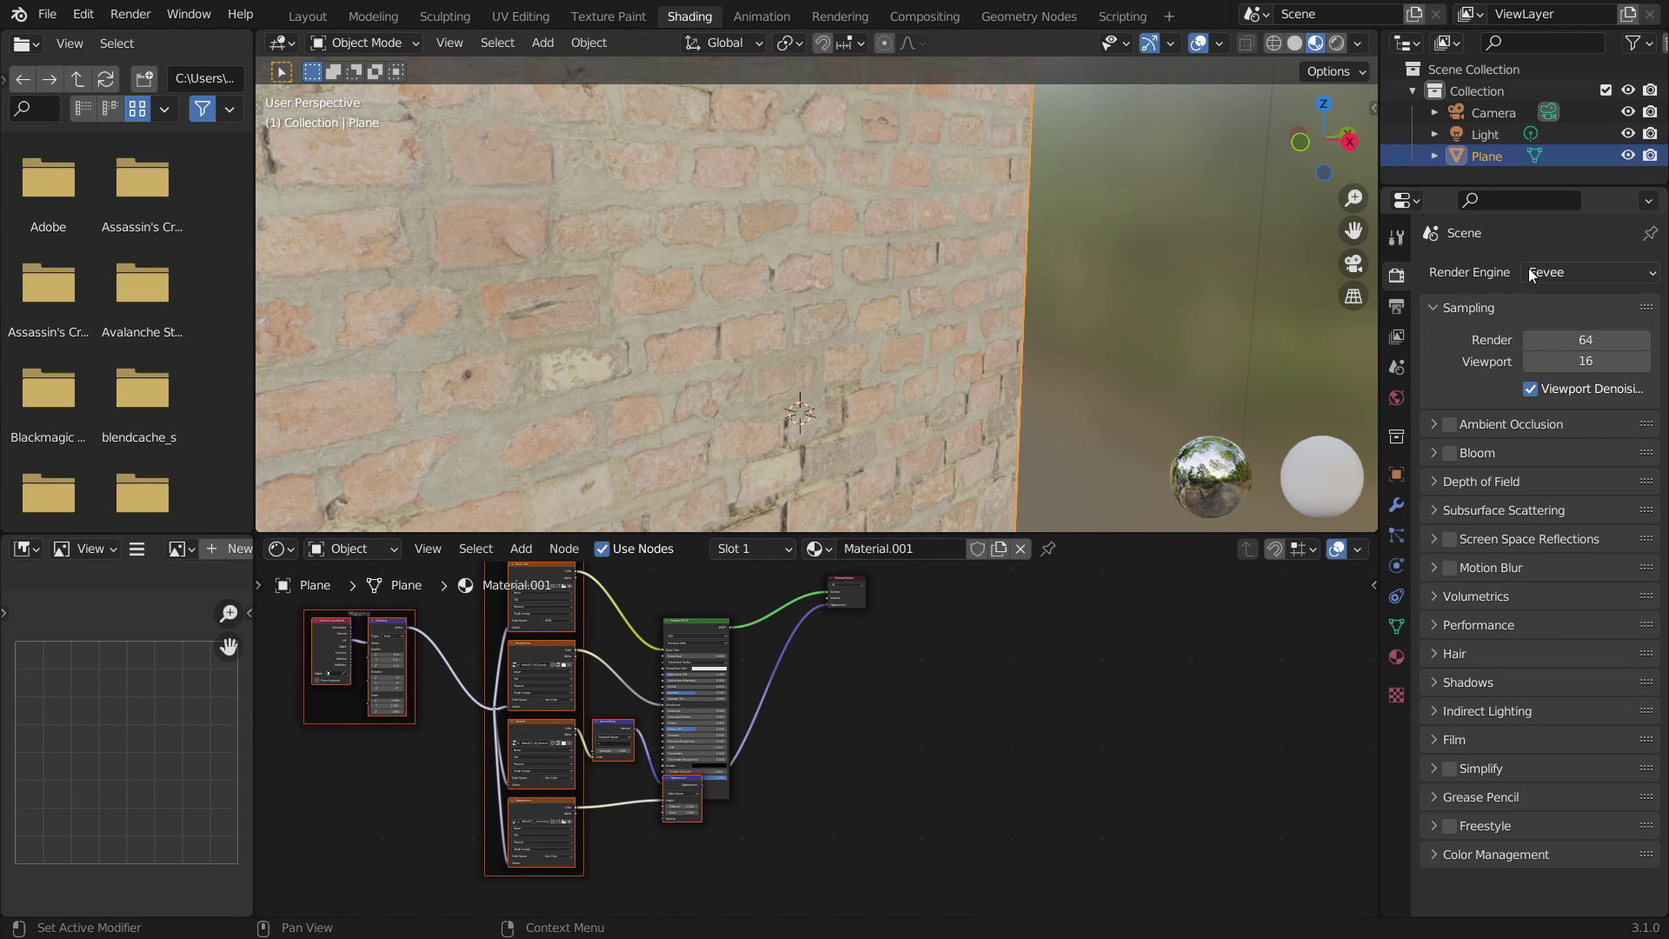
left_click(1530, 272)
left_click(1551, 351)
left_click(1551, 326)
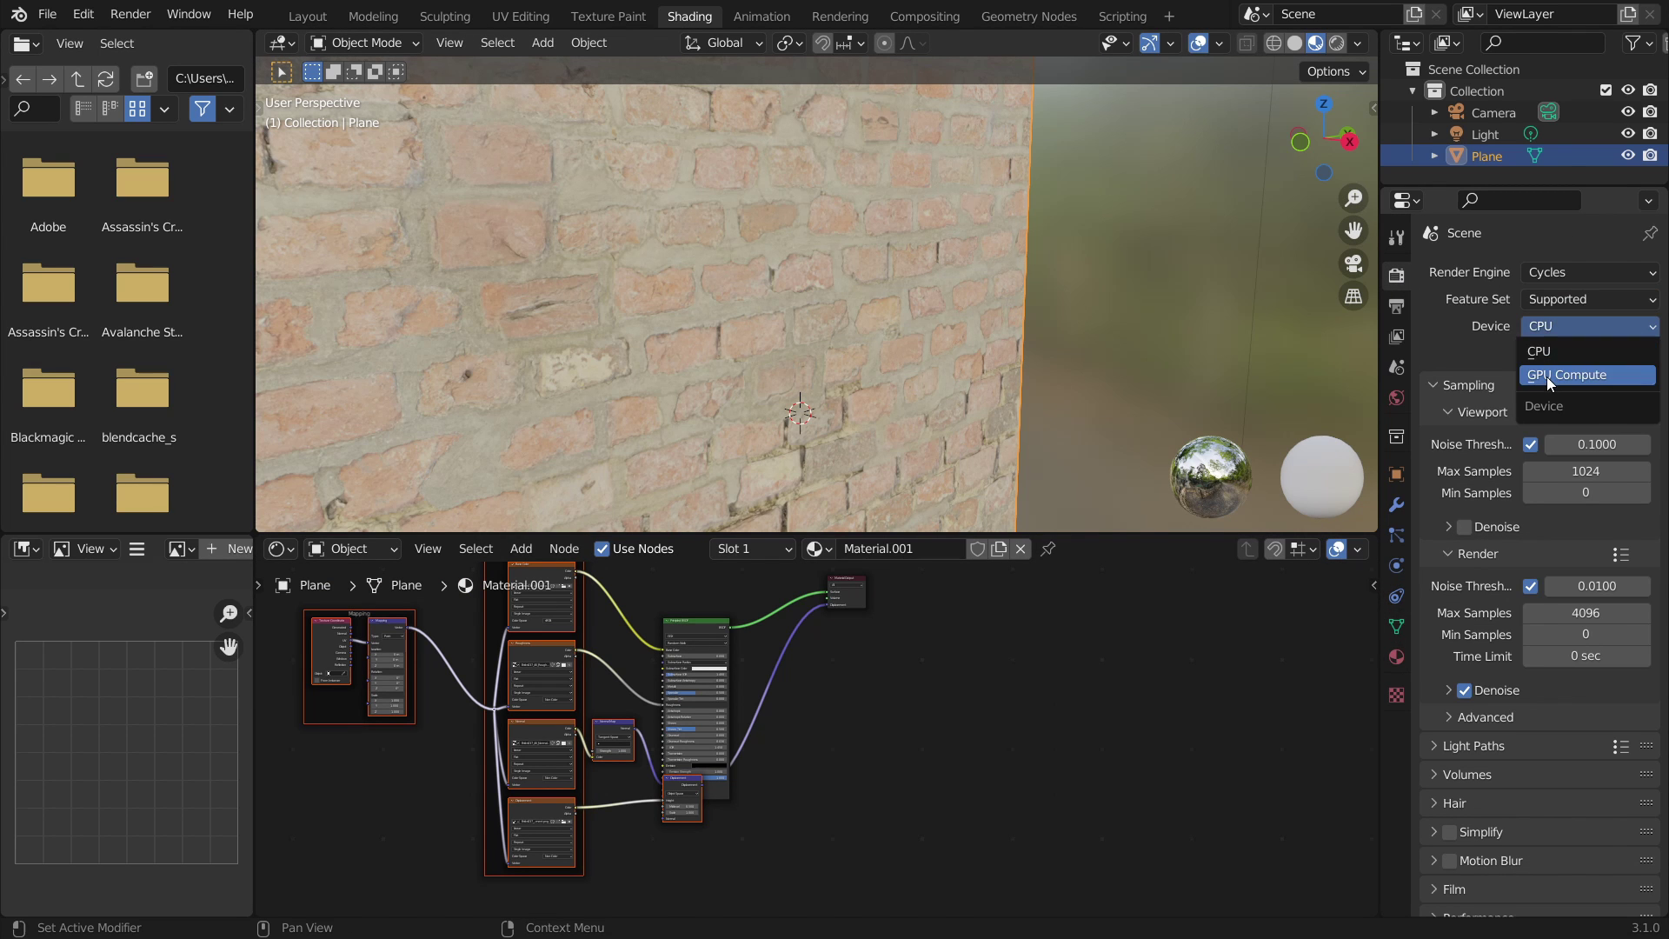
left_click(1546, 376)
scroll(1068, 378, "down", 3)
Set Material.001's displacement method to Displacement and Bump
left_click(1397, 657)
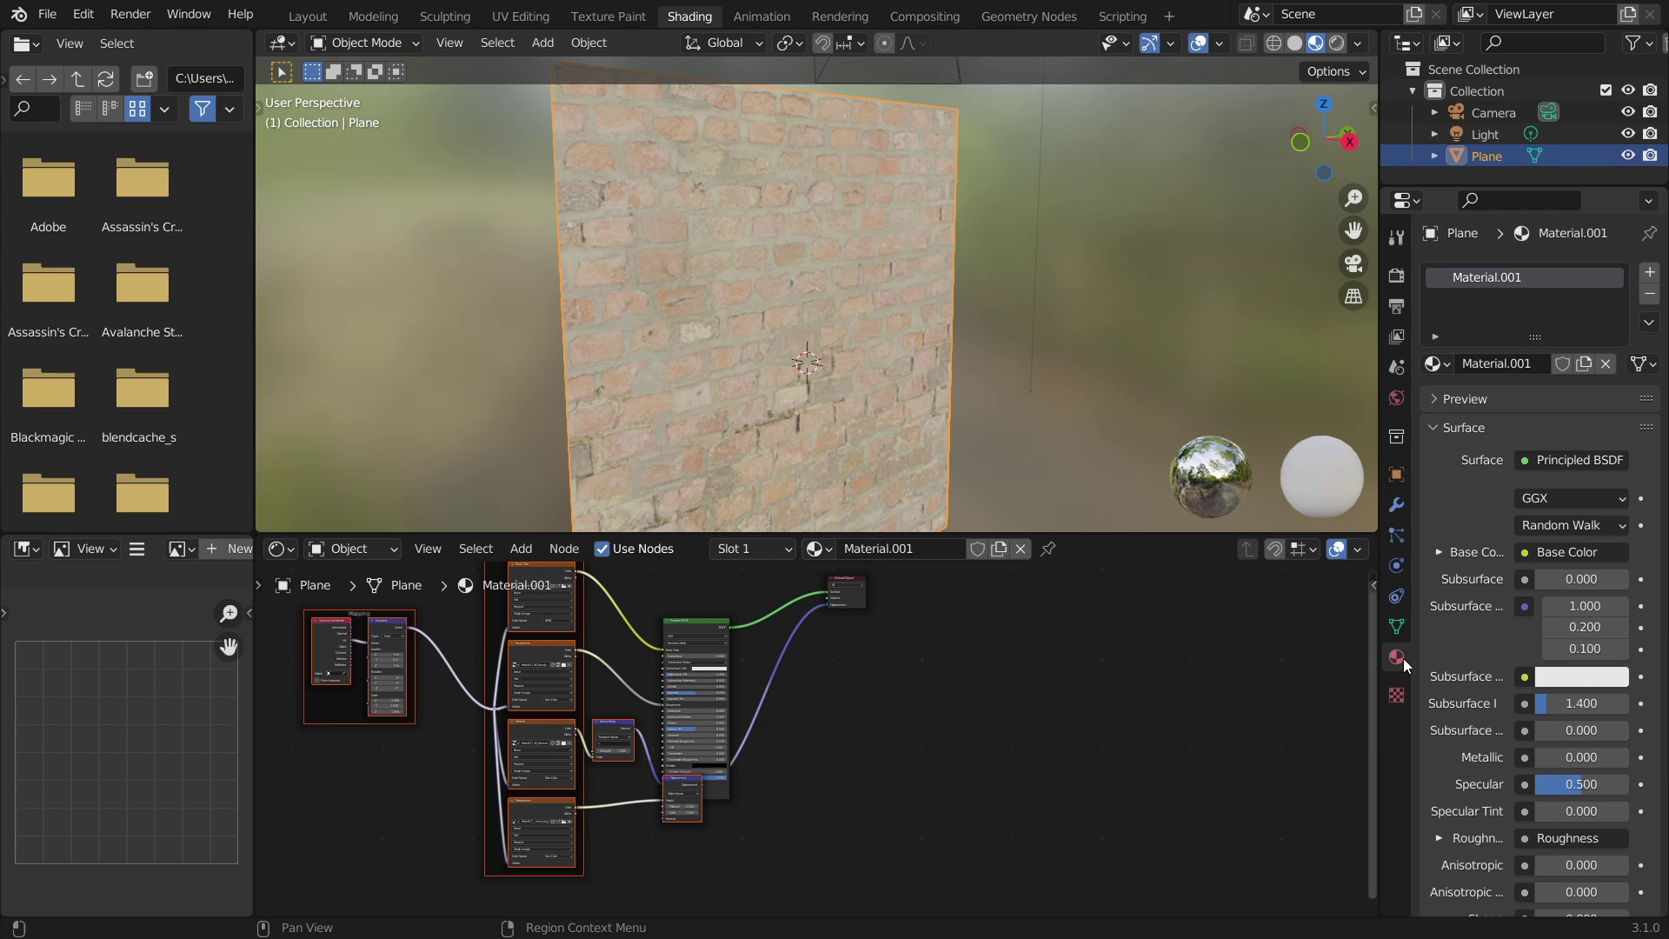
scroll(1473, 661, "down", 6)
left_click(1396, 695)
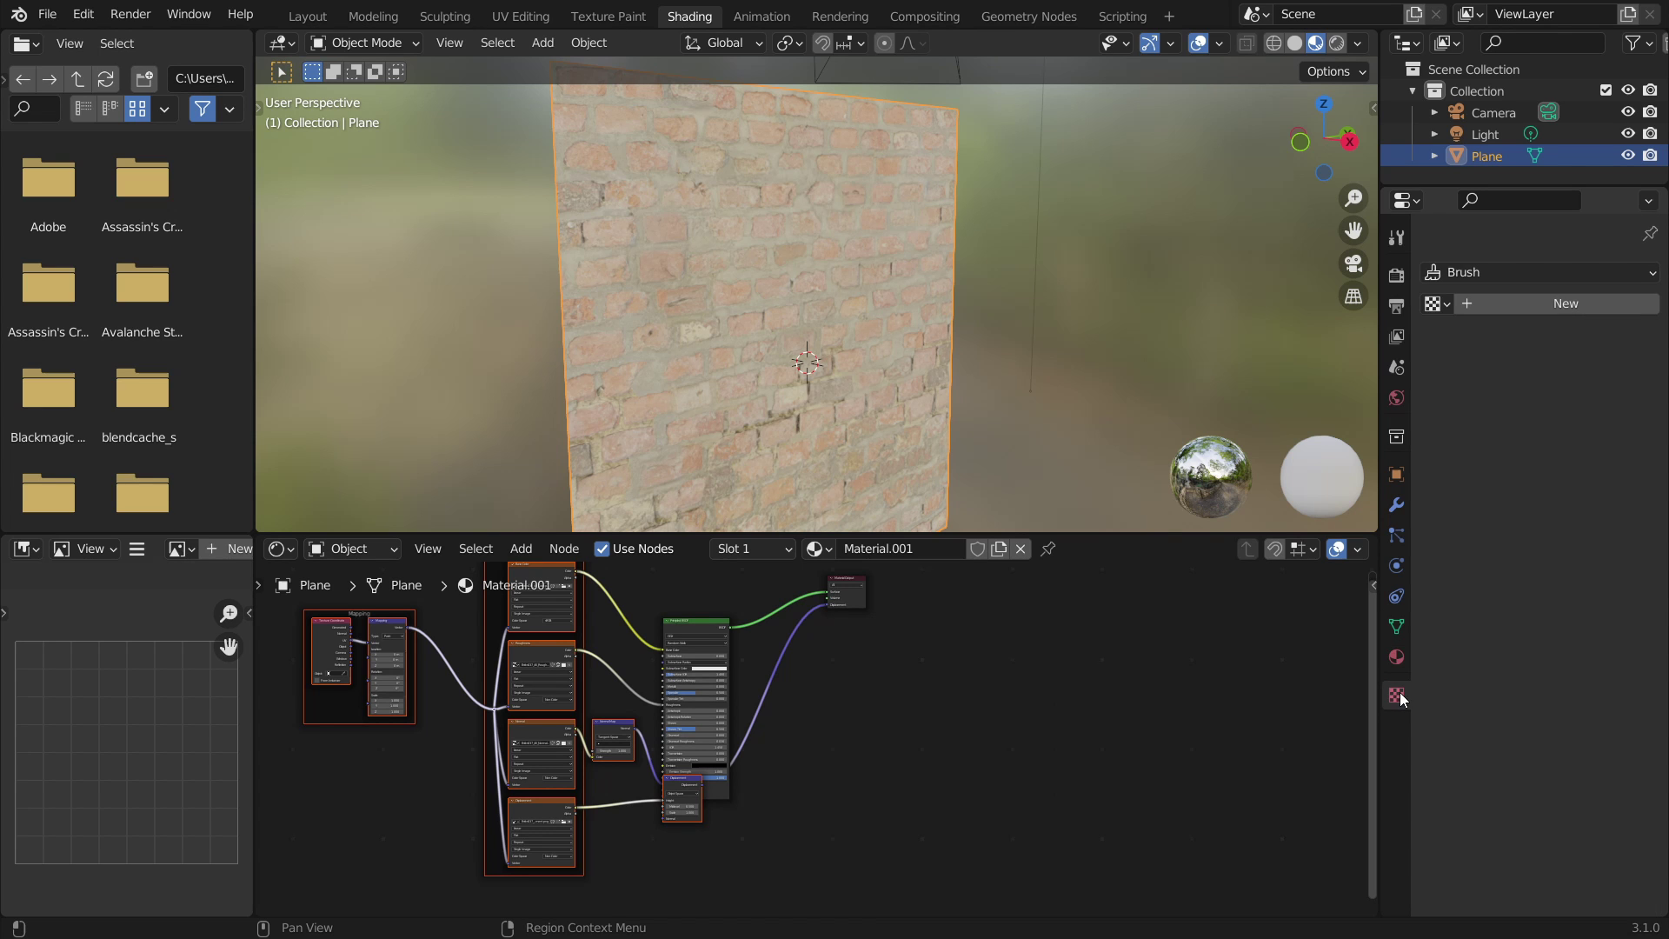
left_click(1396, 625)
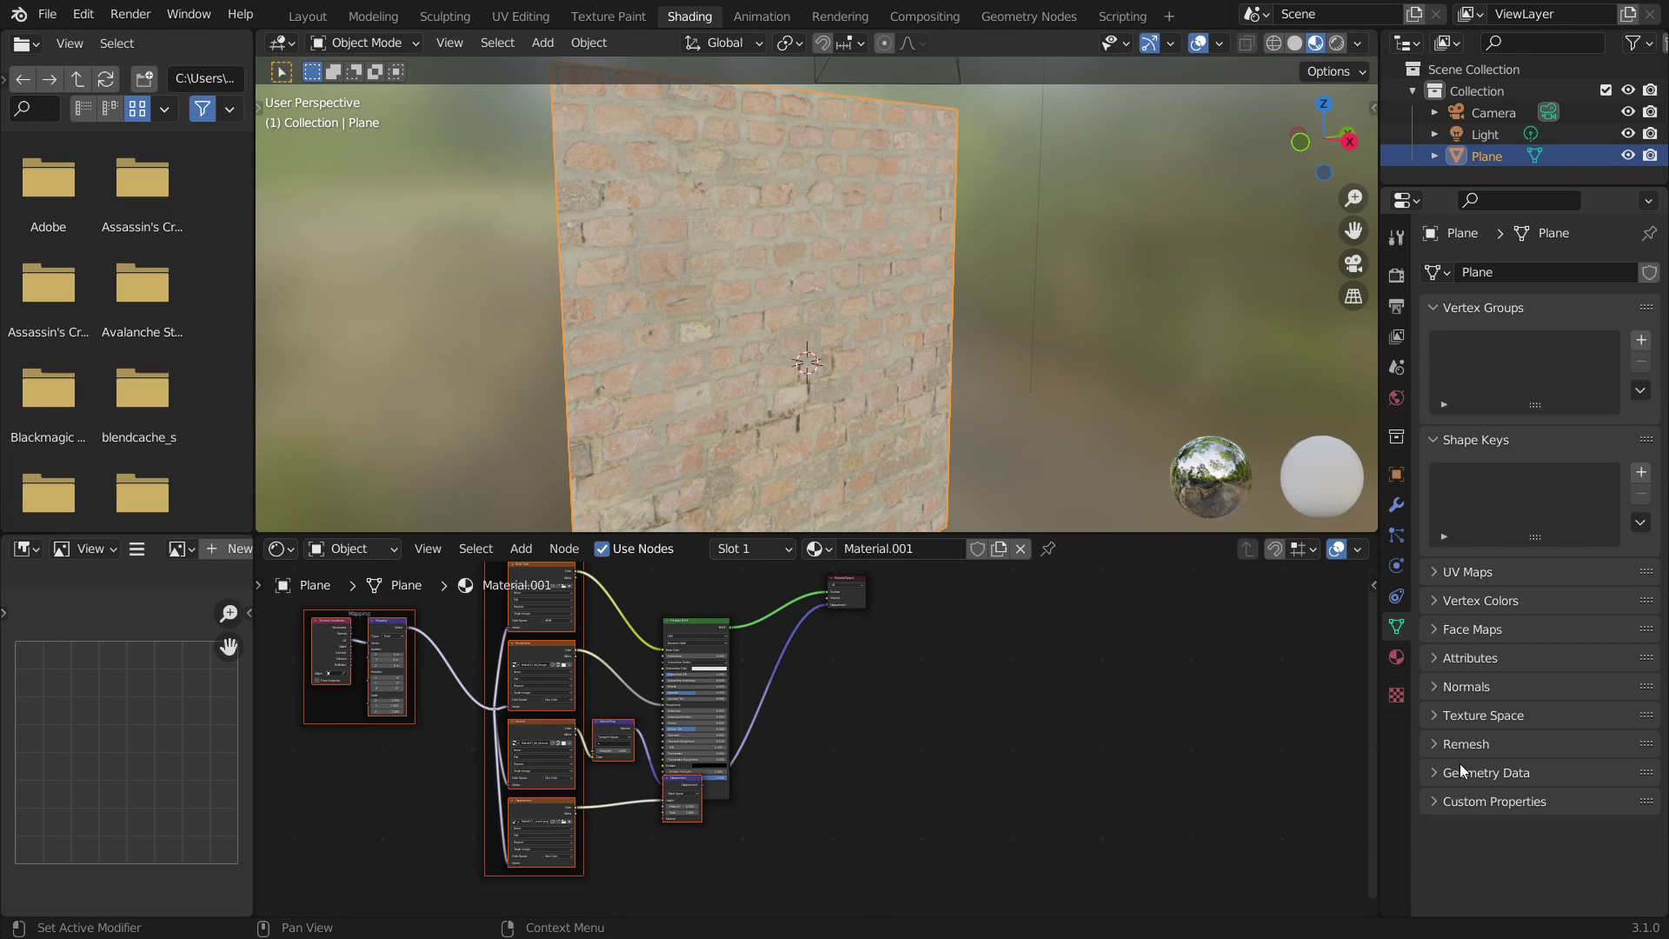
left_click(1397, 658)
scroll(1483, 678, "down", 15)
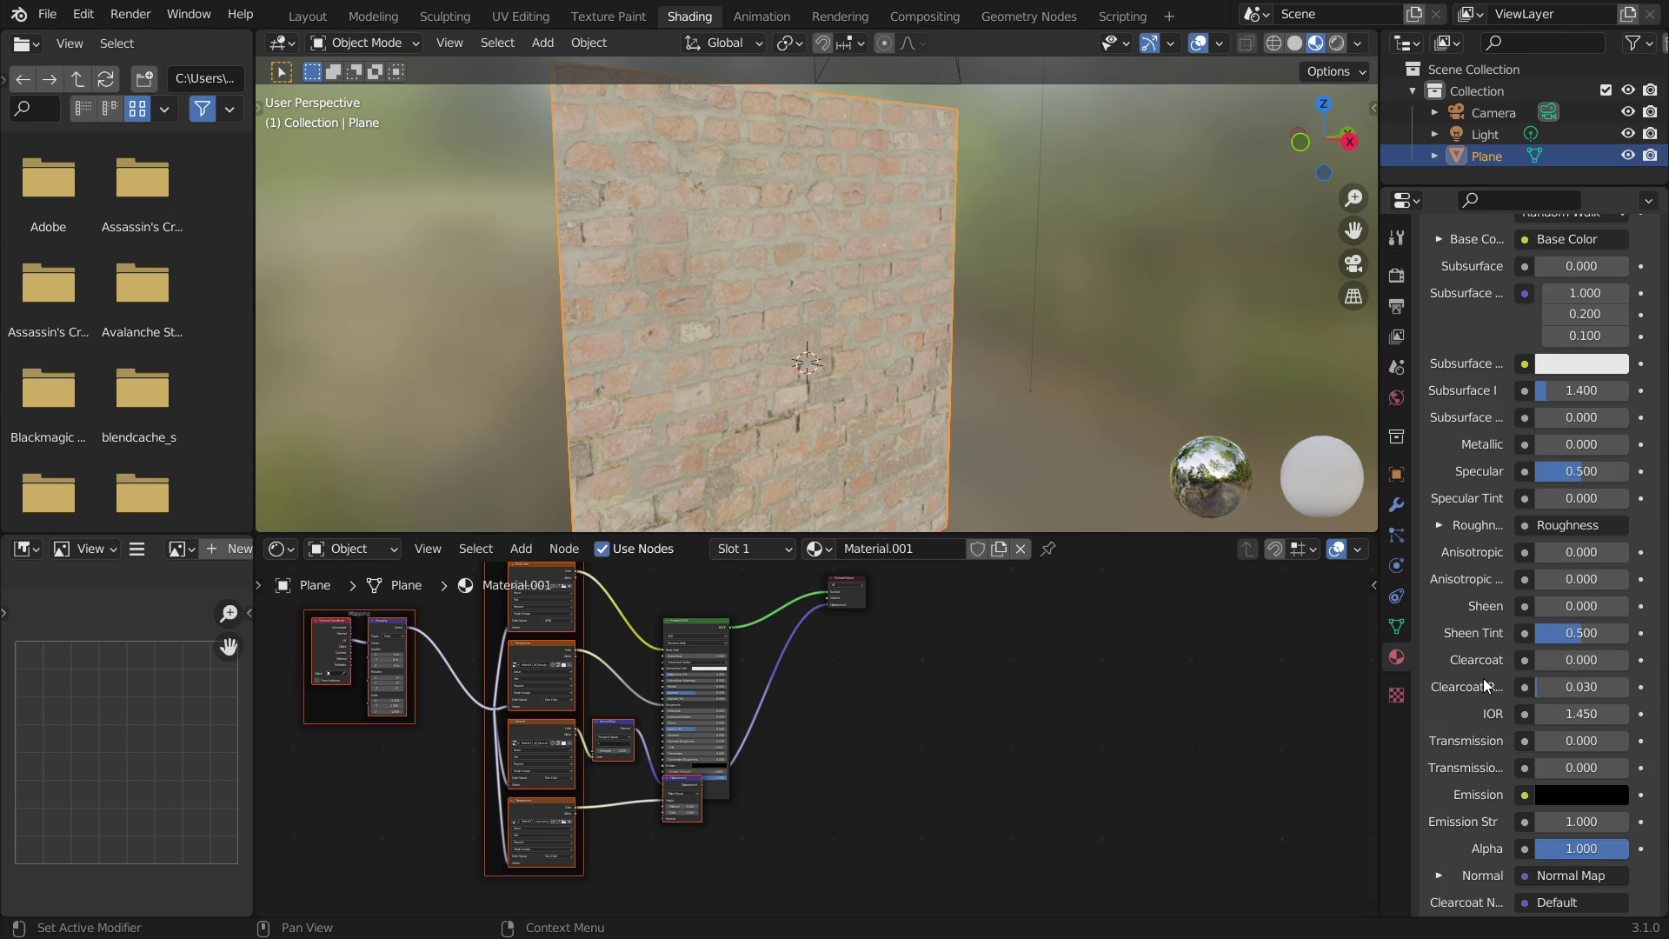
left_click(1476, 815)
scroll(1484, 747, "down", 8)
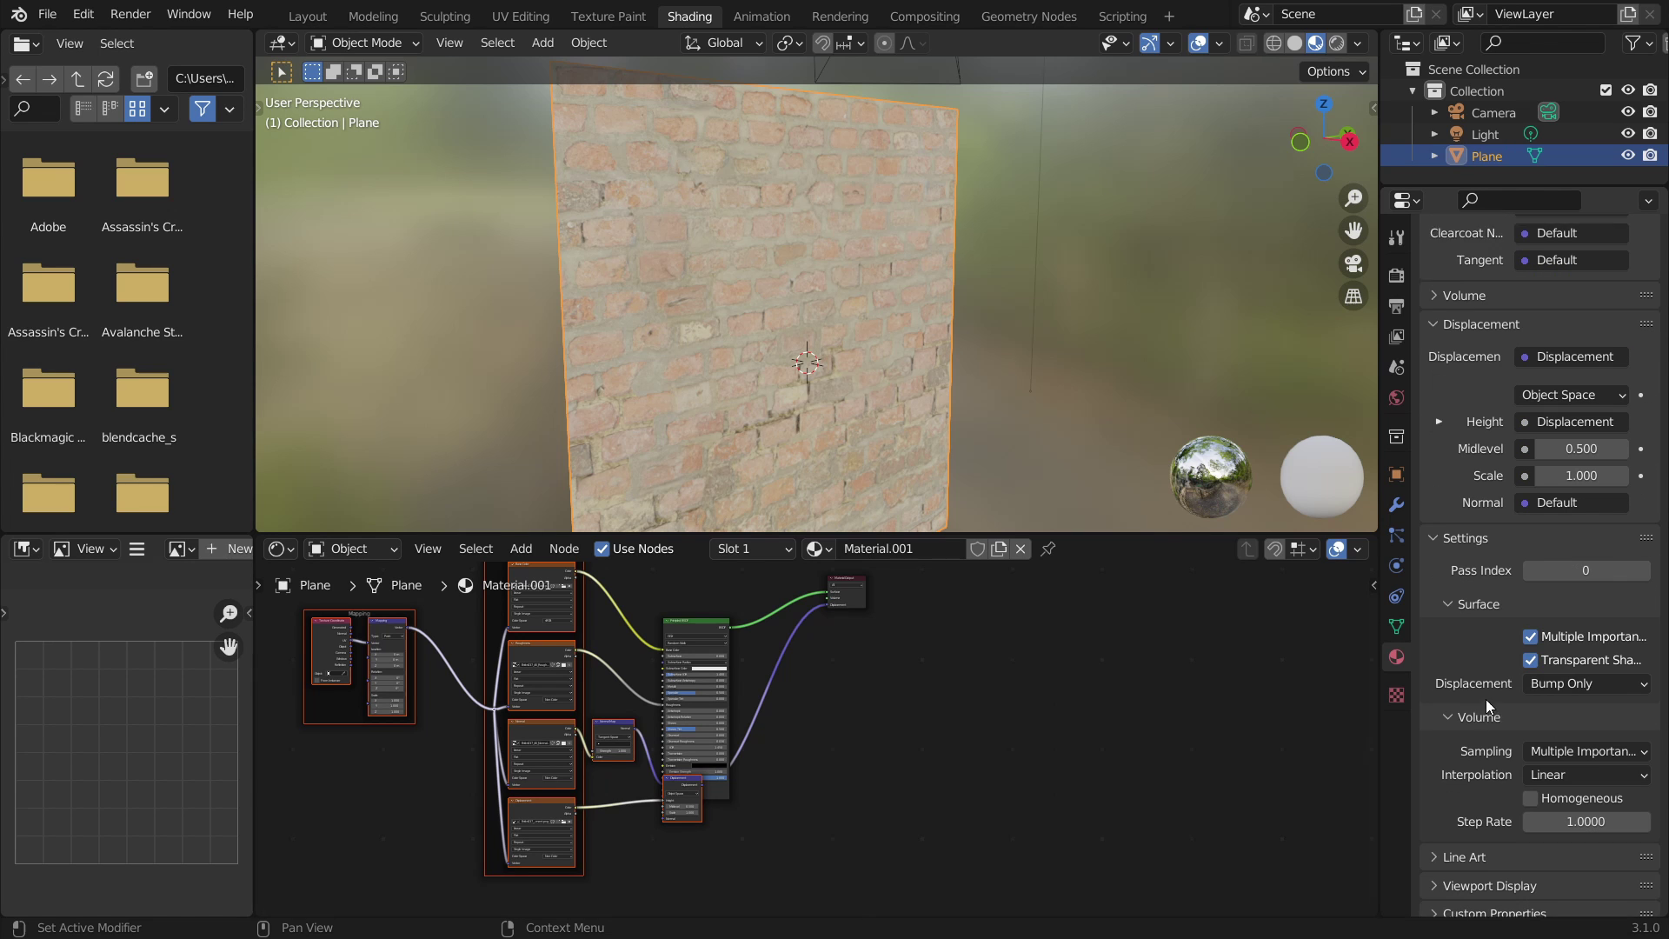
left_click(1578, 675)
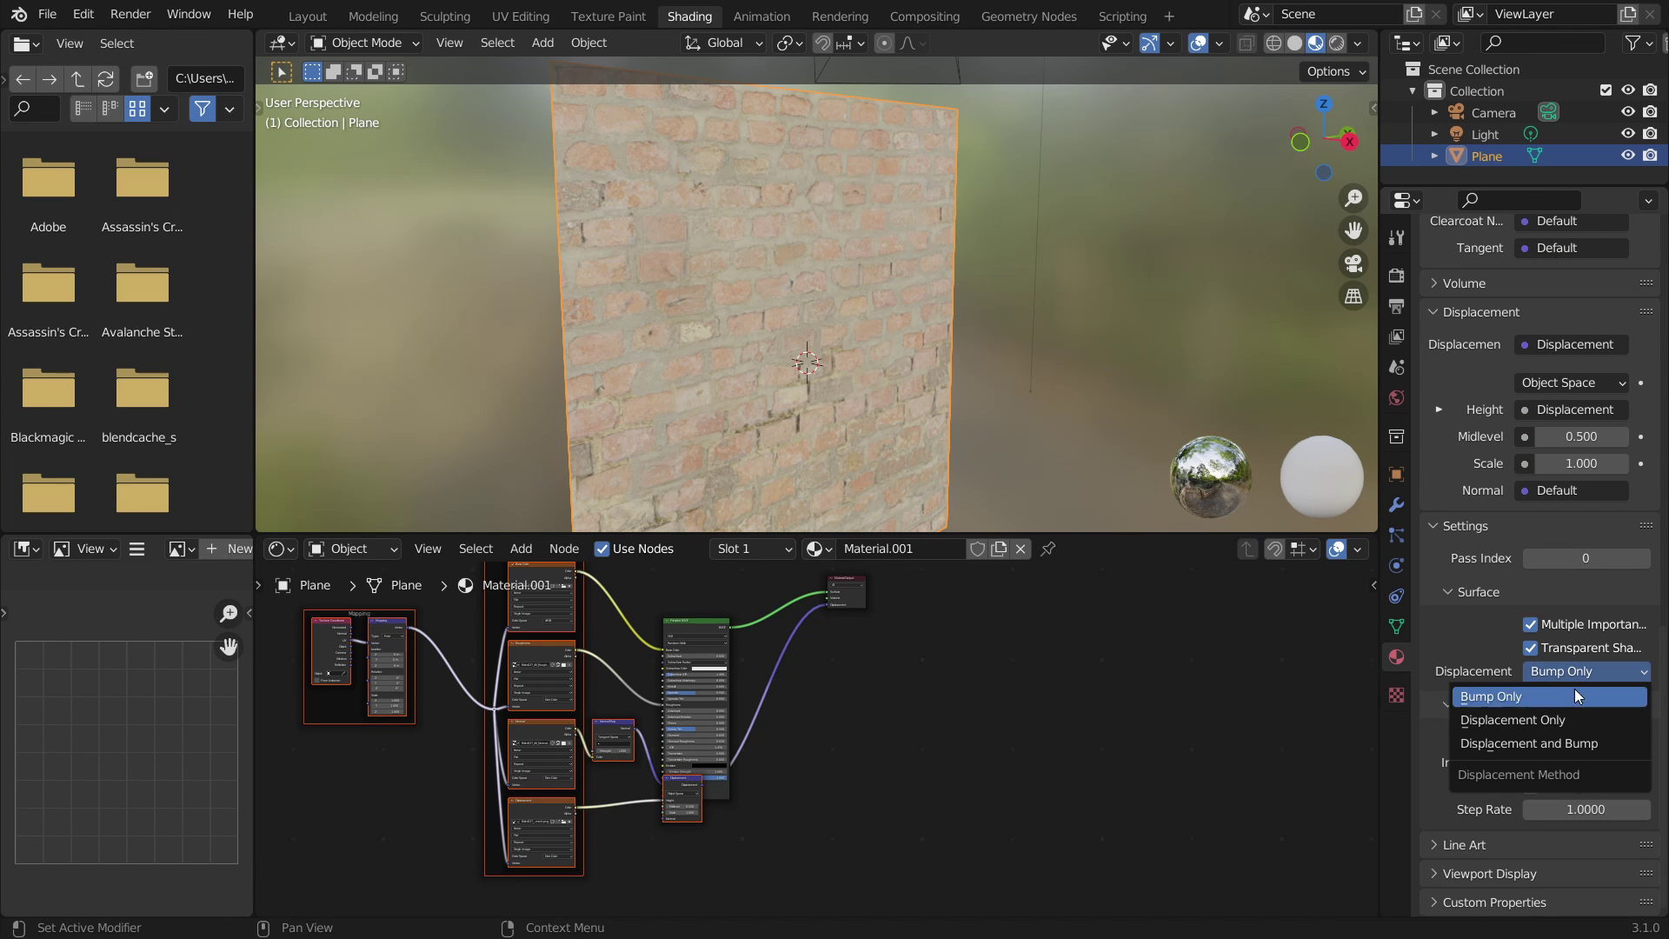
left_click(1556, 746)
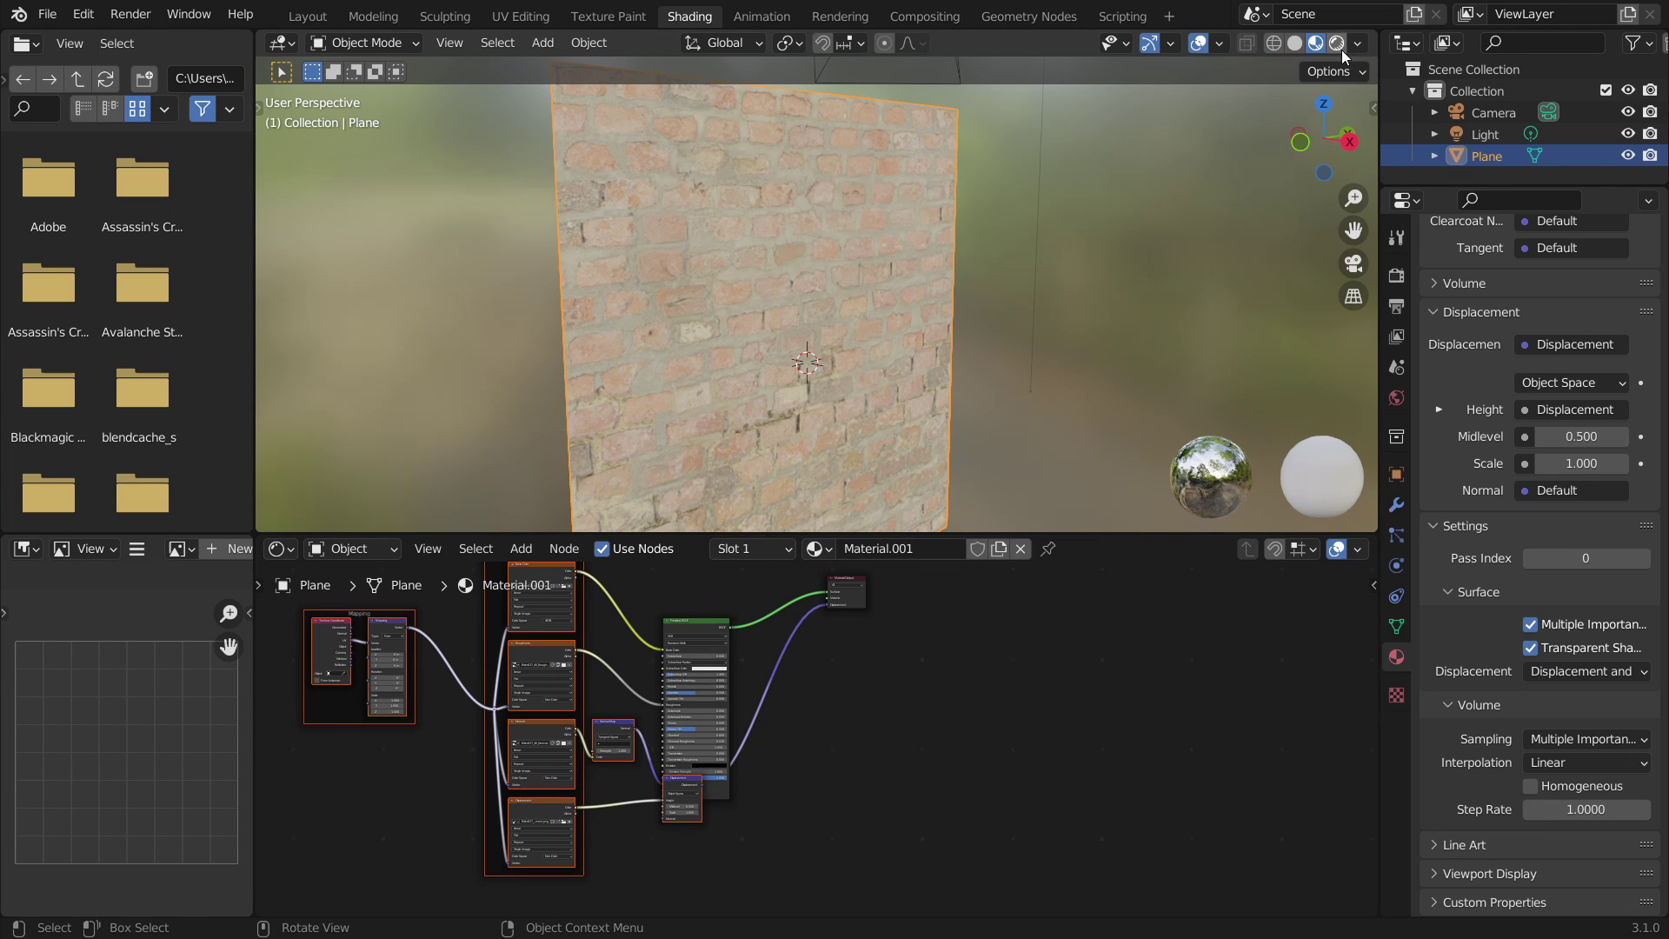
Switch to rendered shading and settle the Displacement node Scale at 0.5 after trying 0.4
key("z")
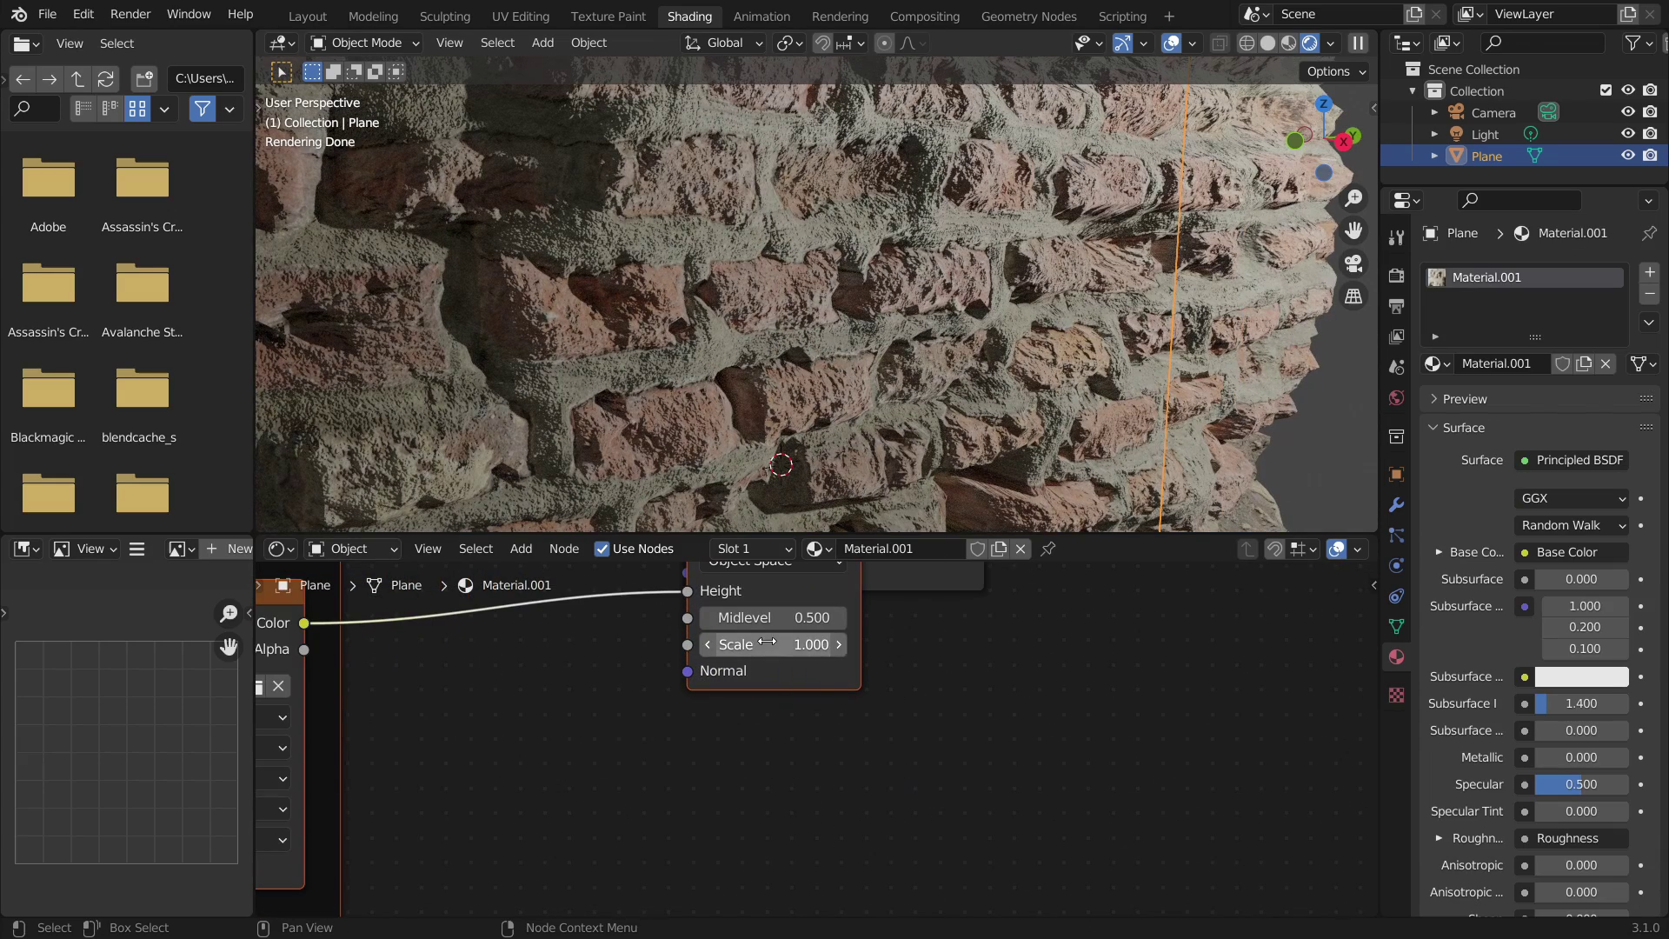
left_click(770, 644)
type("0.5")
key("Return")
left_click(708, 644)
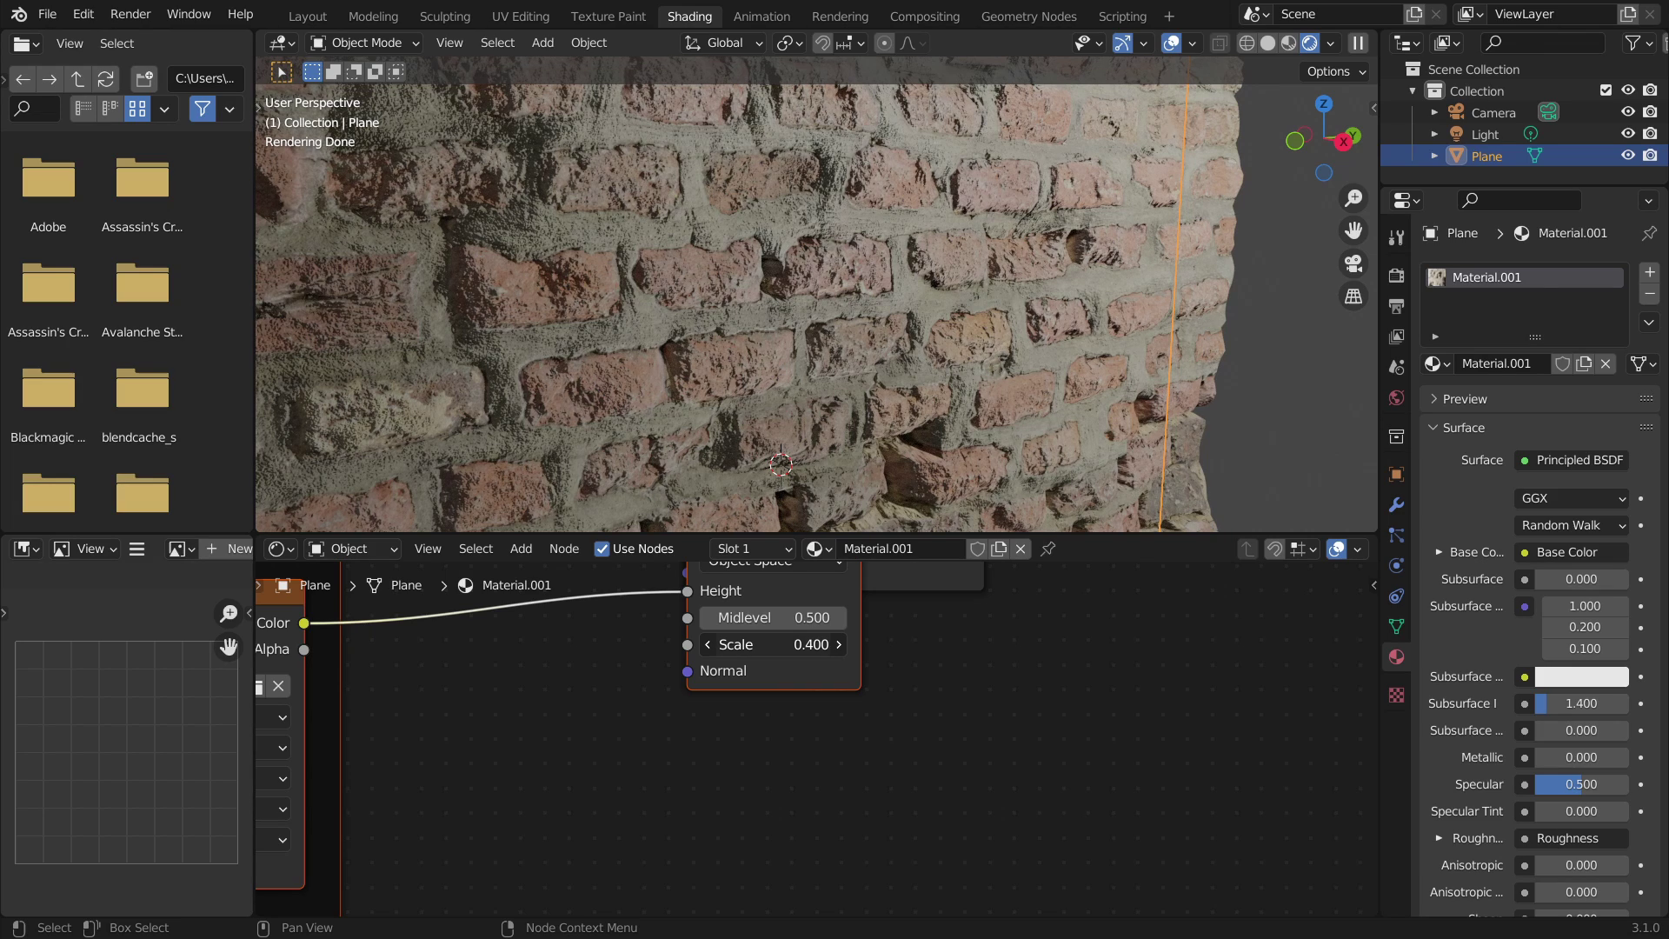
key("ctrl+z")
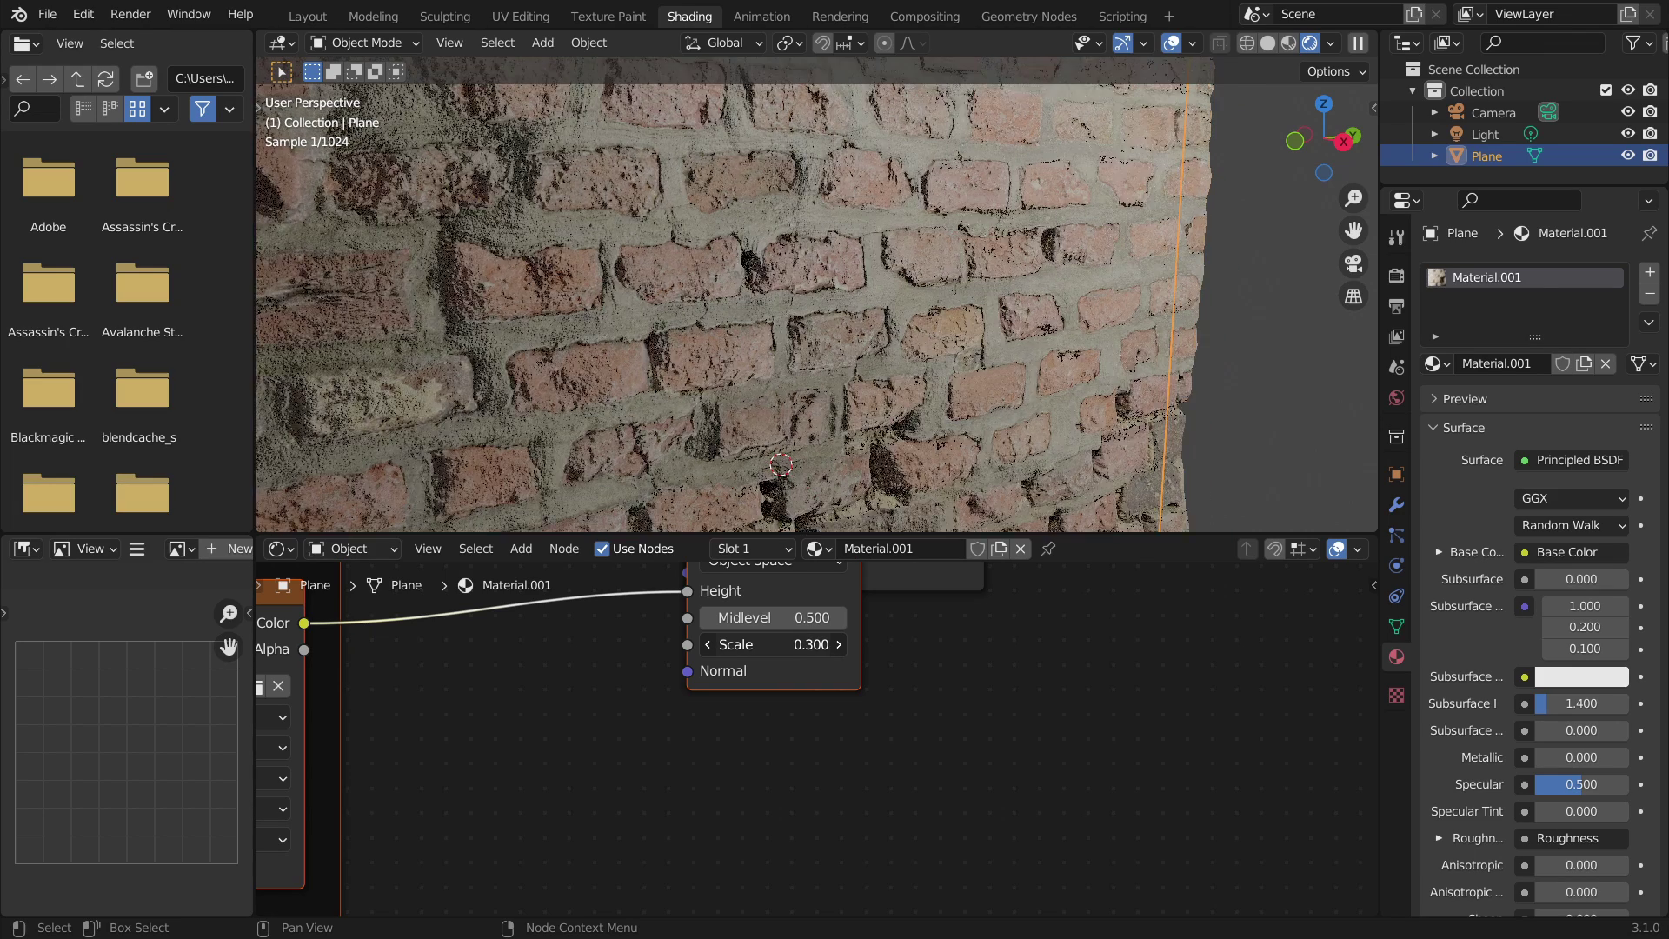
key("ctrl+shift+z")
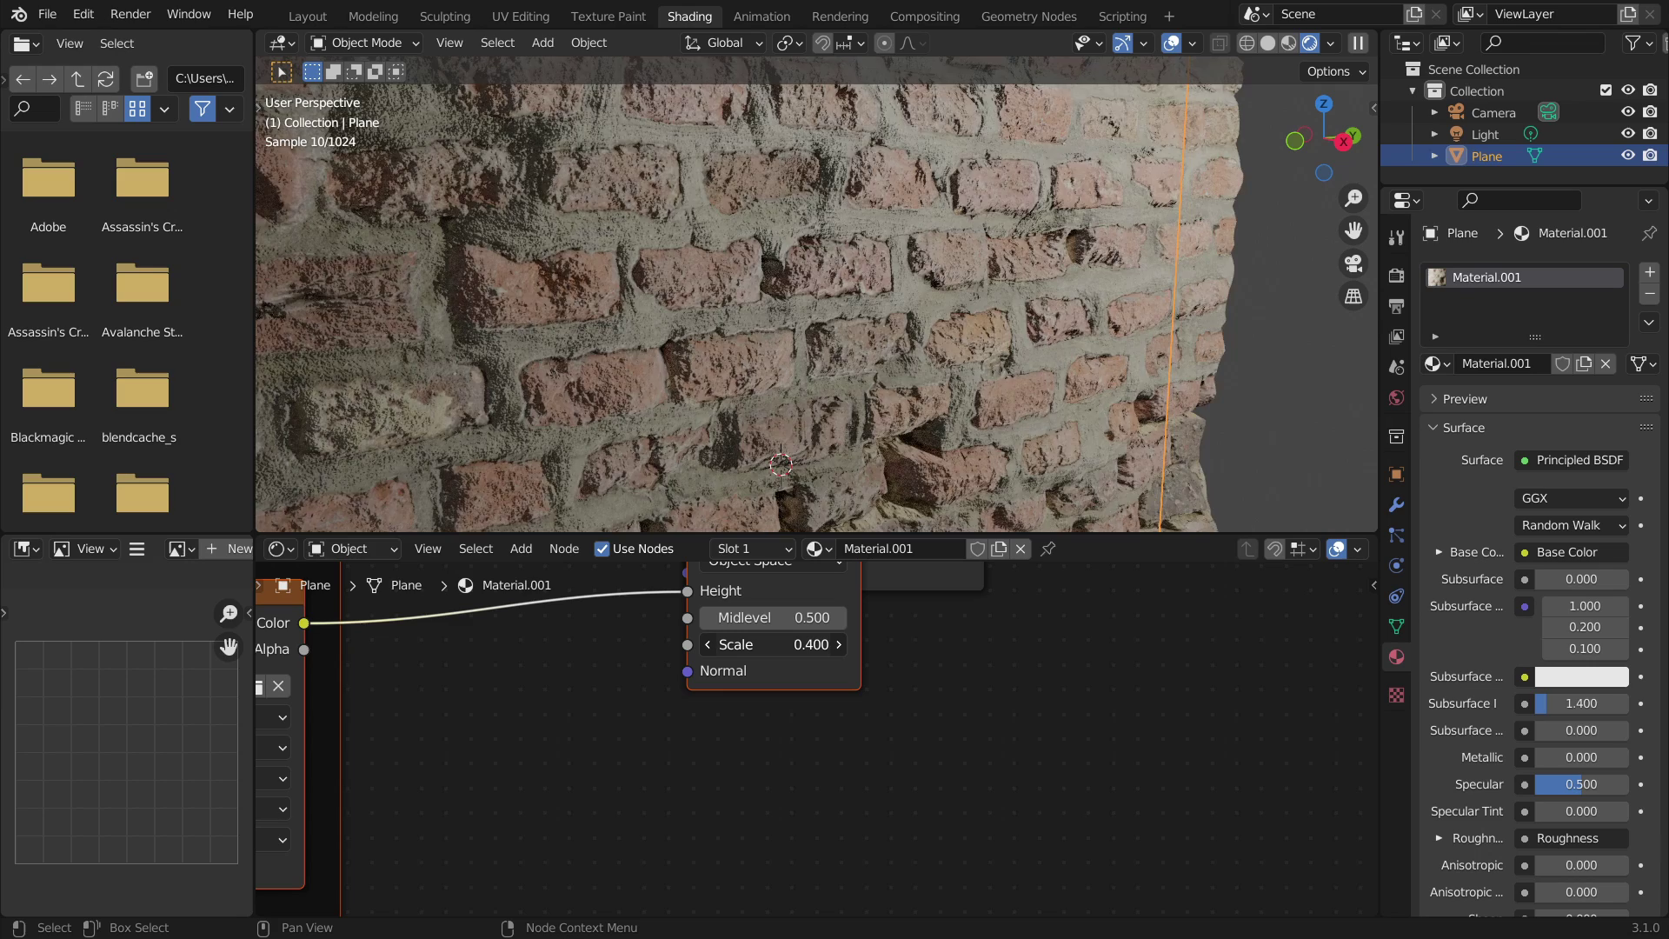
key("ctrl+z")
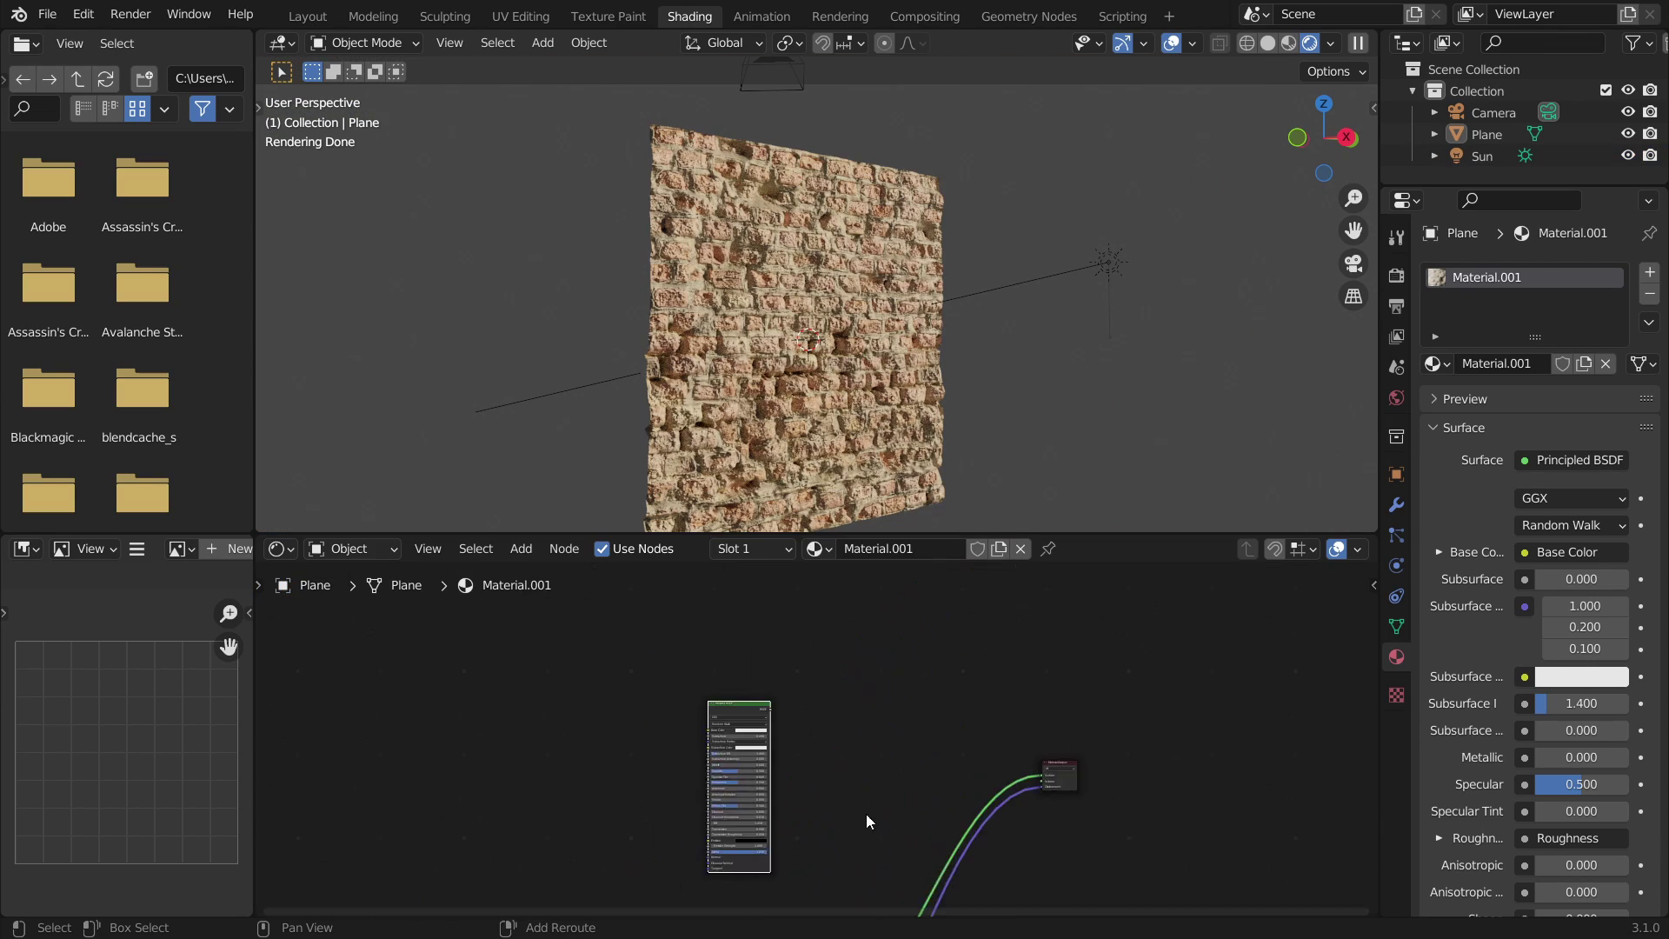
Nudge the Principled BSDF node up and to the right in the node graph
scroll(866, 821, "up", 4)
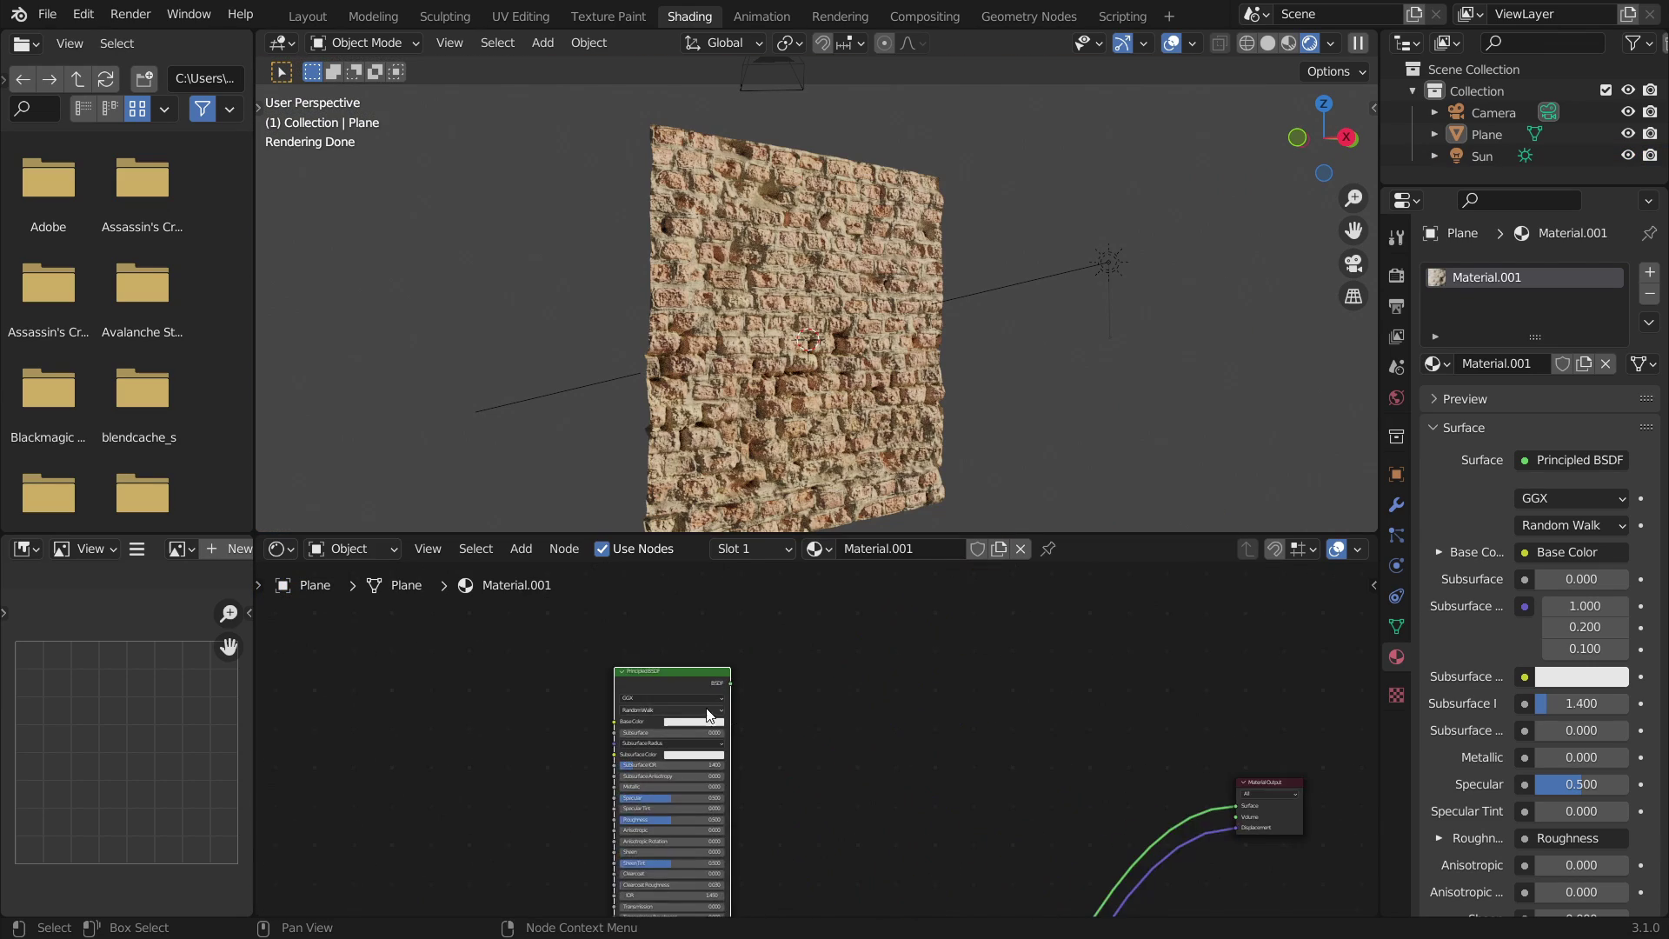
left_click_drag(723, 678, 784, 643)
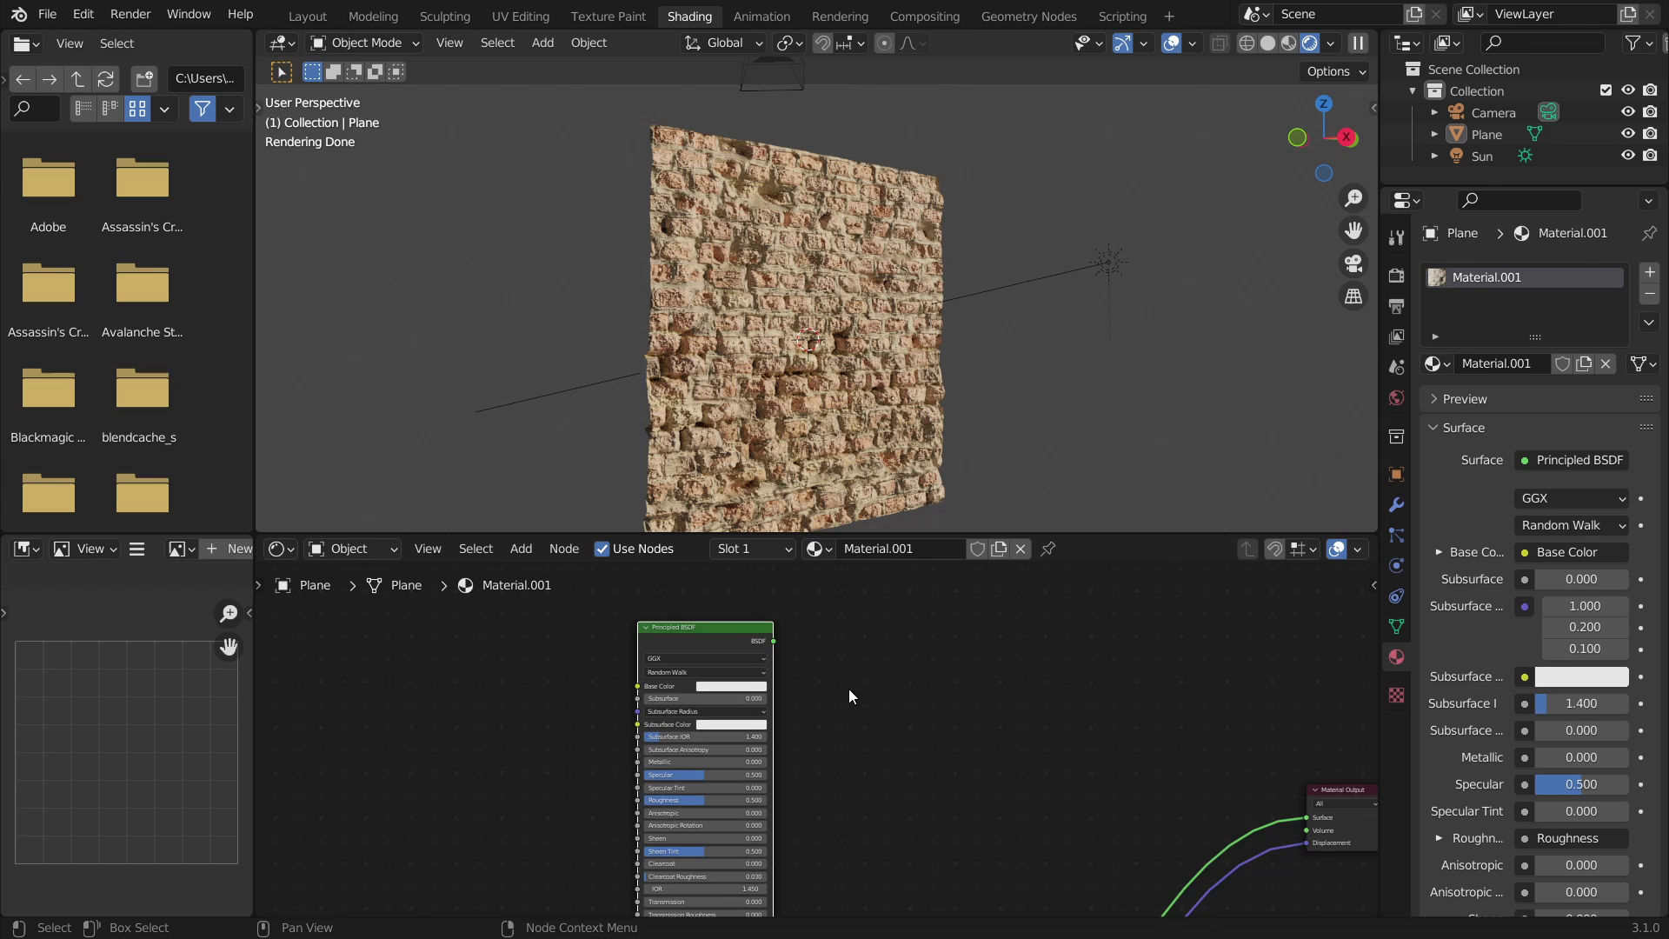
scroll(848, 688, "down", 2)
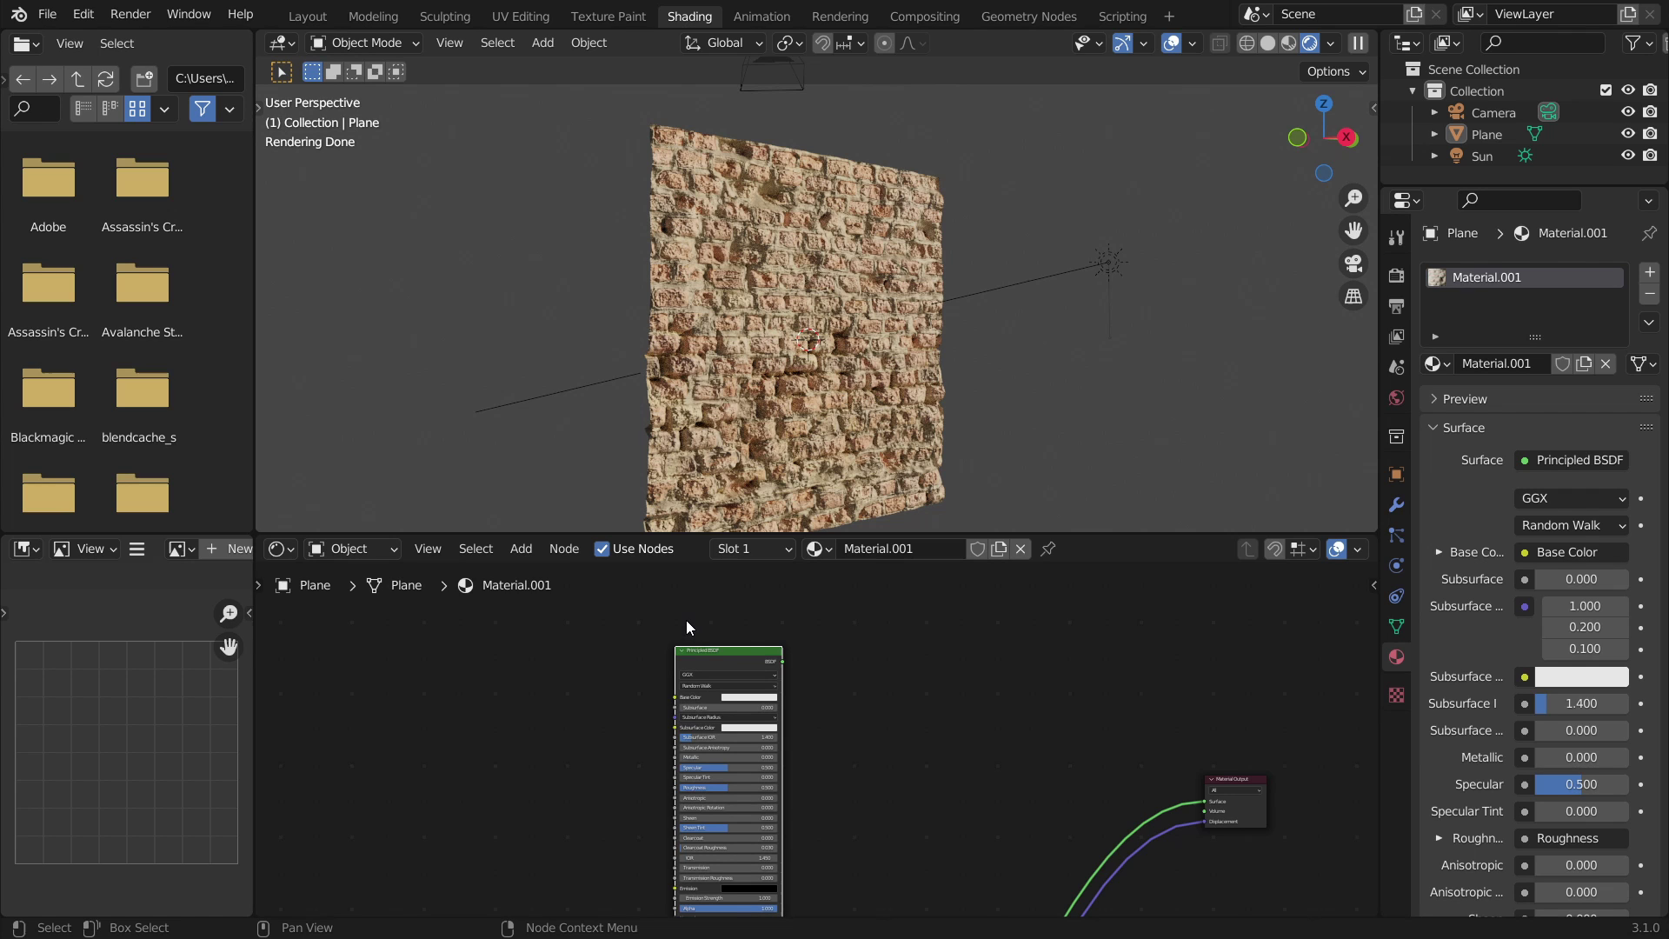
left_click_drag(718, 654, 739, 659)
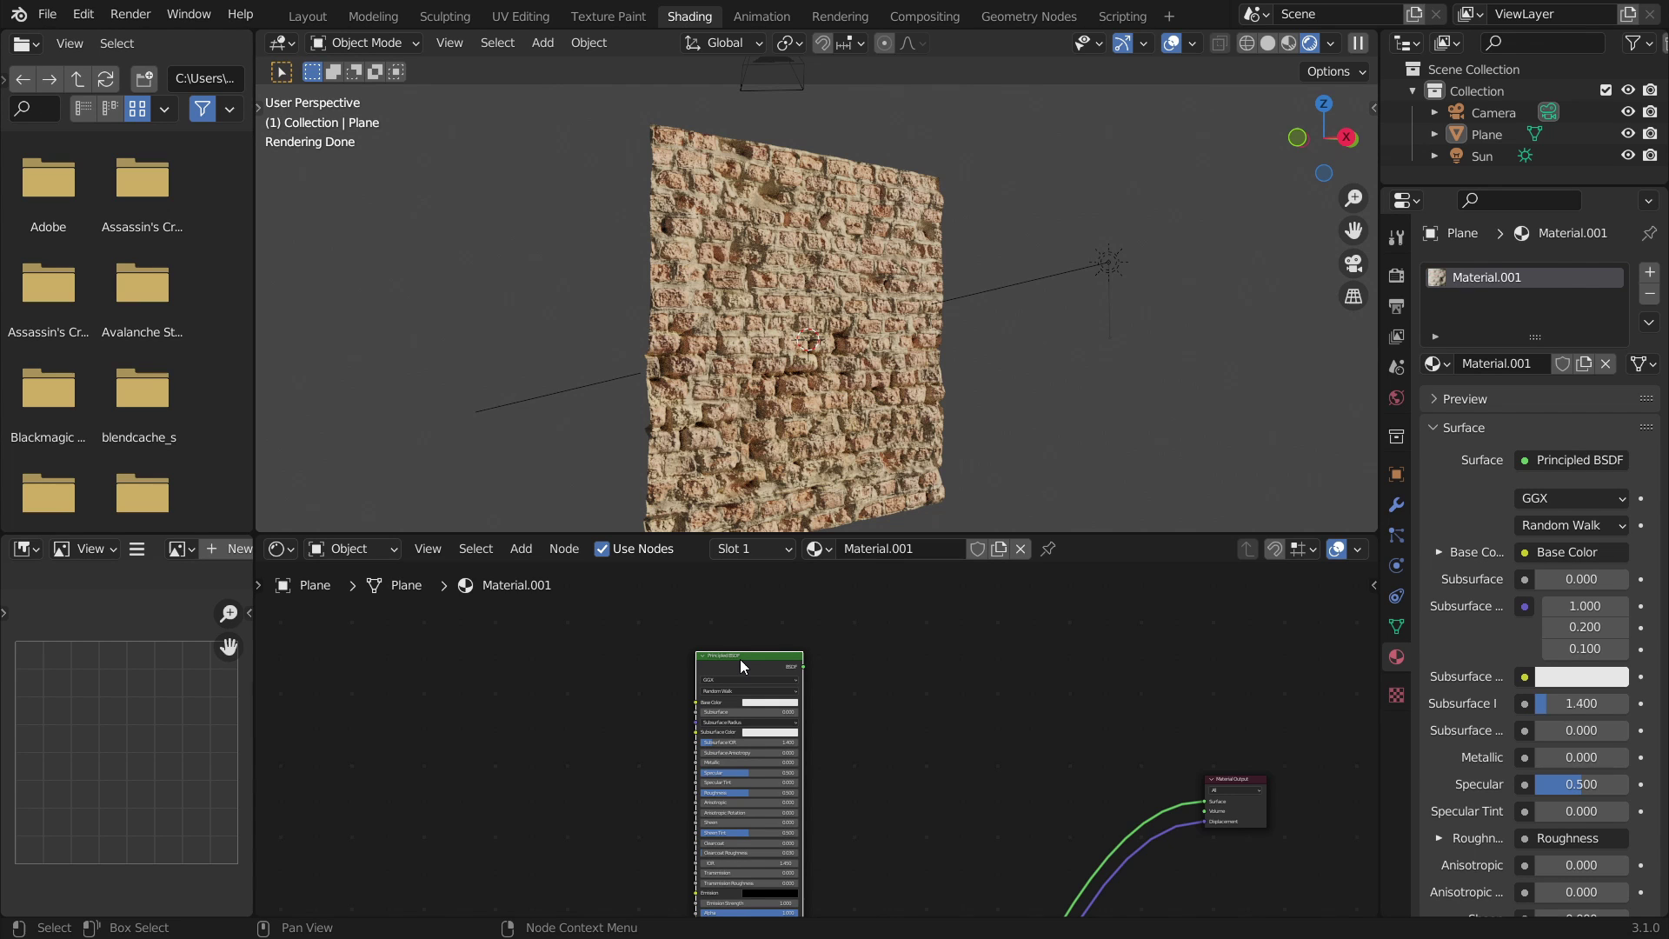
left_click_drag(739, 659, 774, 649)
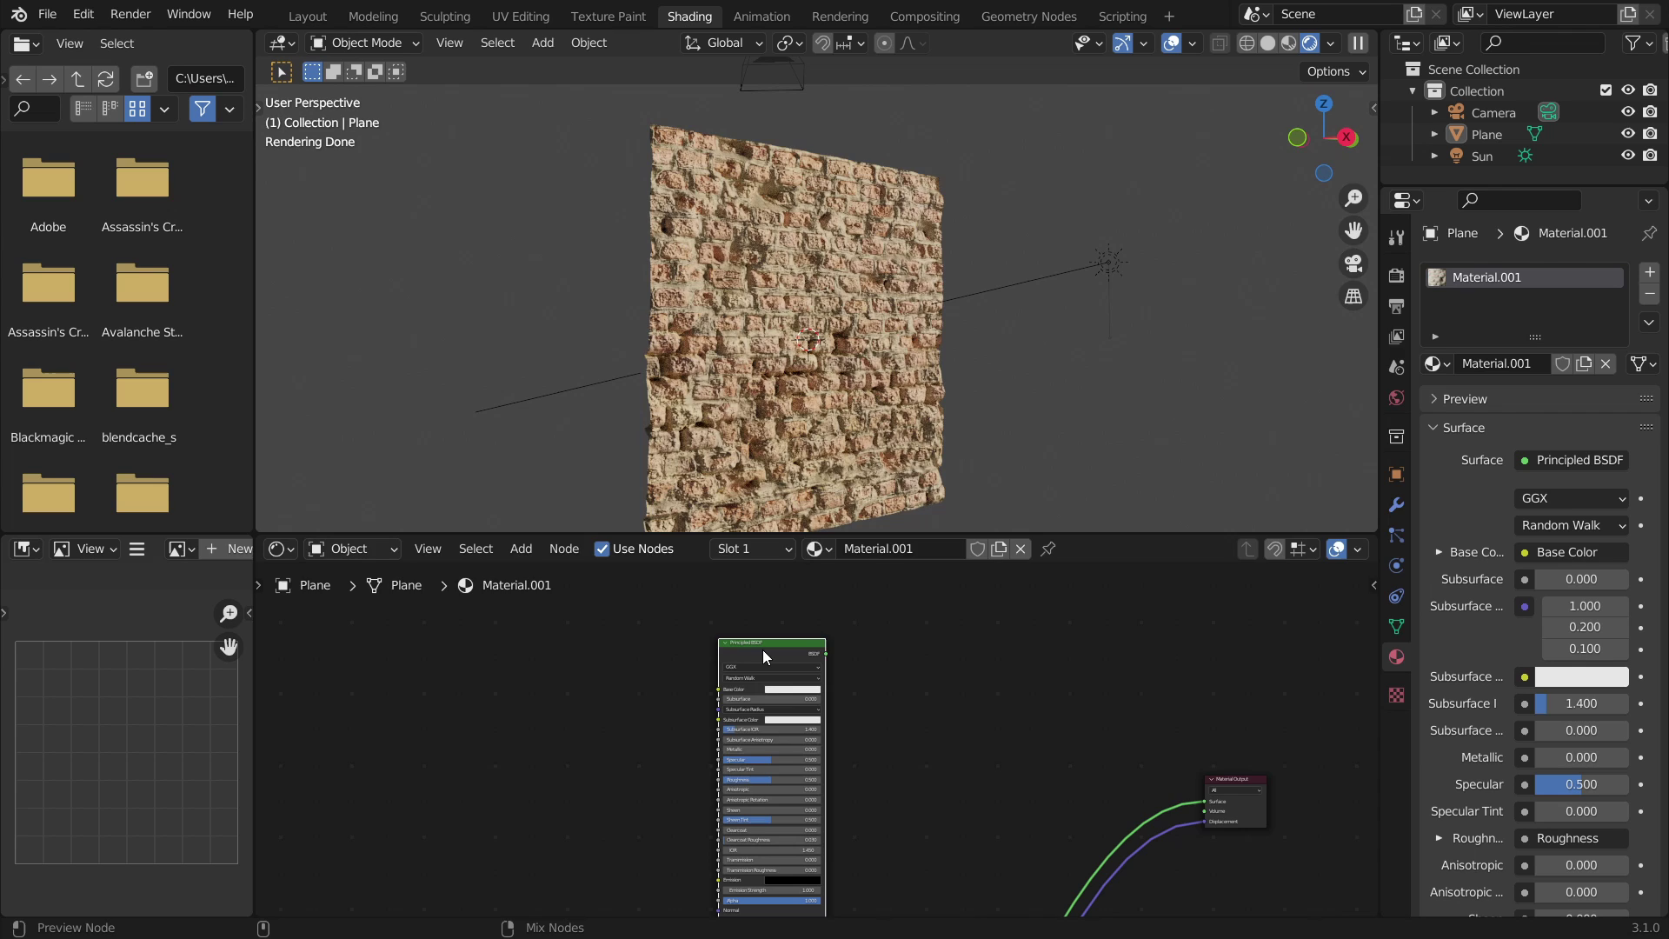
Load the plaster texture maps with Ctrl+Shift+T and add a Vertex Color node
key("ctrl+shift+t")
left_click(1177, 771)
key("shift+a")
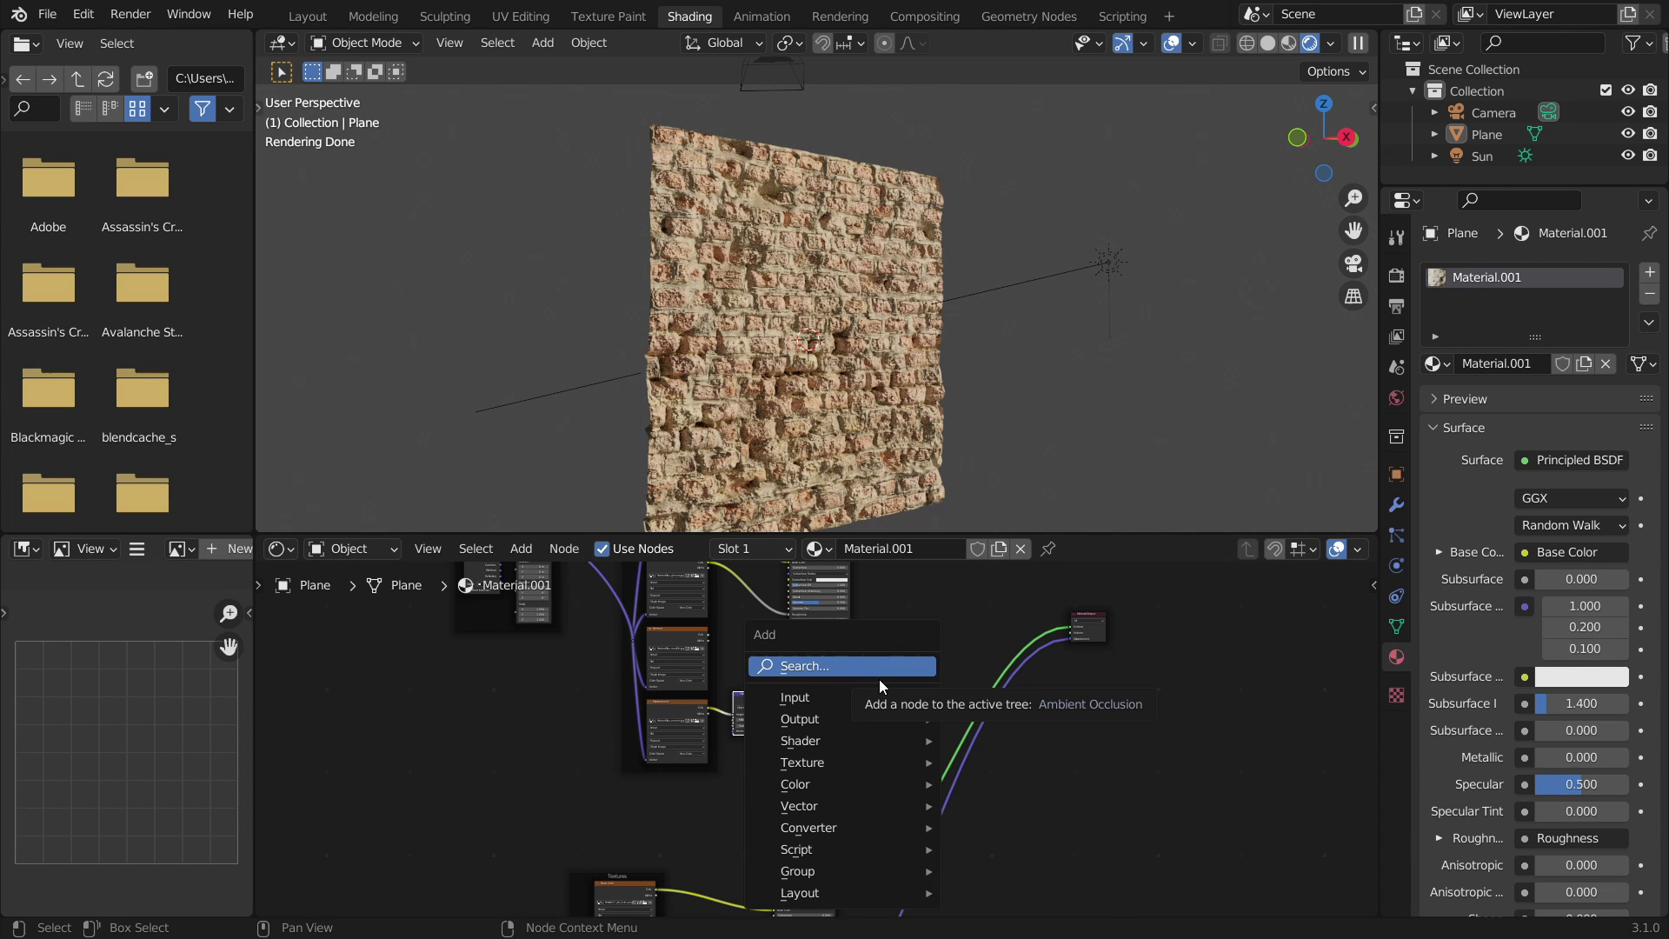
left_click(879, 679)
type("v")
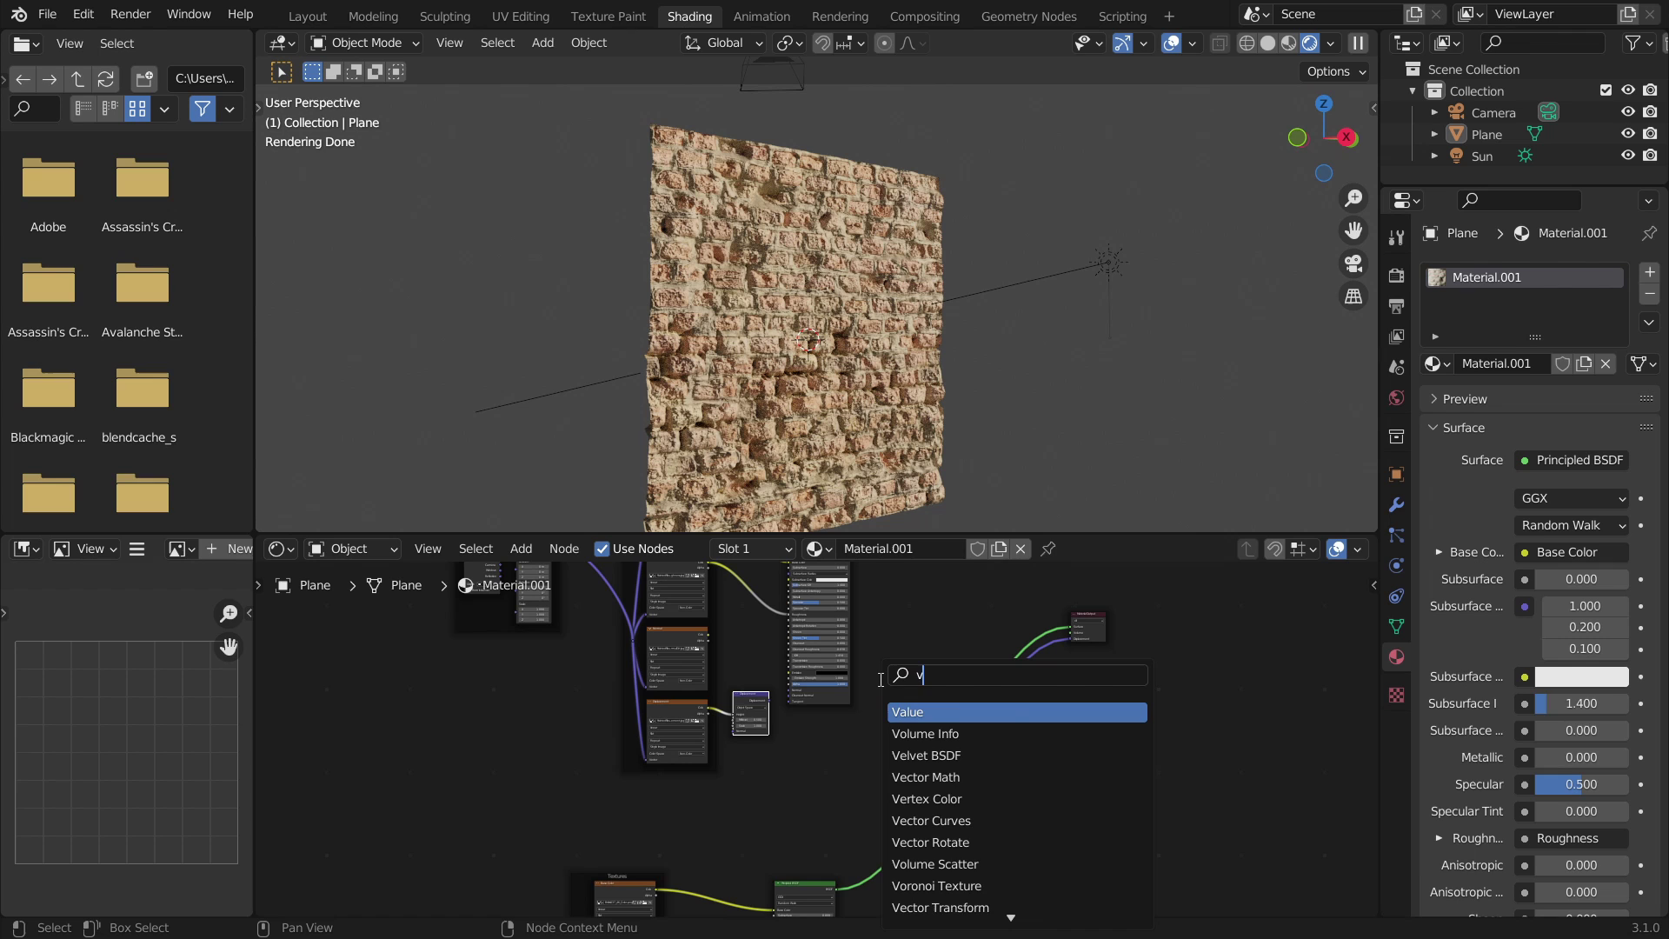
type("ert")
left_click(921, 711)
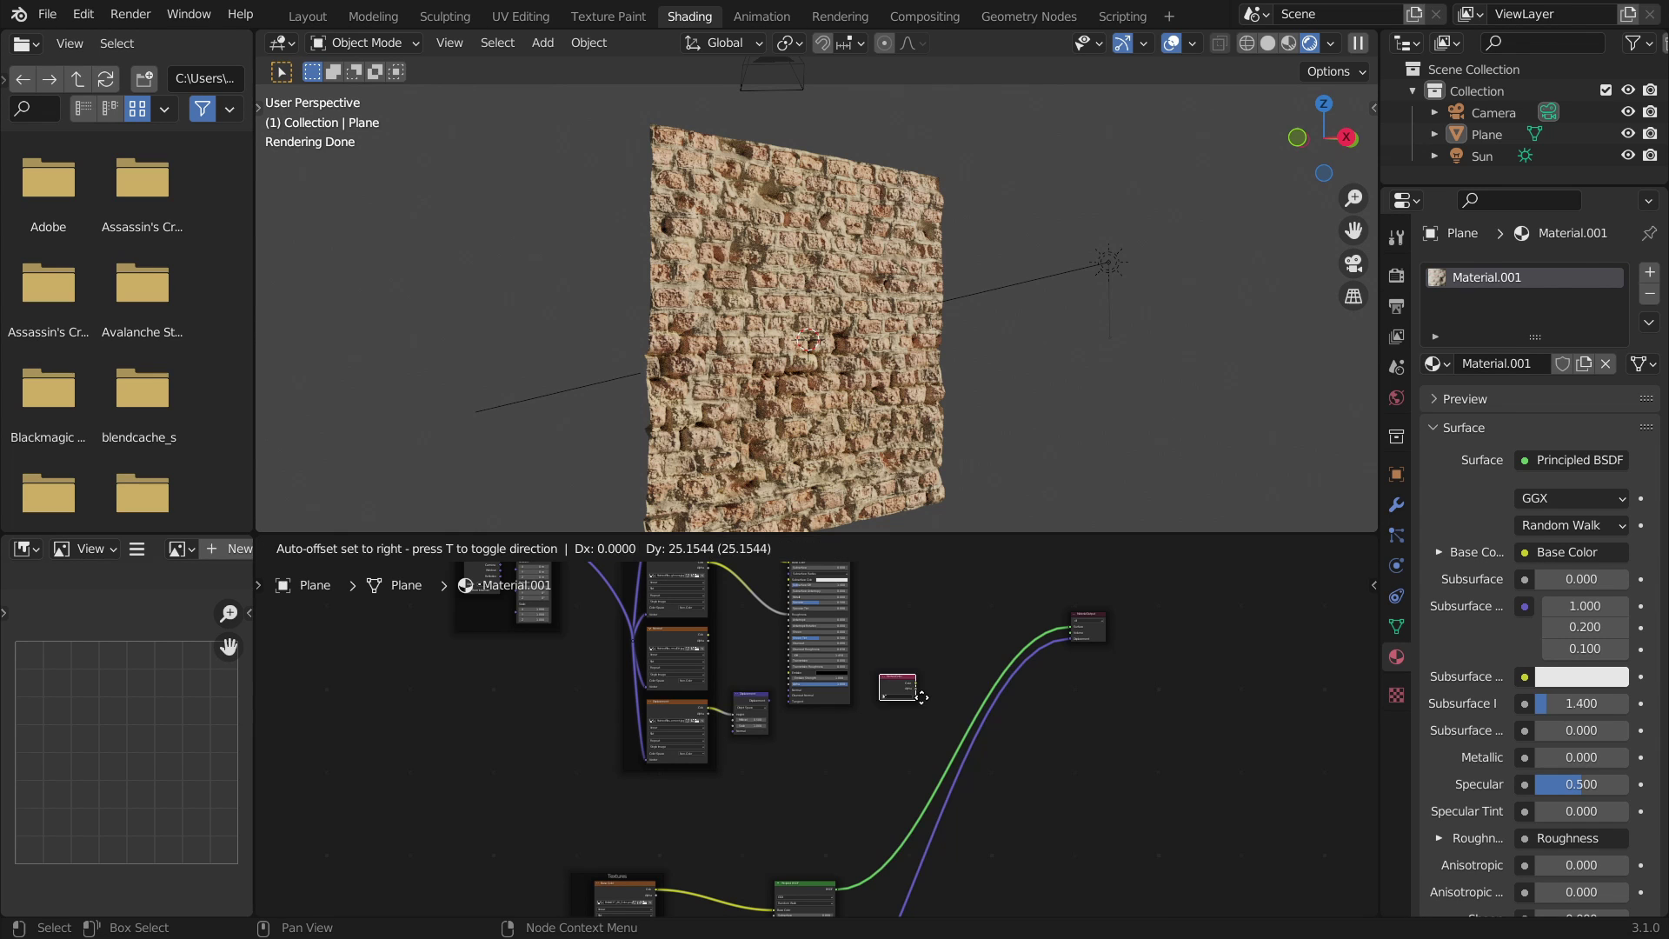
left_click(927, 643)
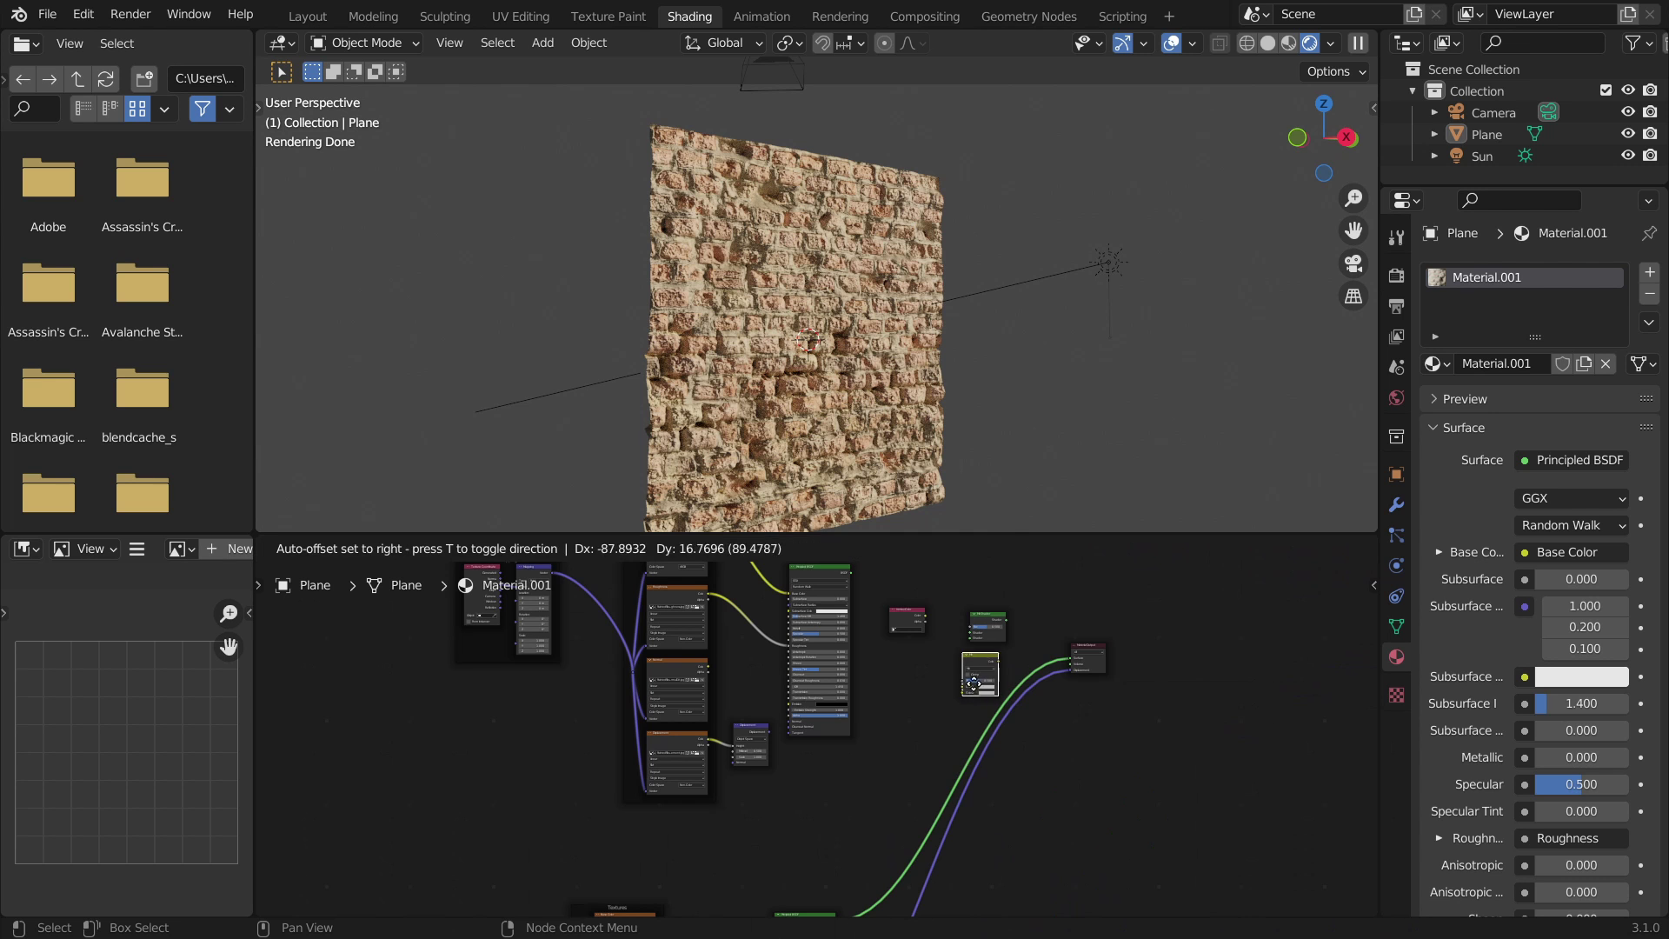
Drive the Mix Shader Fac with vertex colour and plug the brick Principled BSDF into it
left_click(974, 698)
scroll(939, 666, "up", 5)
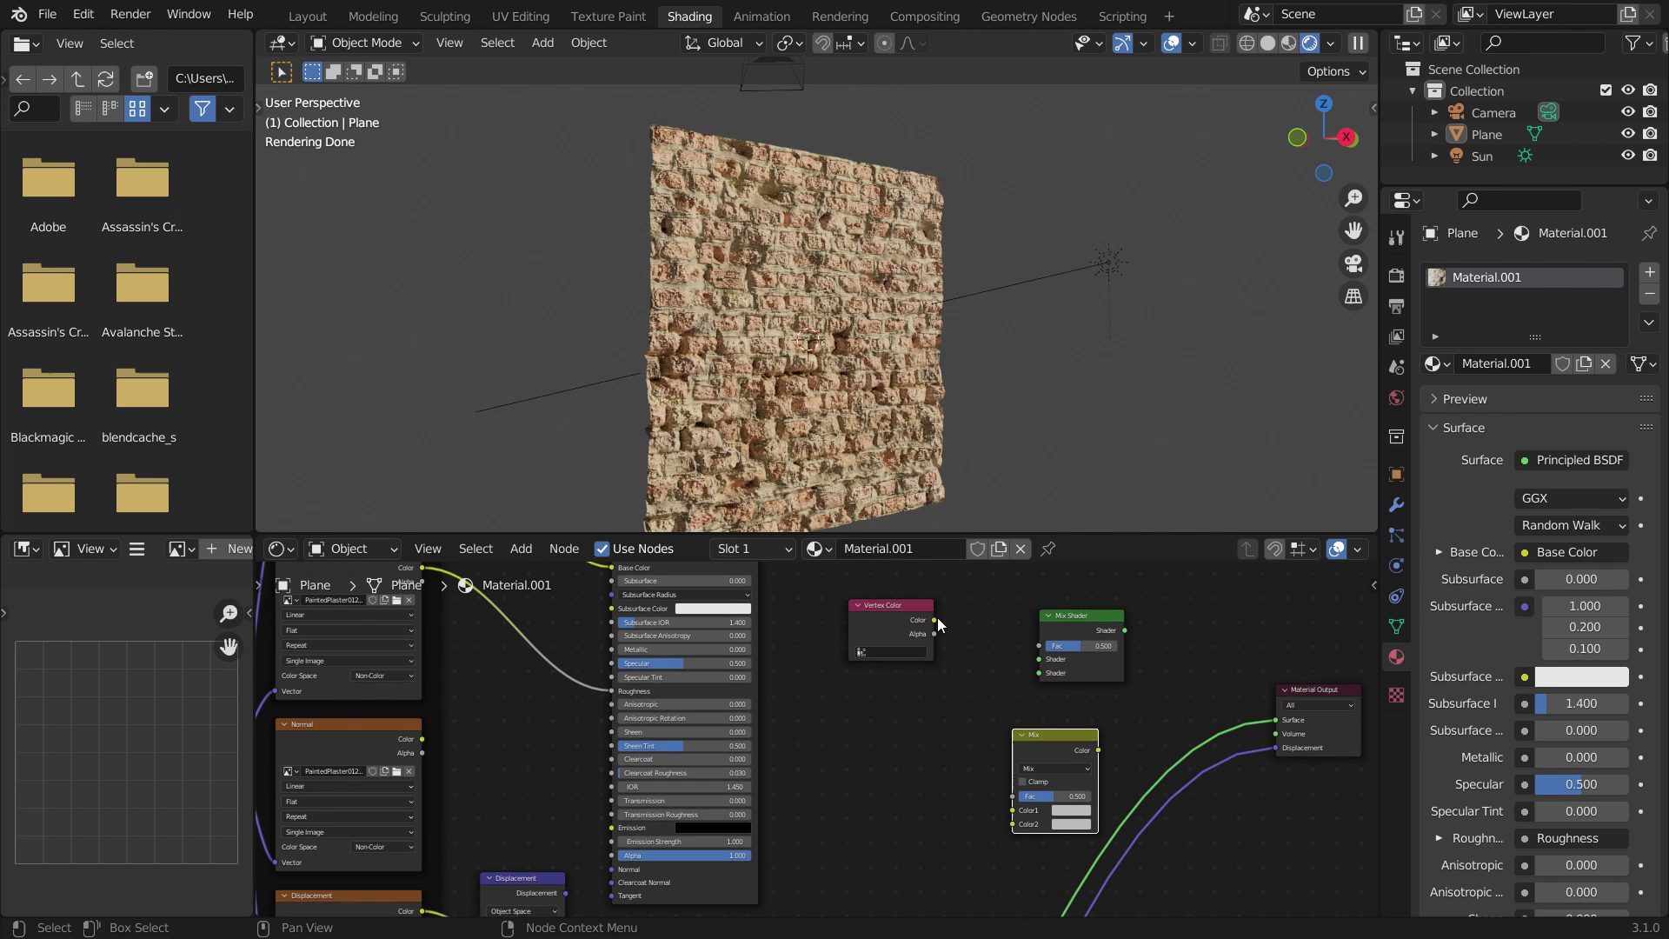
left_click_drag(934, 619, 1276, 722)
scroll(791, 584, "down", 3)
left_click_drag(784, 611, 946, 692)
Connect the plaster Principled BSDF into the Mix Shader's other Shader input
scroll(946, 692, "down", 3)
middle_click_drag(946, 692, 934, 585)
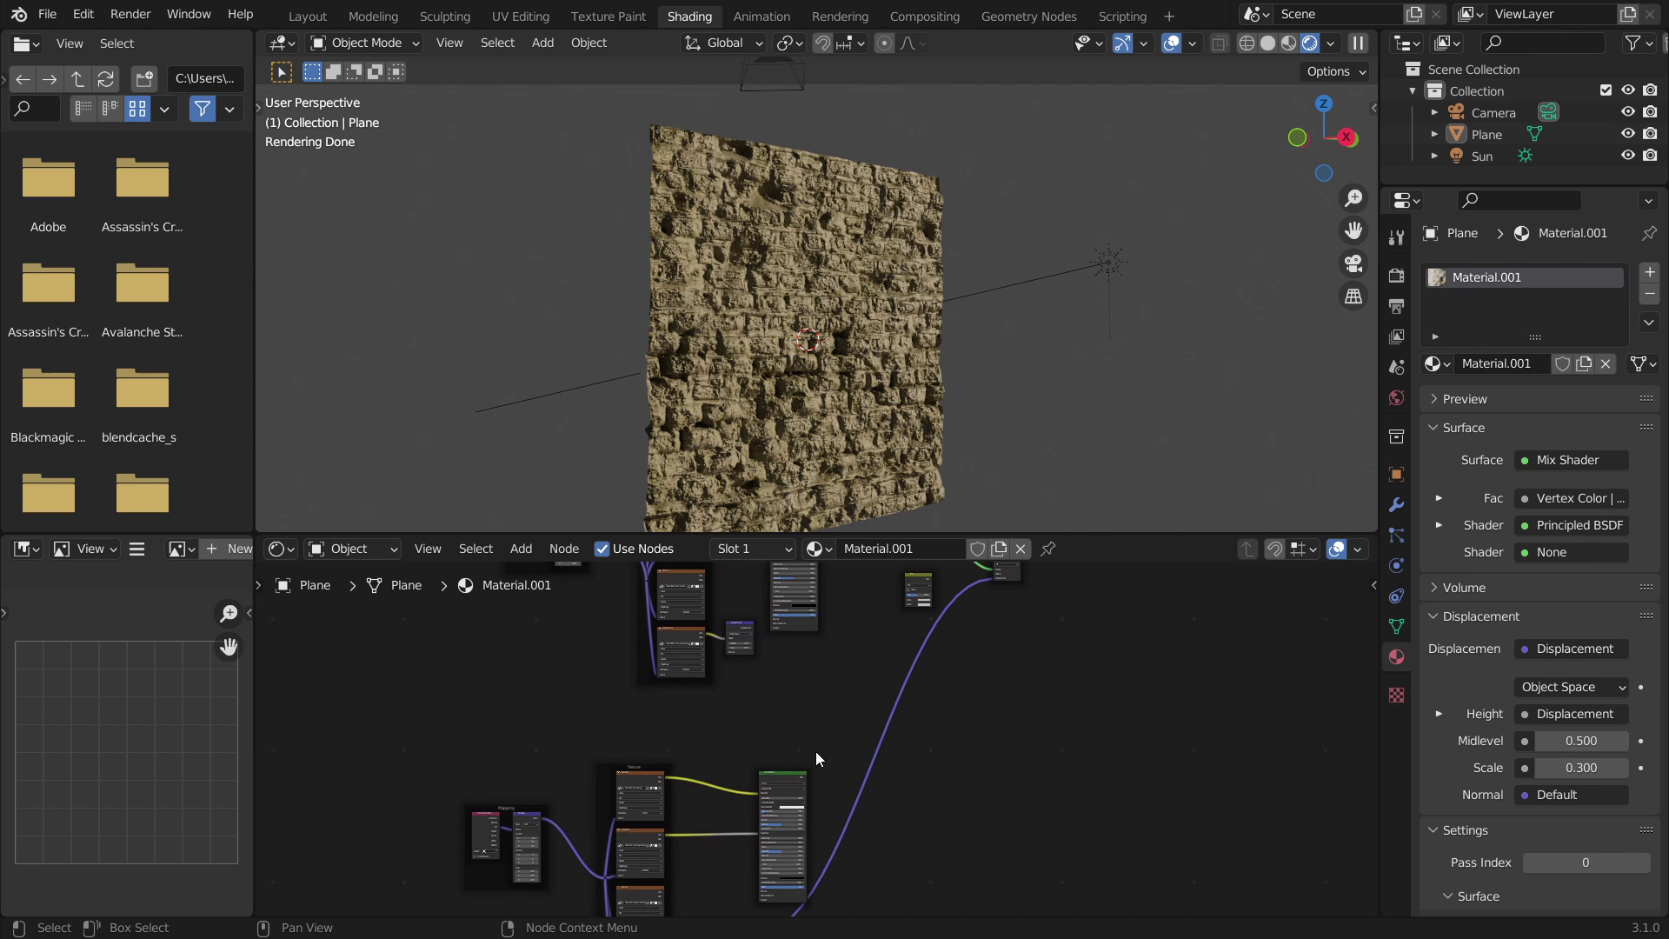
scroll(807, 784, "up", 3)
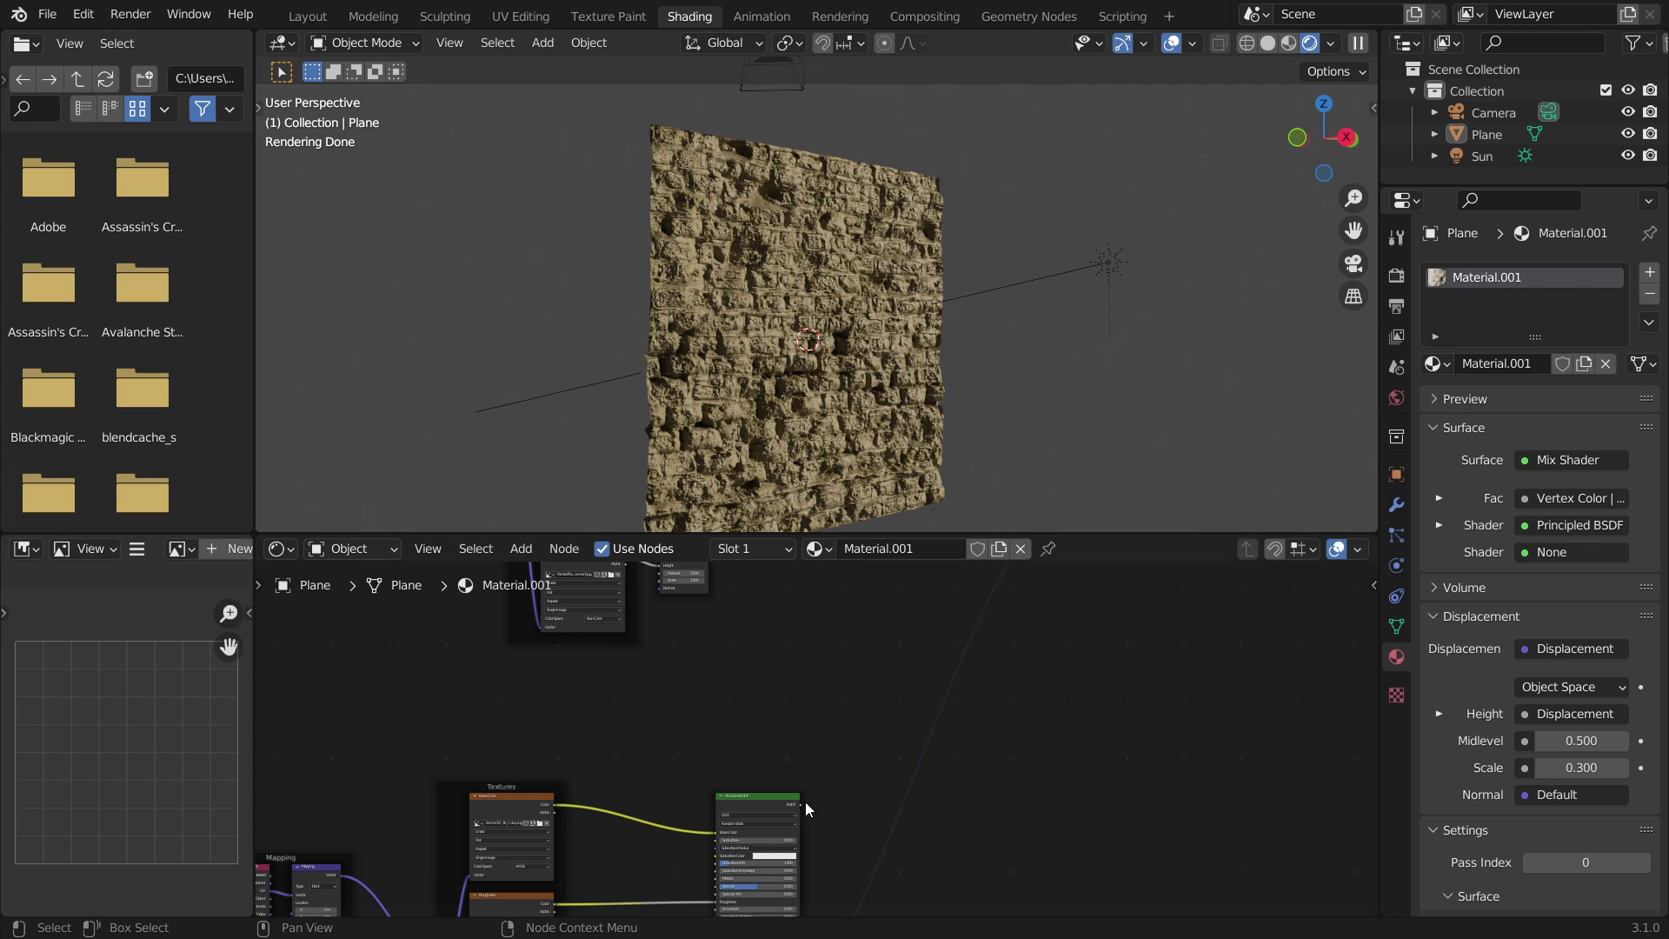
left_click_drag(802, 804, 988, 617)
scroll(873, 718, "down", 2)
scroll(873, 717, "down", 1)
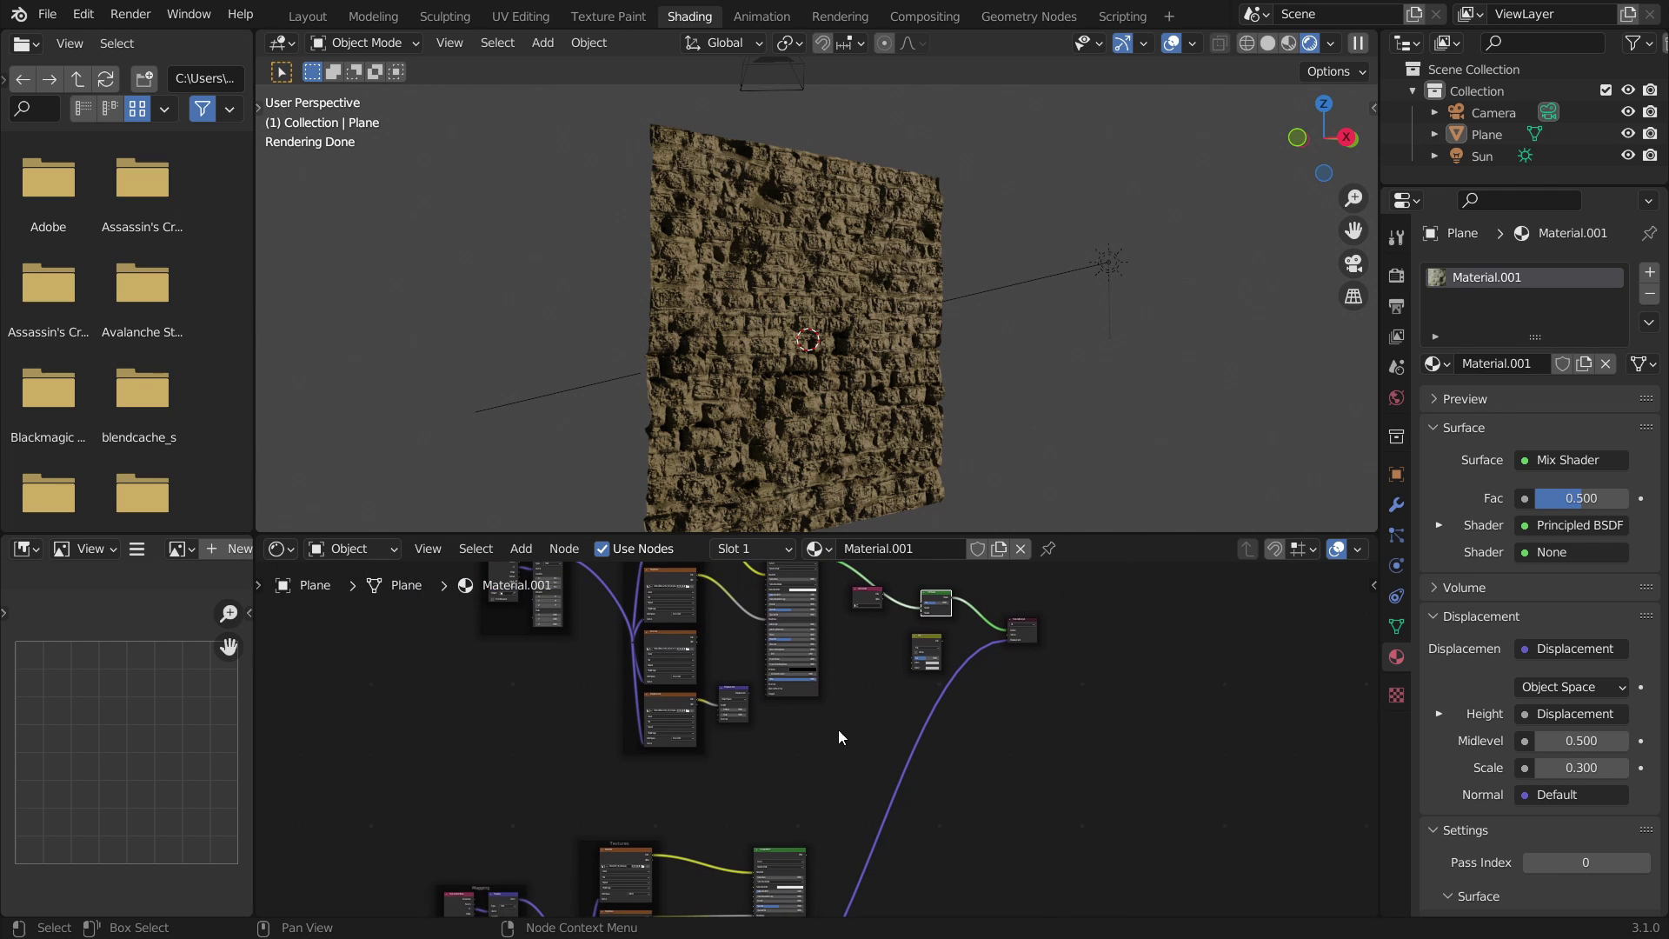
left_click_drag(806, 861, 924, 609)
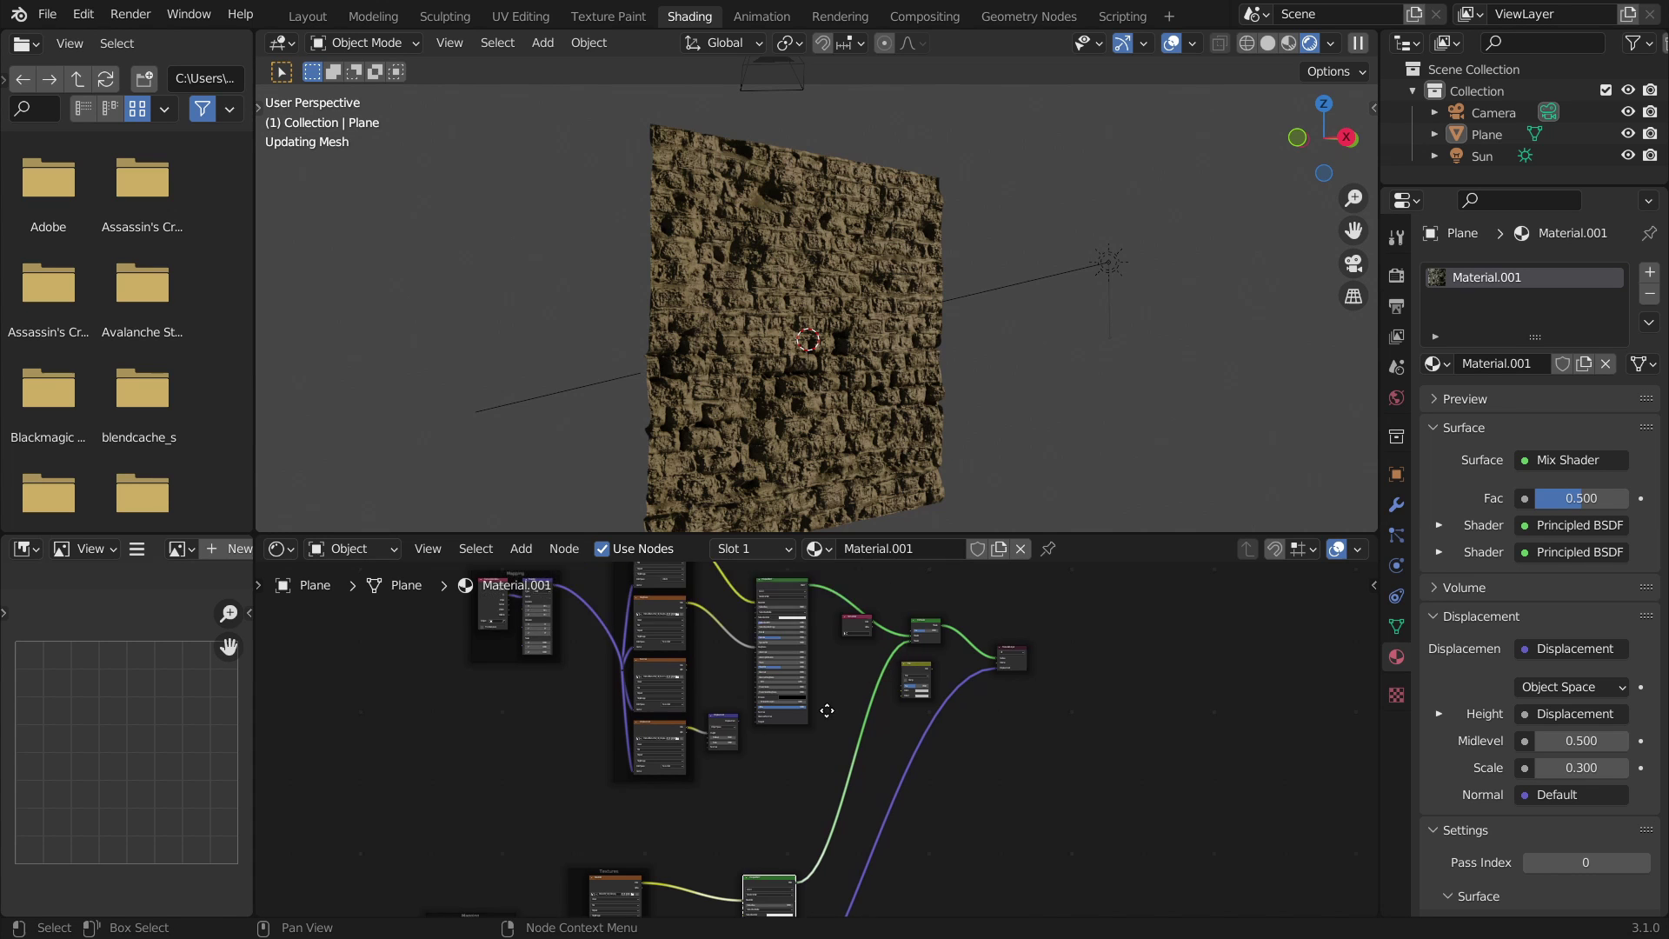
Link Vertex Color to the Mix Shader Fac and detach Displacement from Material Output
scroll(816, 753, "up", 5)
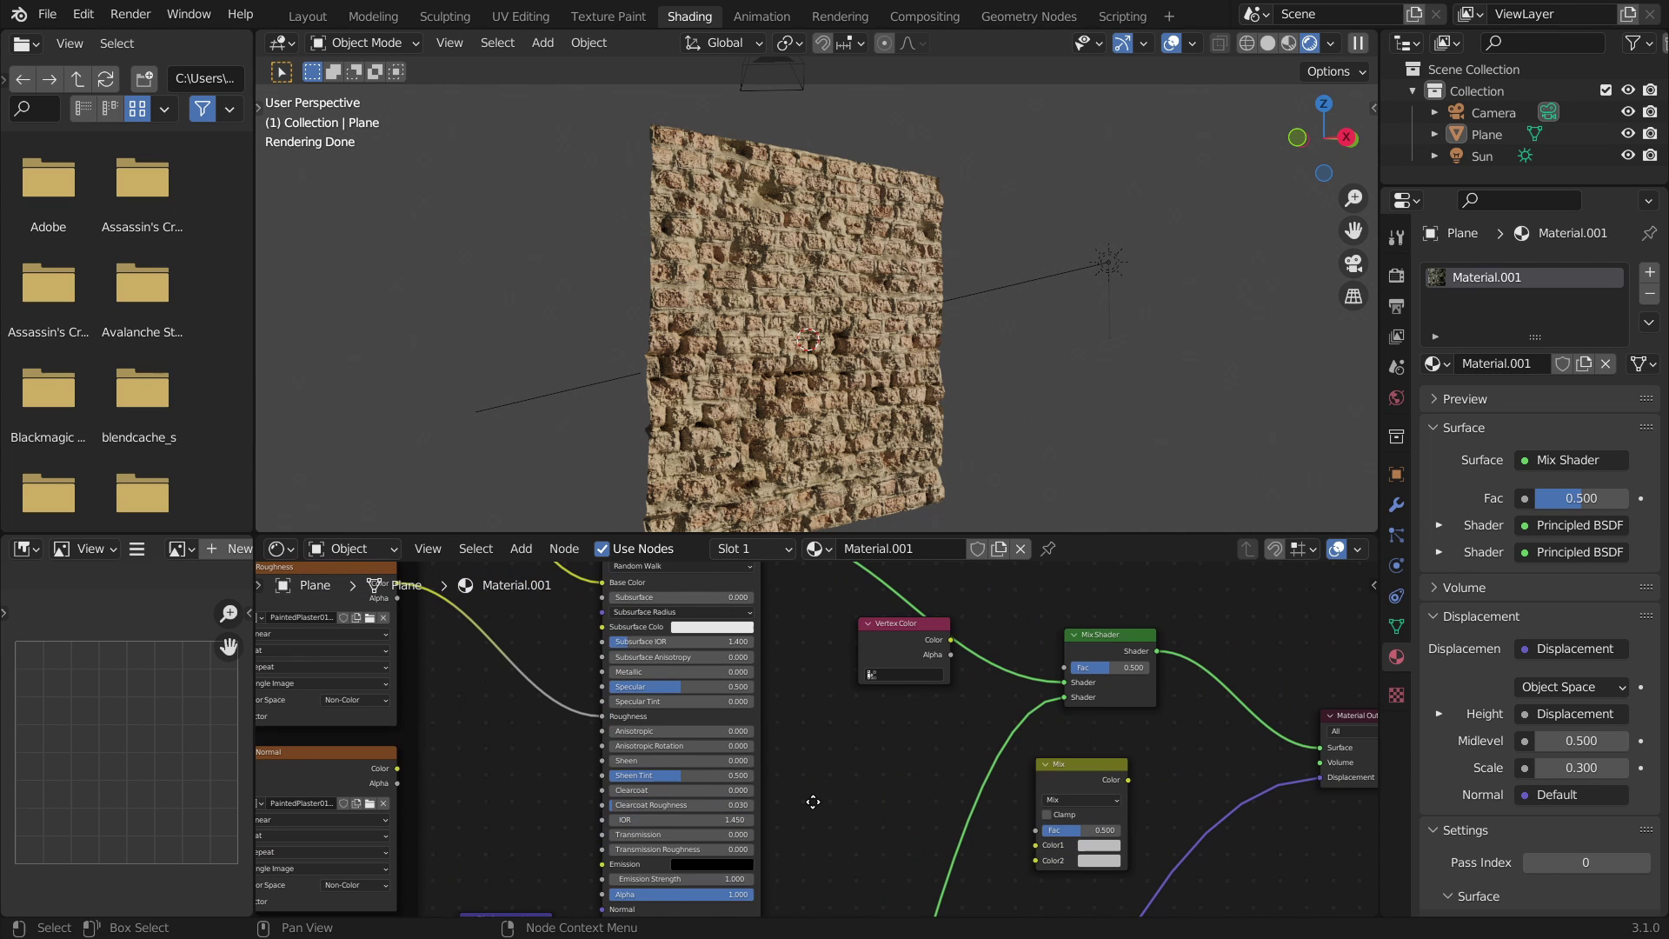
middle_click_drag(813, 801, 749, 878)
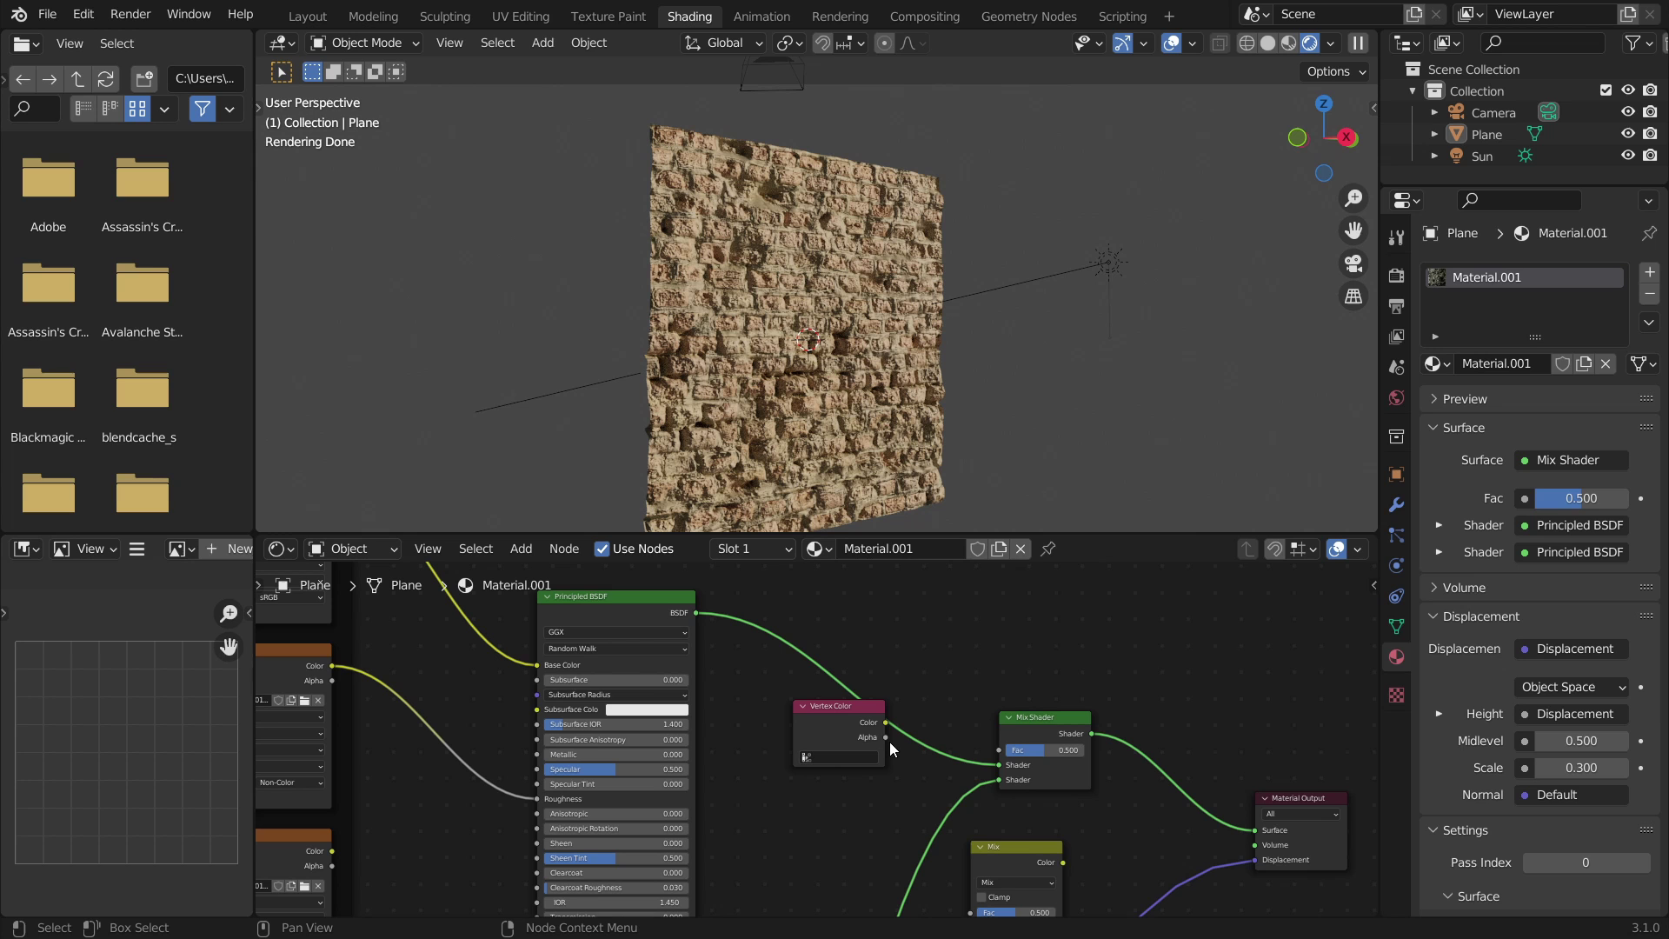
left_click_drag(886, 723, 998, 749)
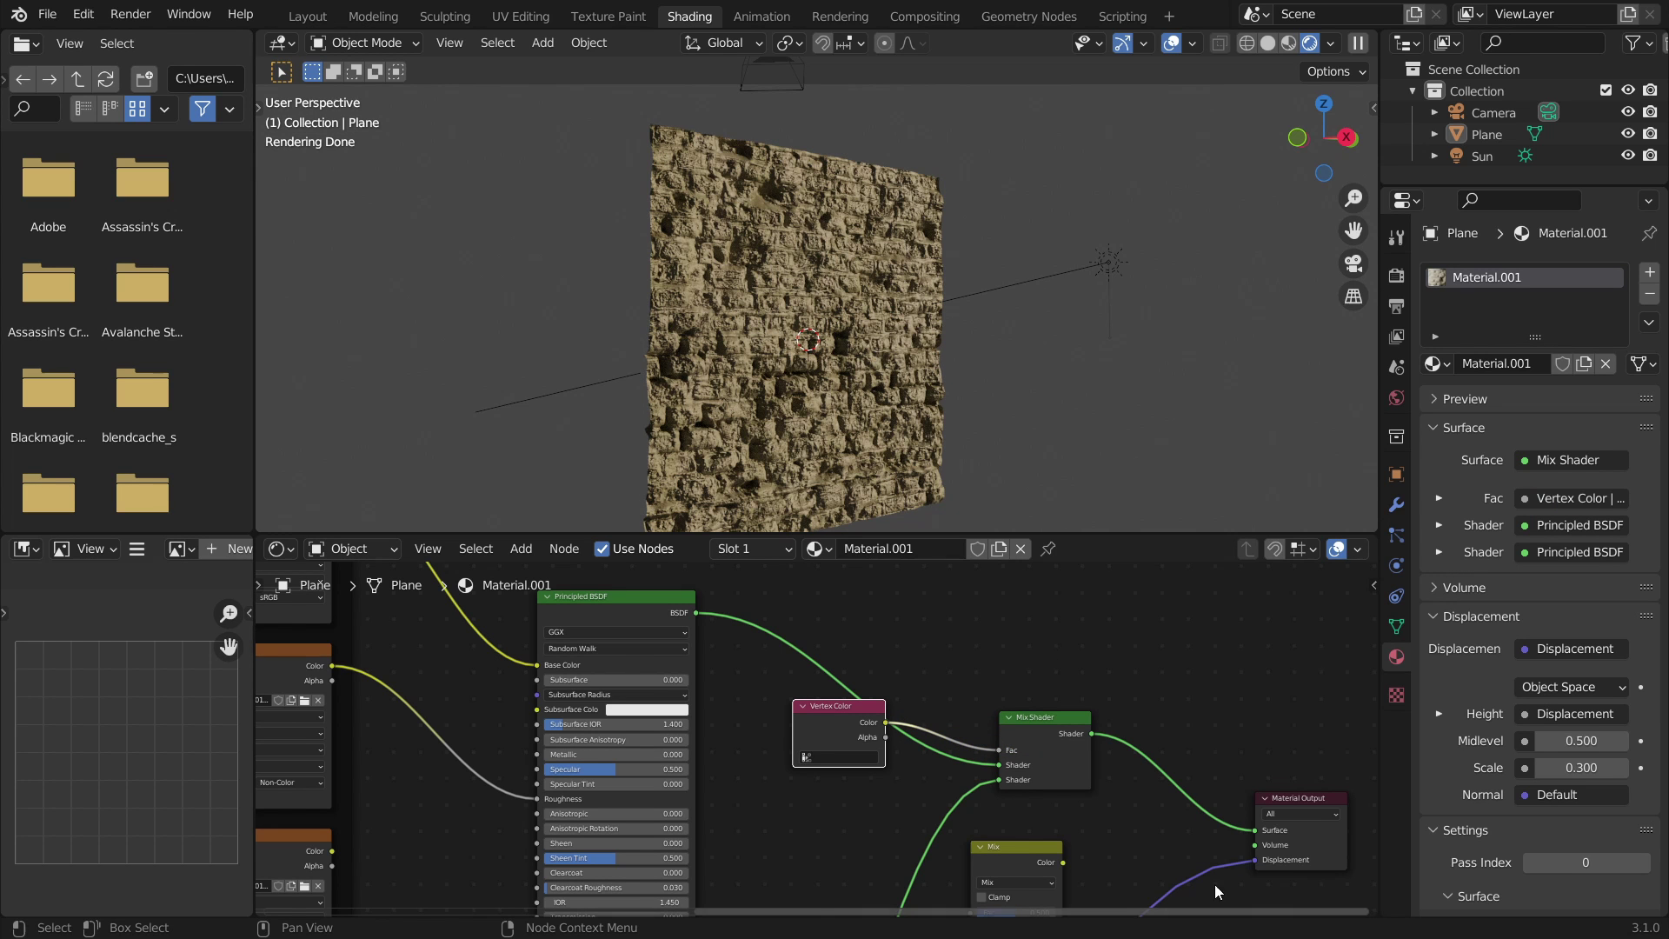
left_click_drag(1255, 858, 967, 796)
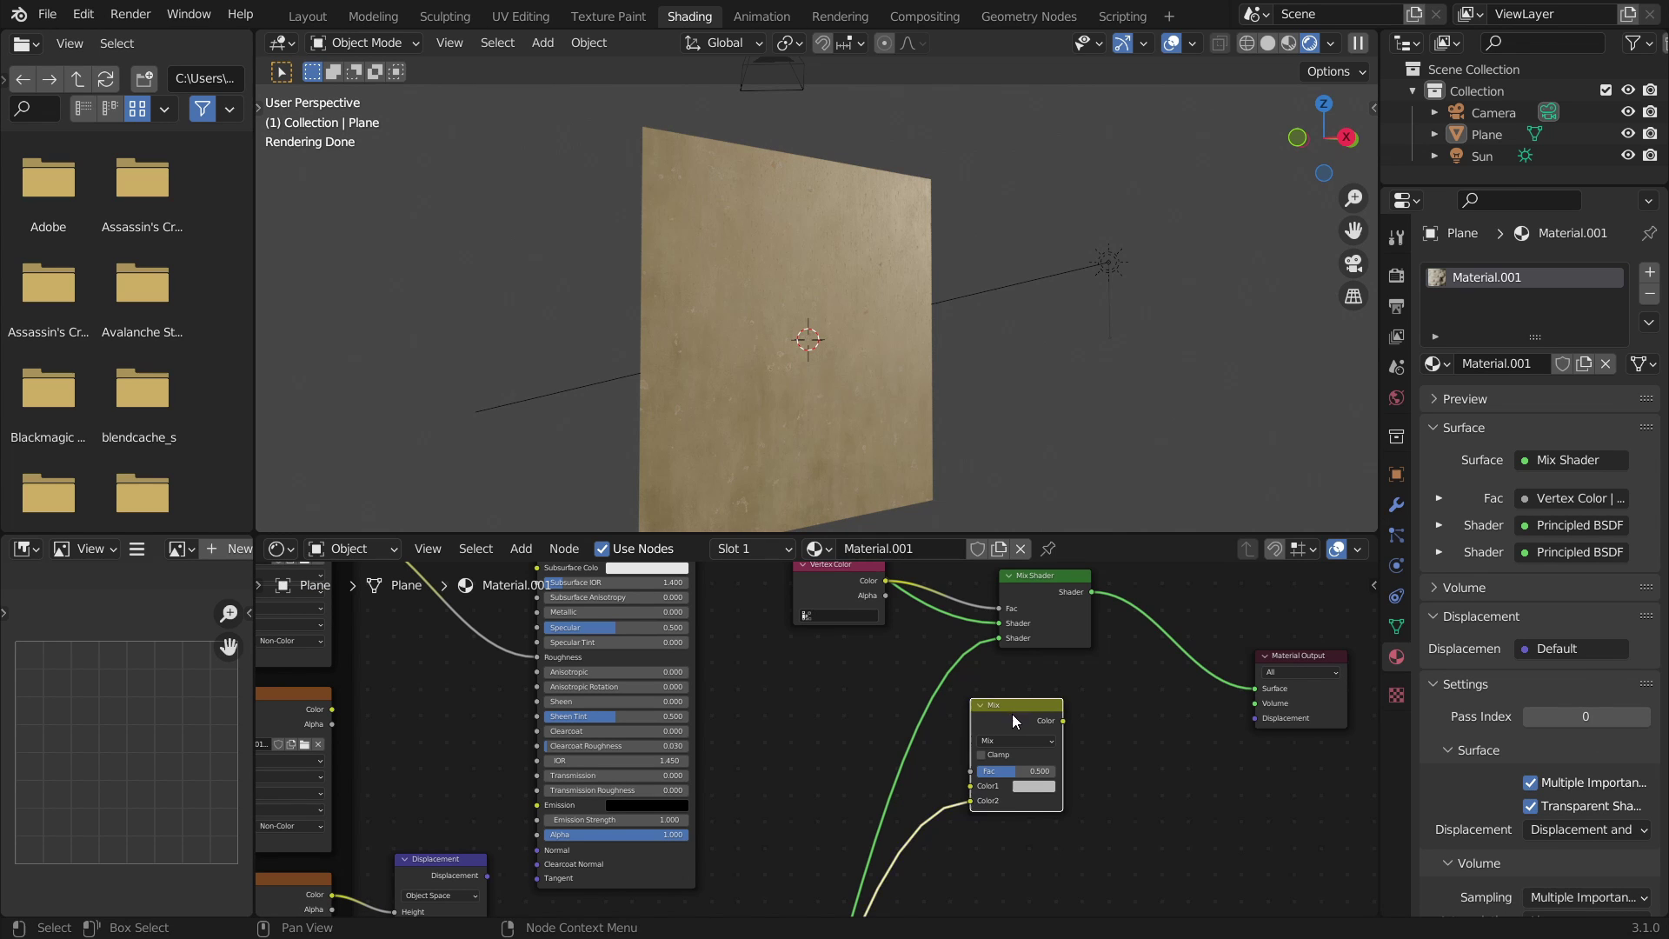
Move the Mix and Vertex Color nodes aside and orbit to look down on the plane
left_click_drag(1011, 713, 1078, 735)
scroll(799, 726, "down", 1)
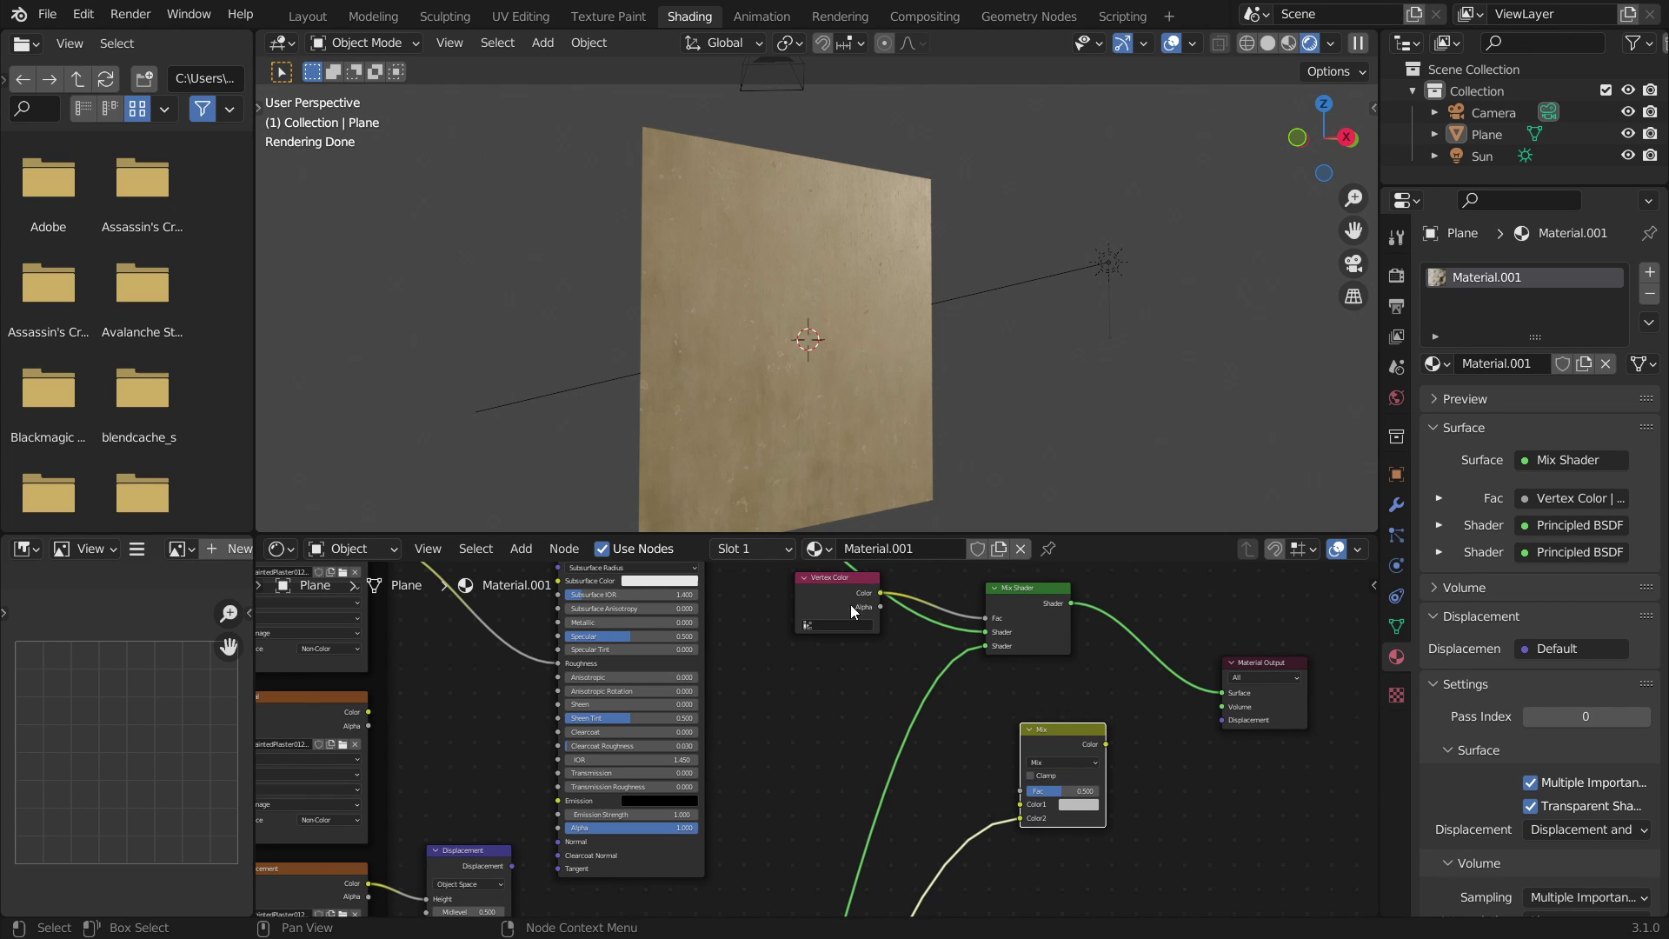
left_click_drag(848, 590, 915, 532)
scroll(852, 428, "up", 3)
middle_click_drag(852, 428, 983, 521)
scroll(790, 417, "up", 2)
scroll(811, 416, "down", 5)
scroll(869, 409, "down", 3)
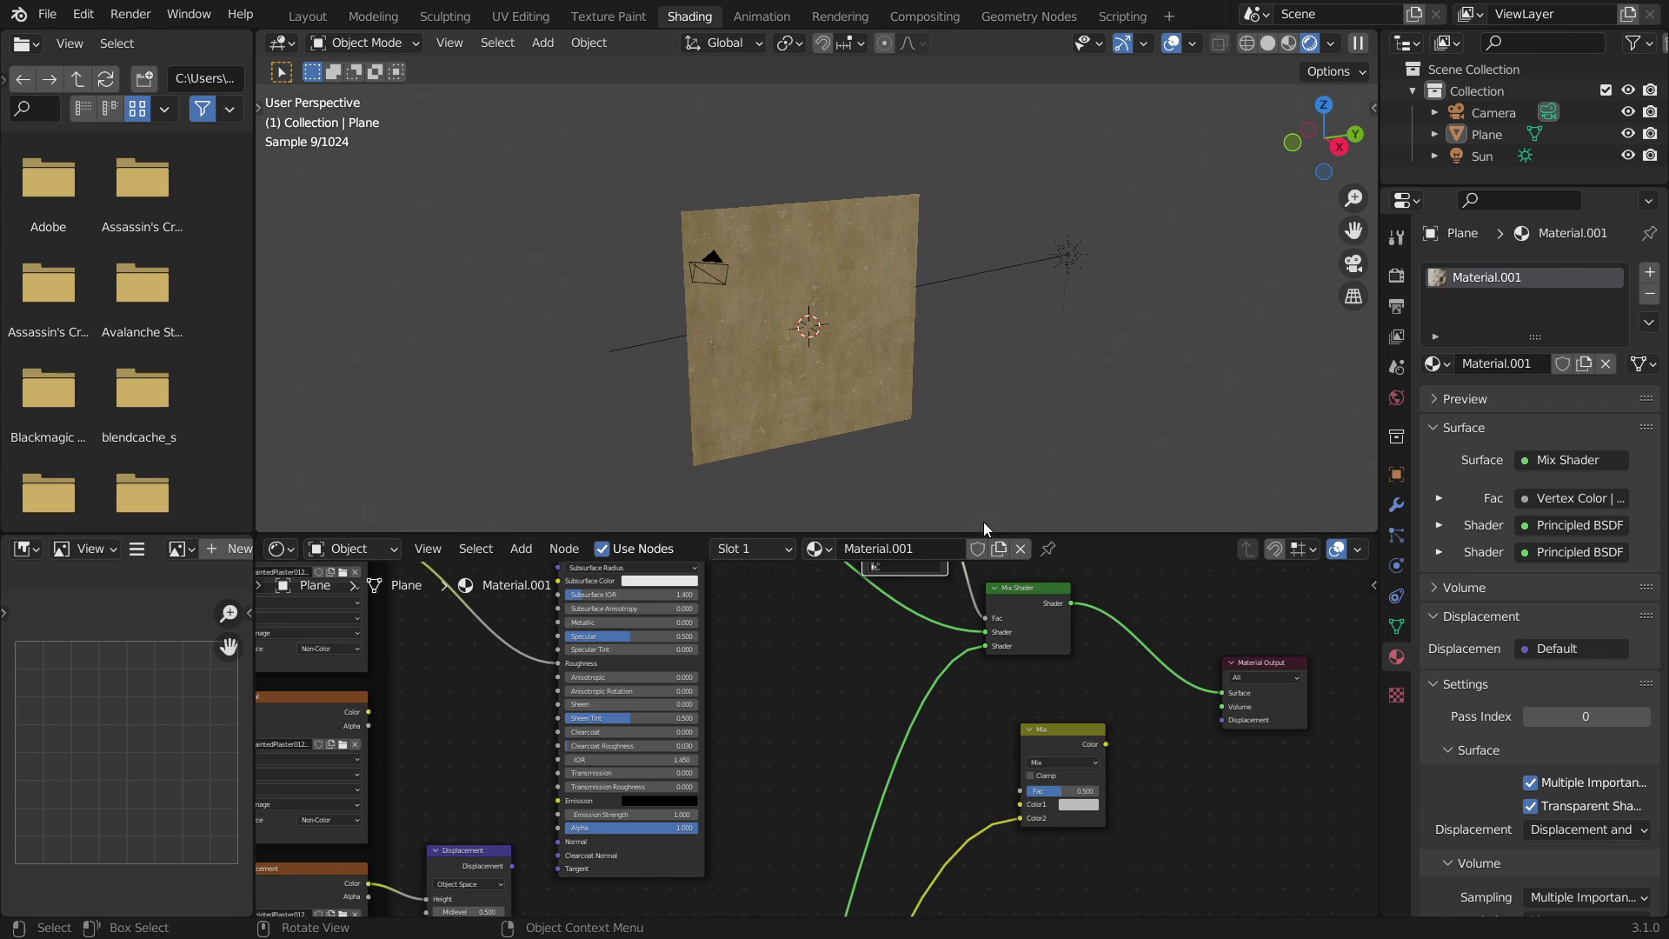
scroll(1037, 772, "up", 1)
Feed the Mix node into Material Output Displacement and the Displacement node into Color1
middle_click_drag(952, 711, 888, 764)
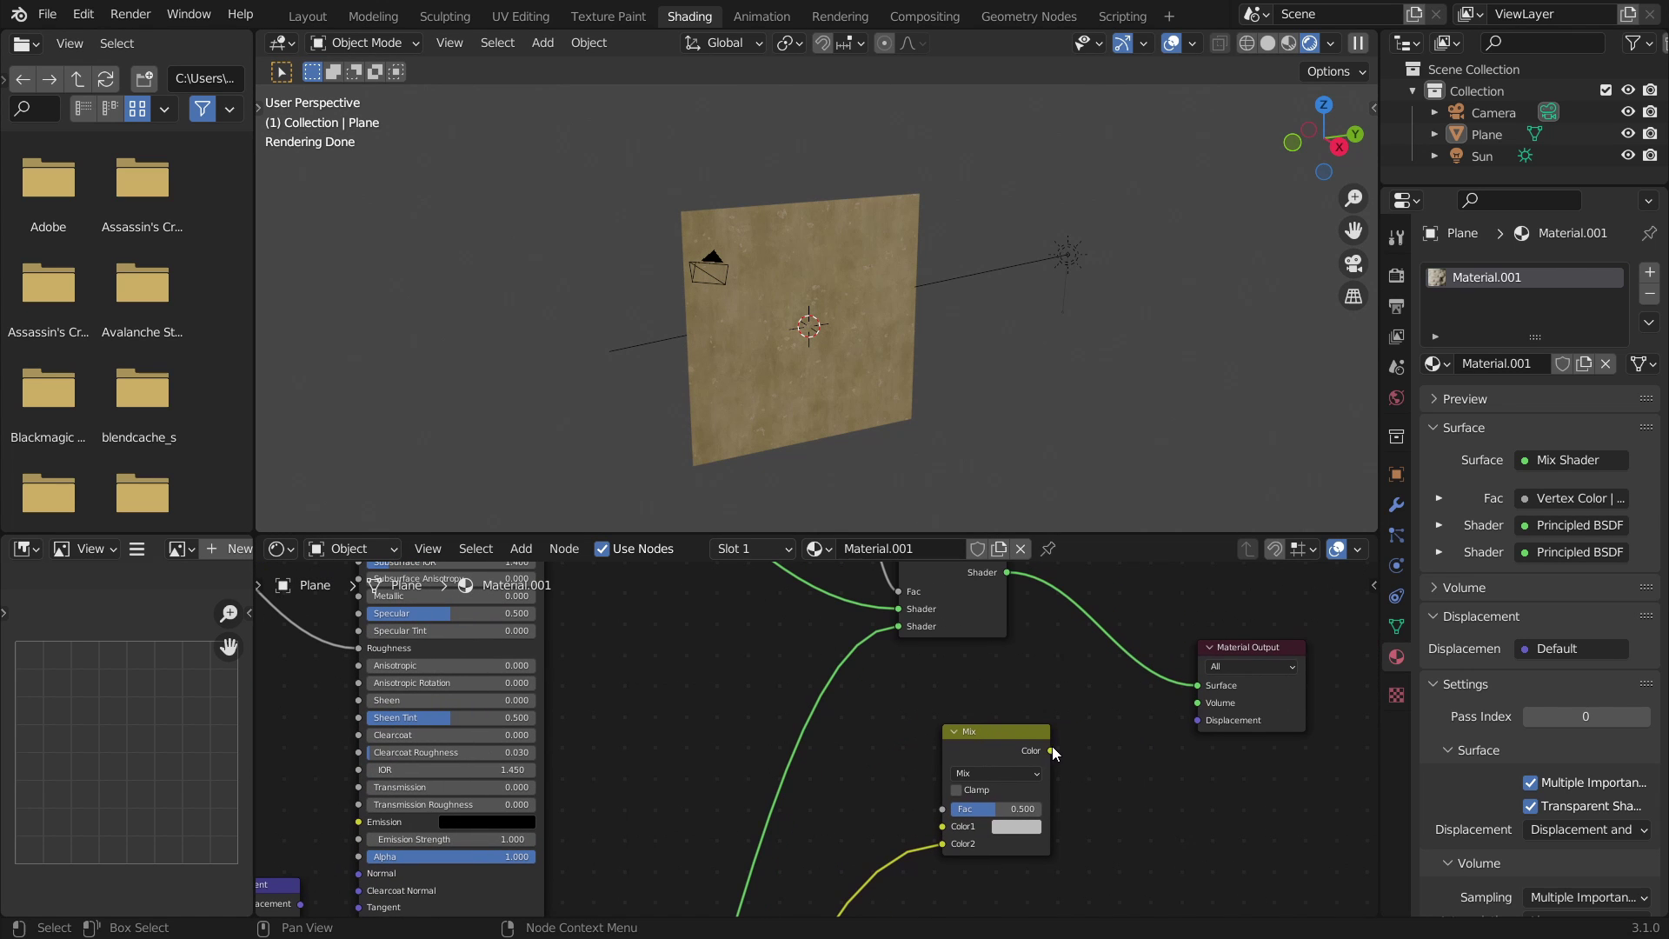
left_click_drag(1051, 750, 1196, 723)
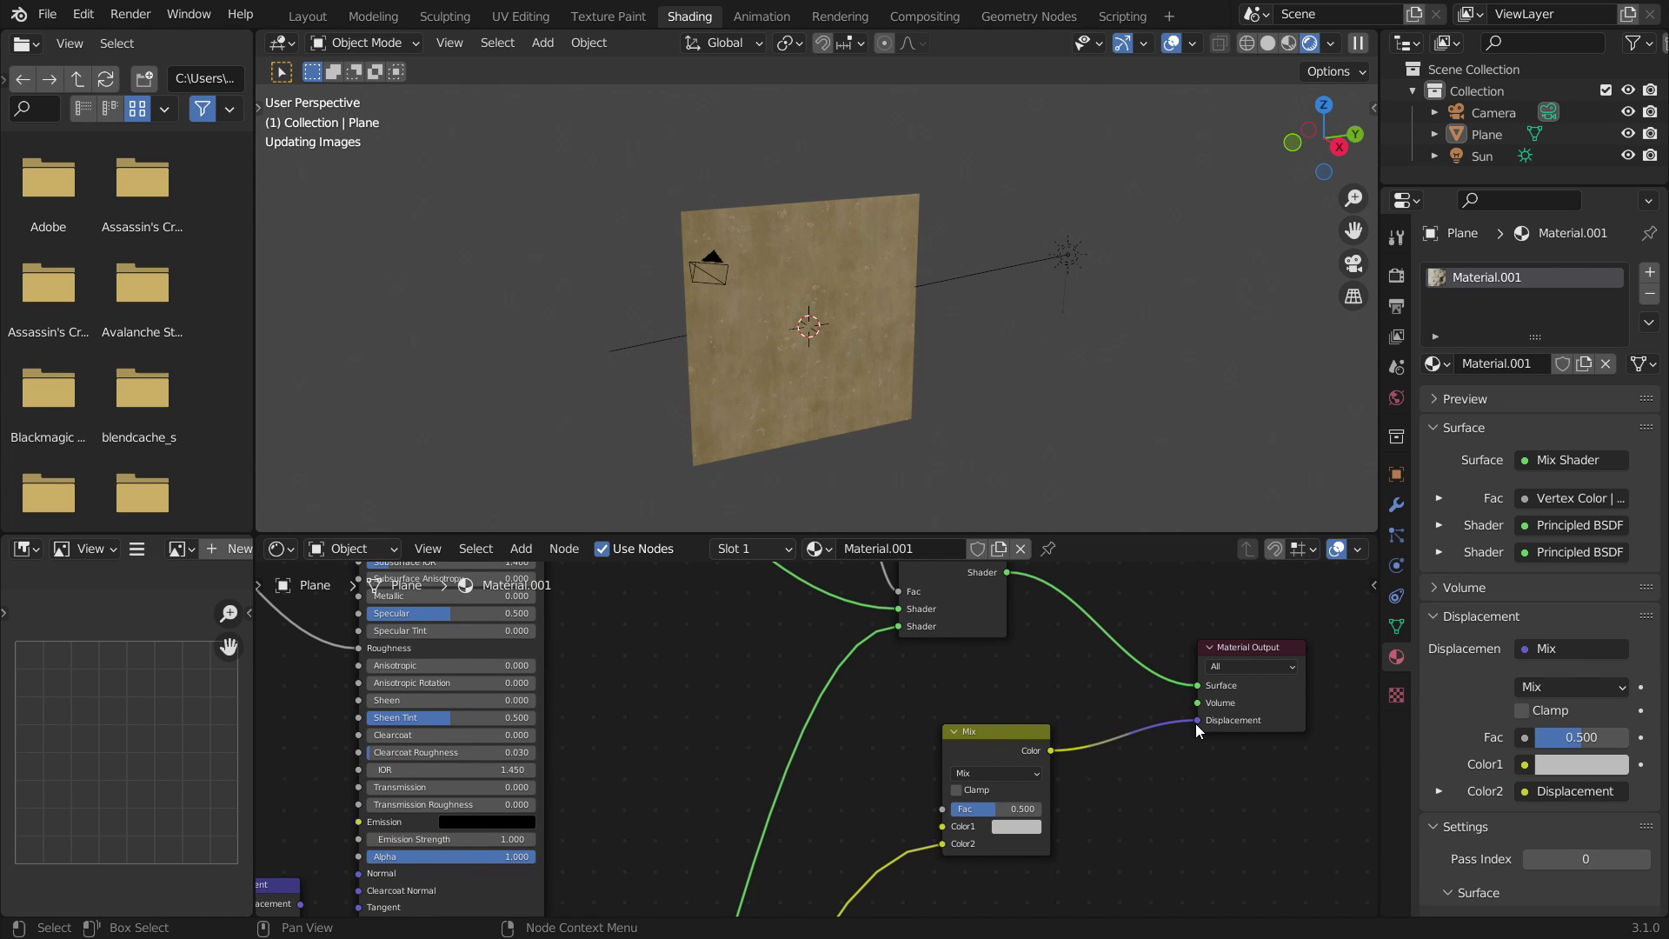
scroll(694, 730, "down", 3)
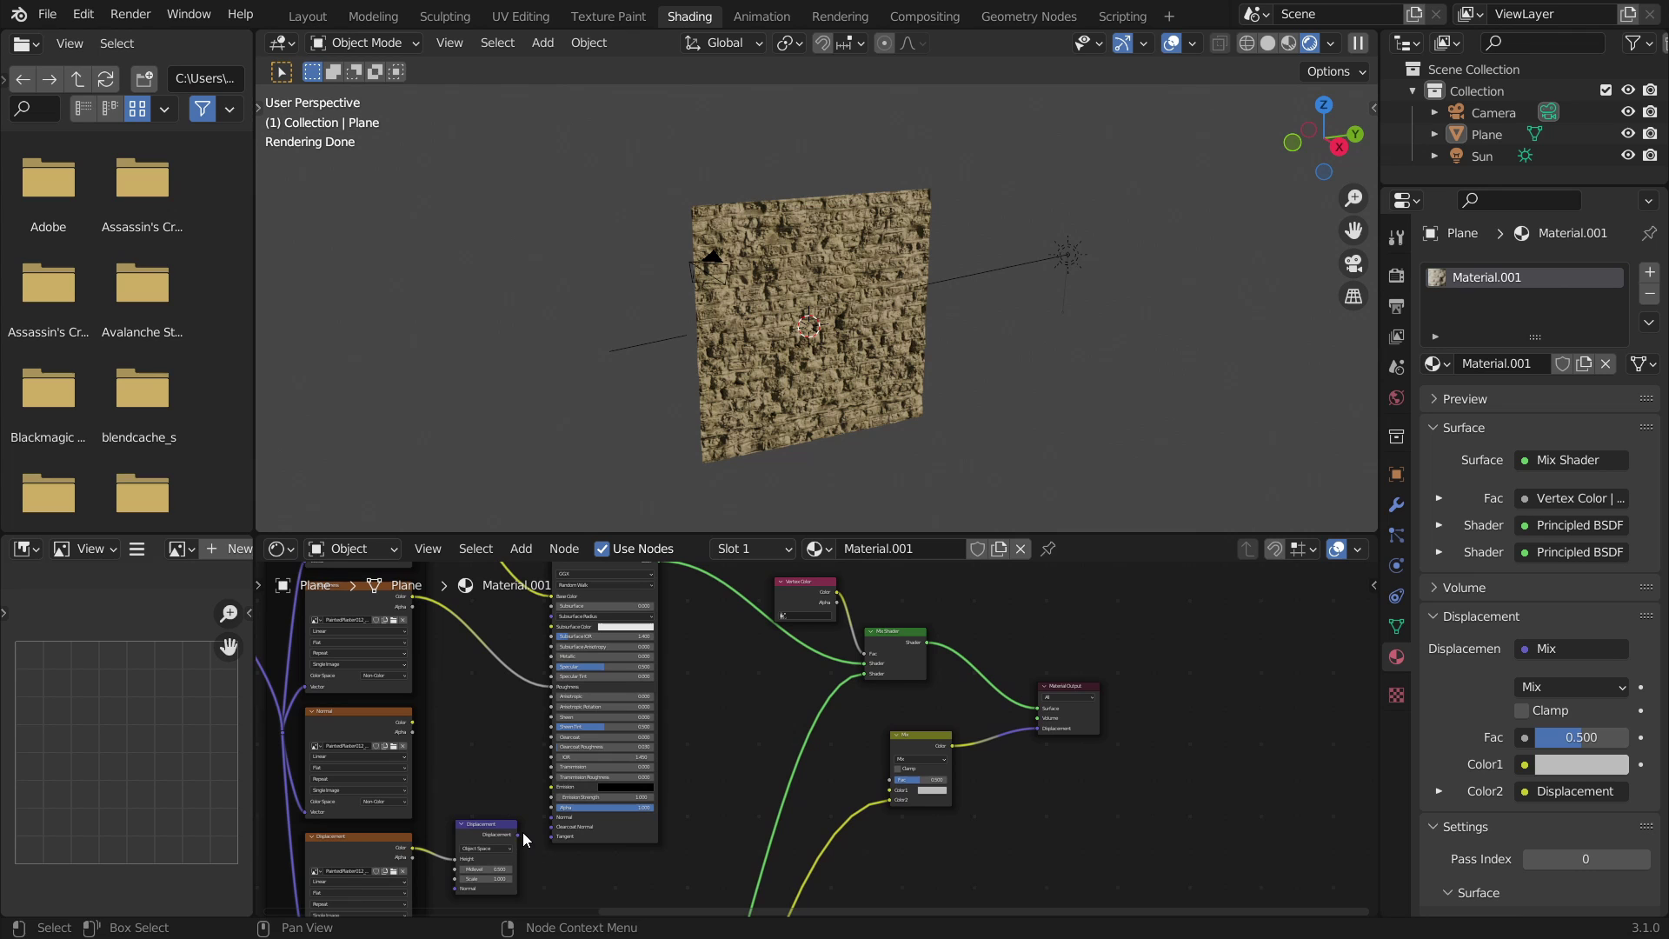
left_click_drag(519, 834, 765, 691)
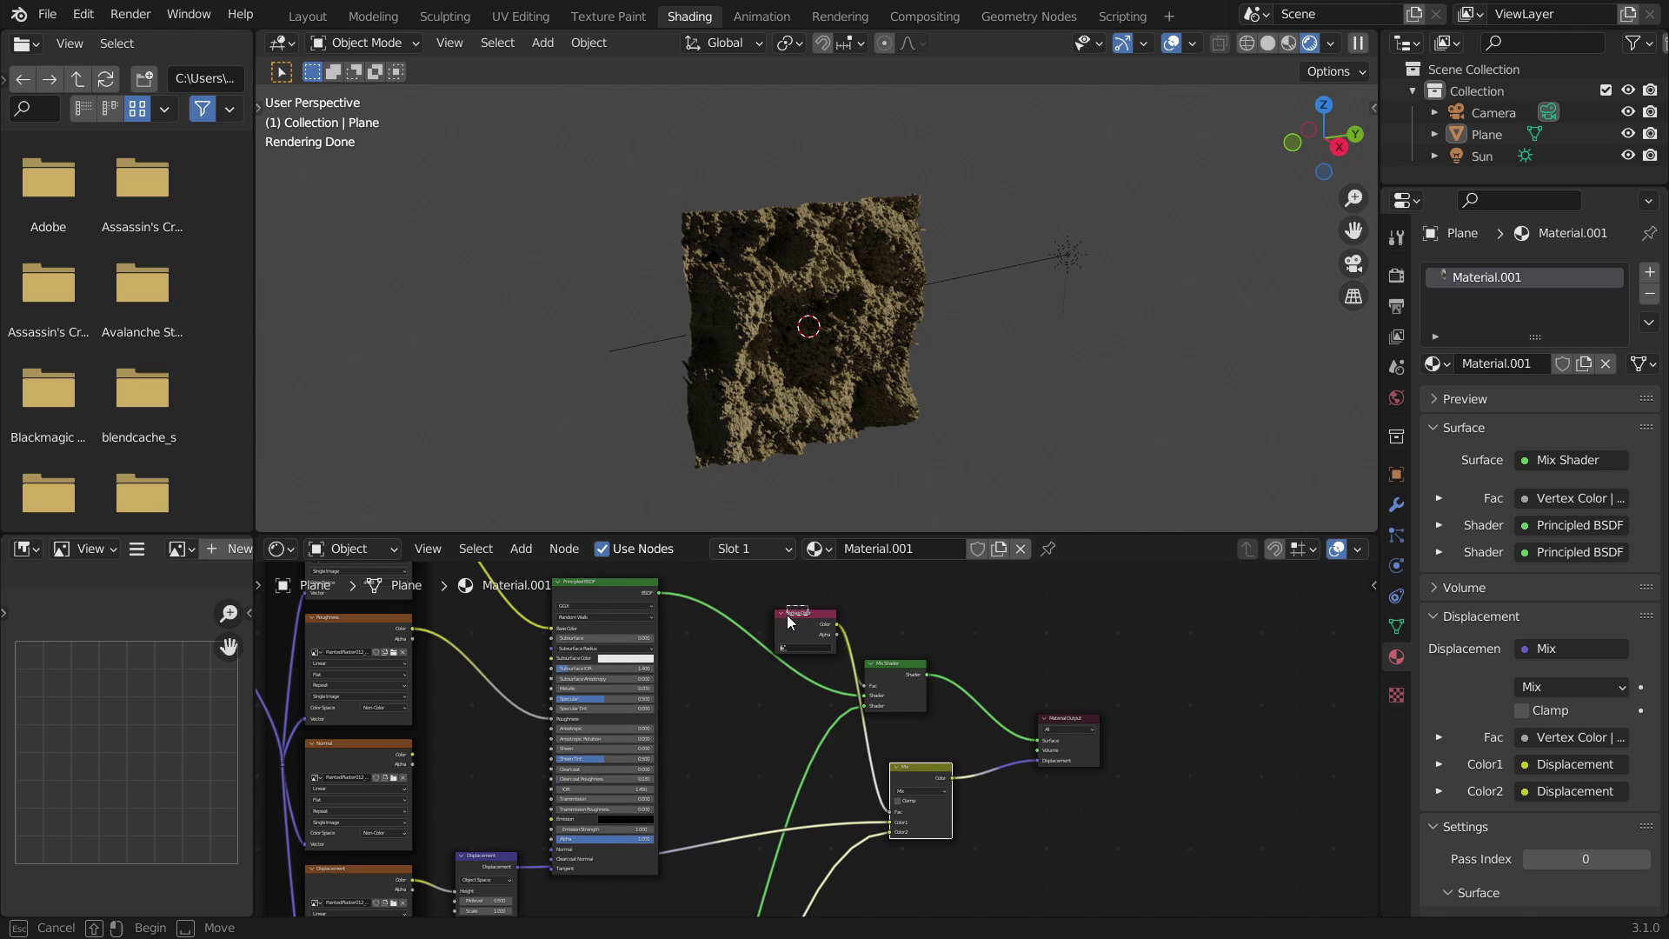
Move the Vertex Color node down-left between the Principled BSDF and Mix nodes, zooming the node editor
left_click_drag(788, 621, 721, 711)
scroll(717, 743, "down", 3)
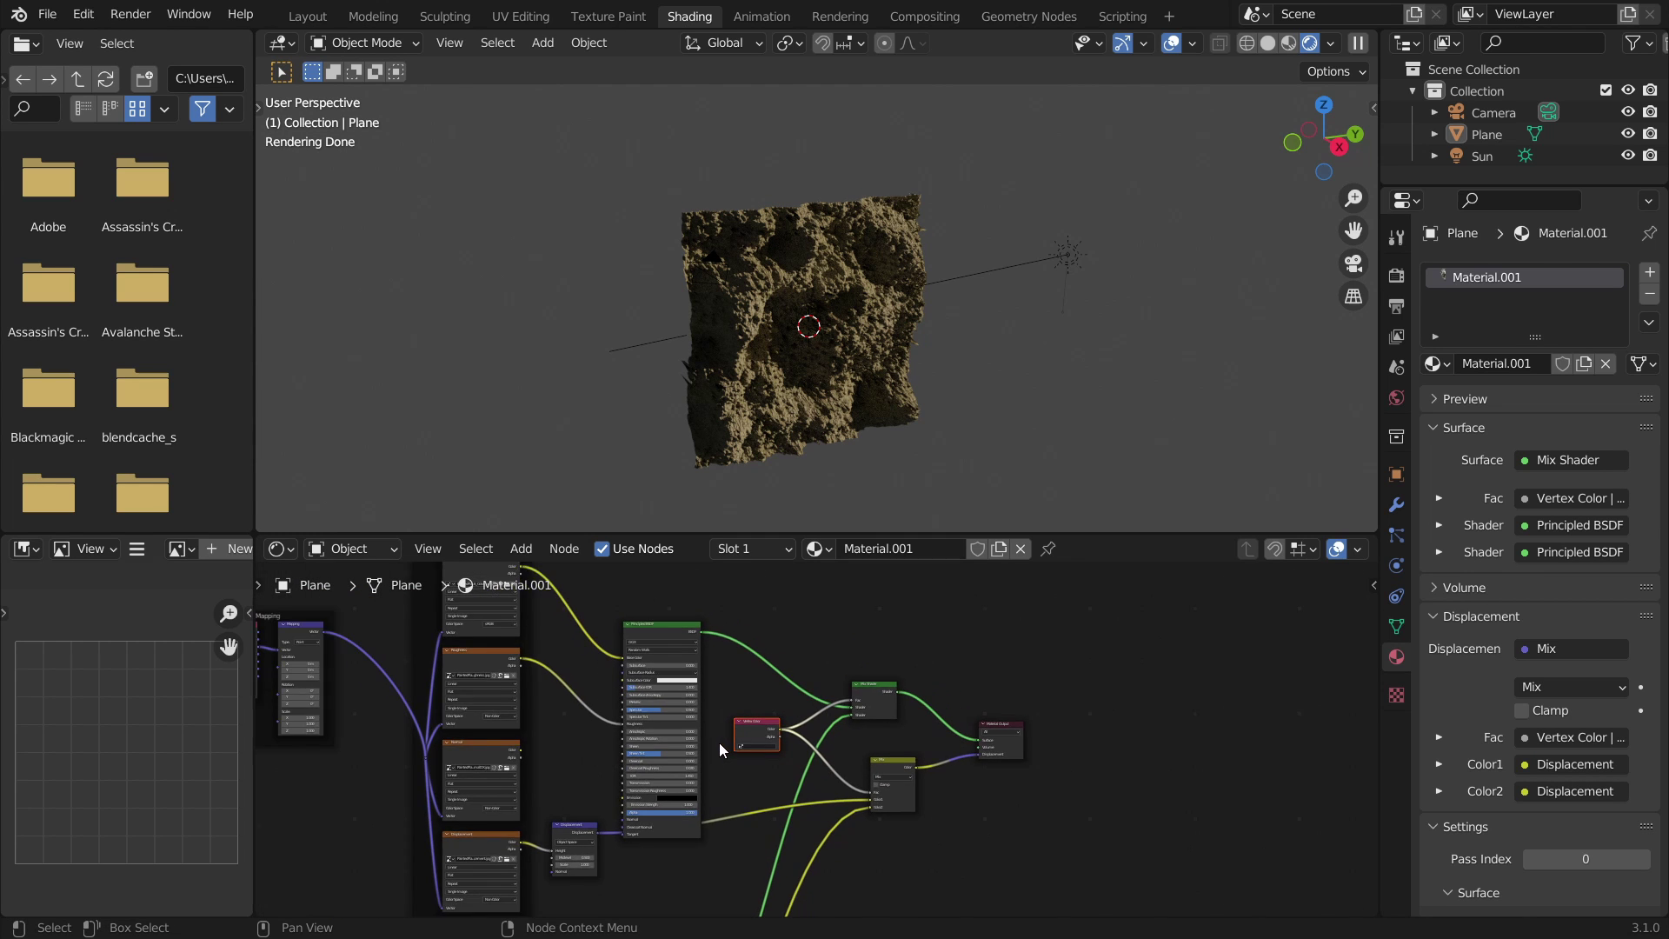
scroll(700, 751, "down", 2)
scroll(847, 801, "up", 5)
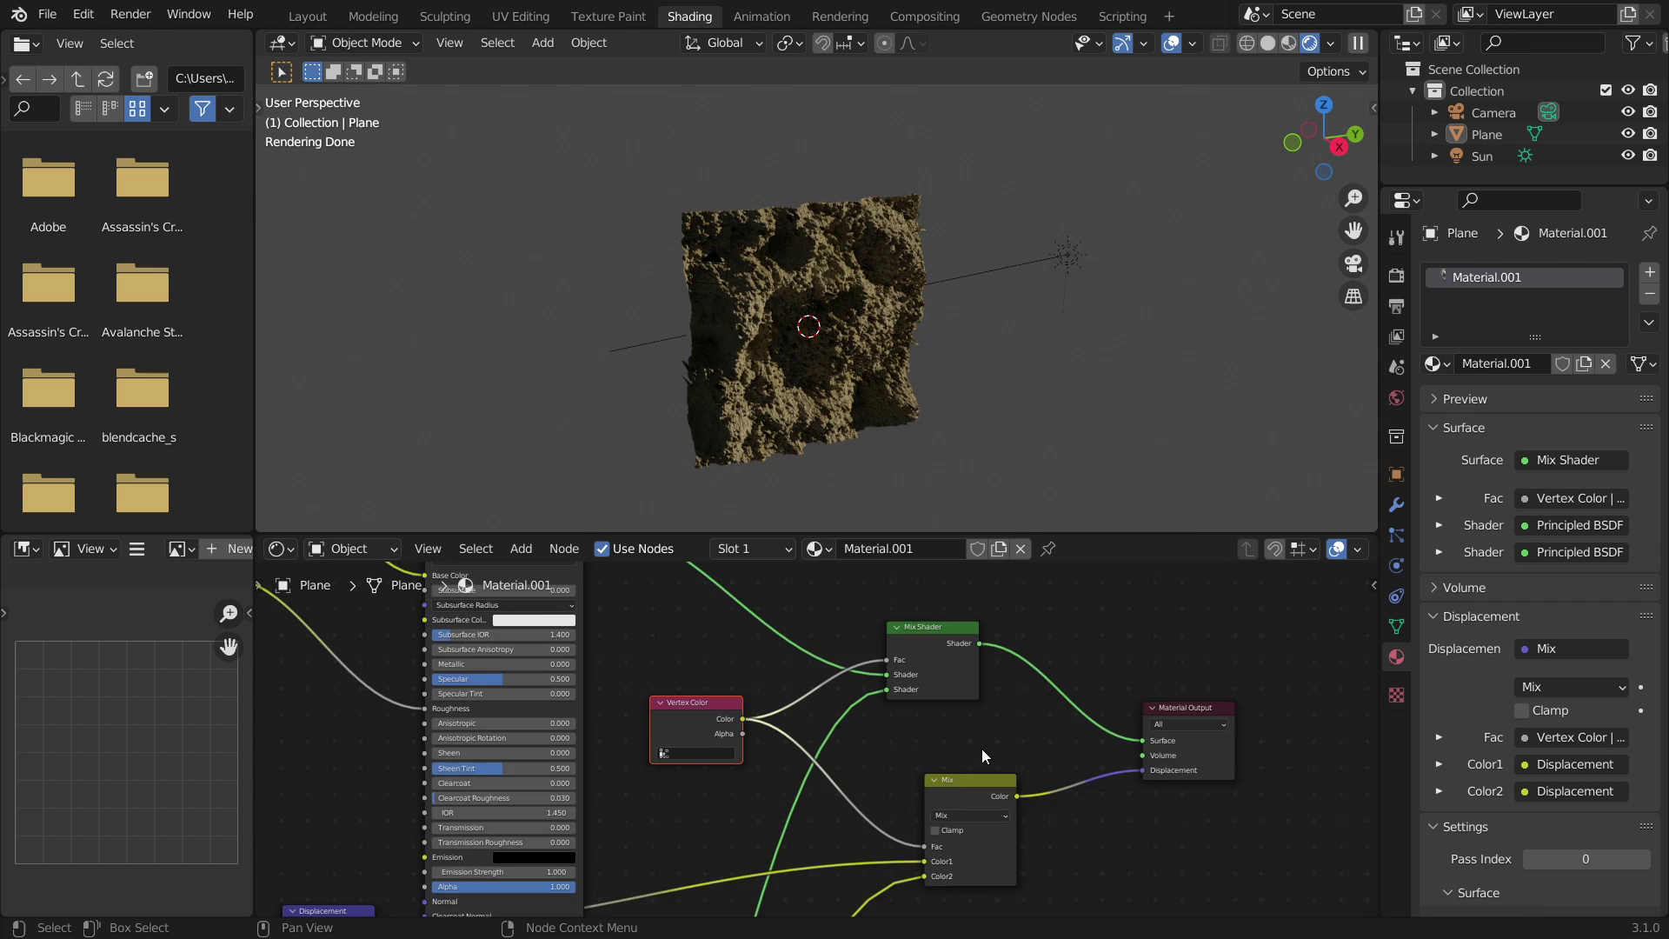
scroll(974, 768, "up", 3)
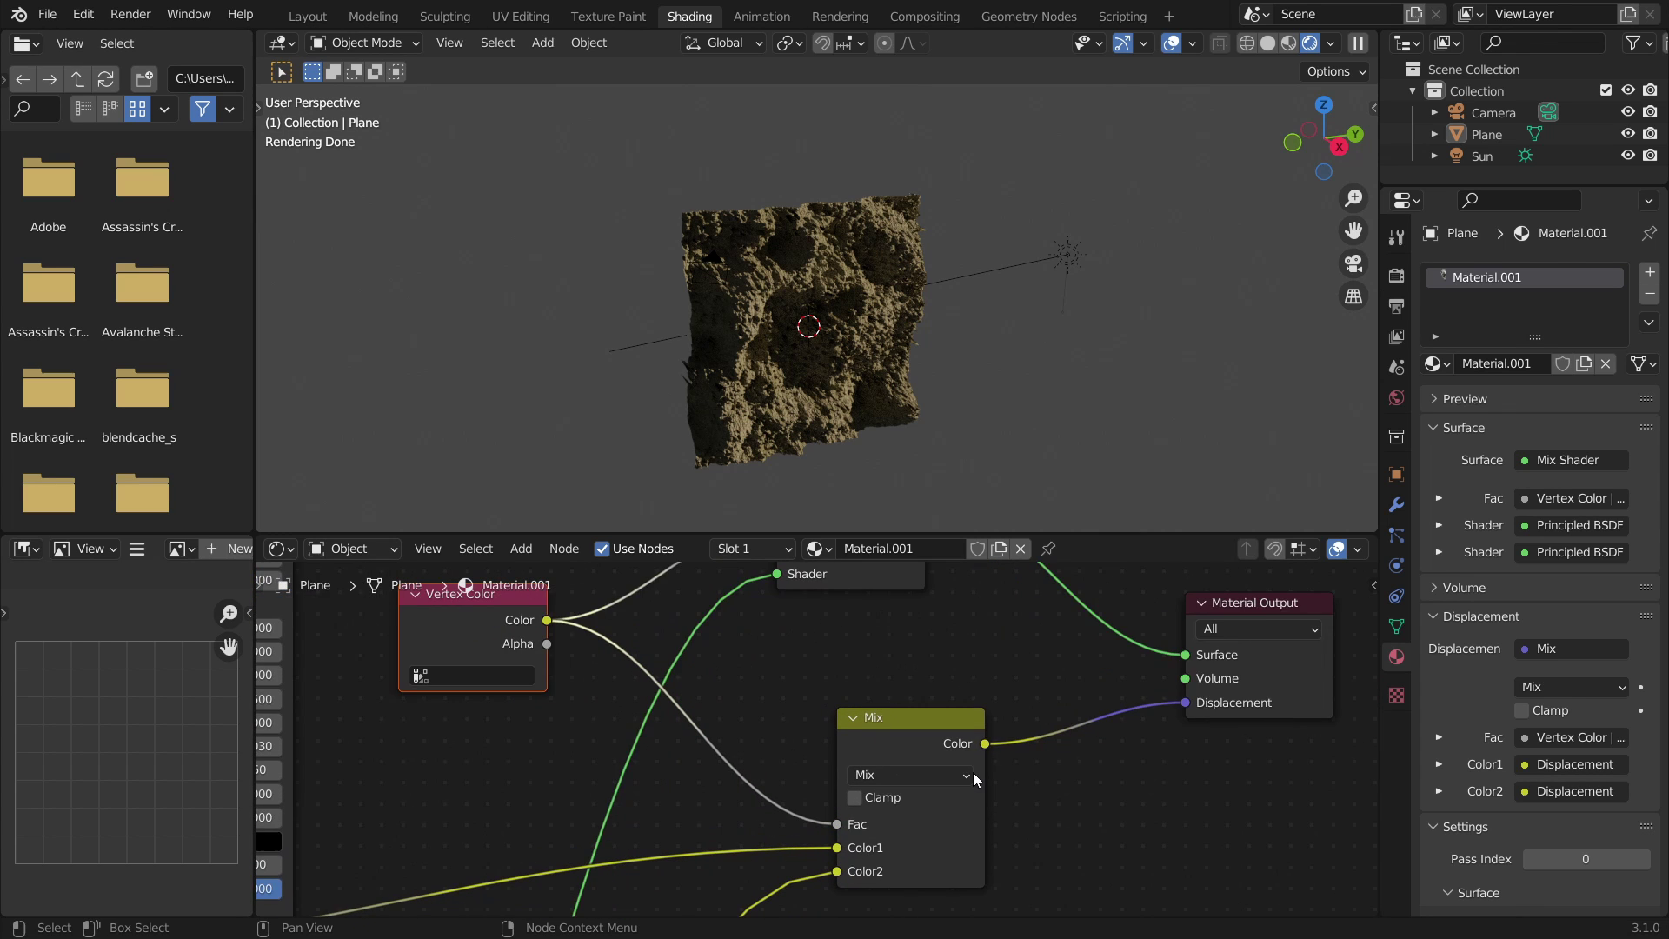
scroll(973, 772, "down", 1)
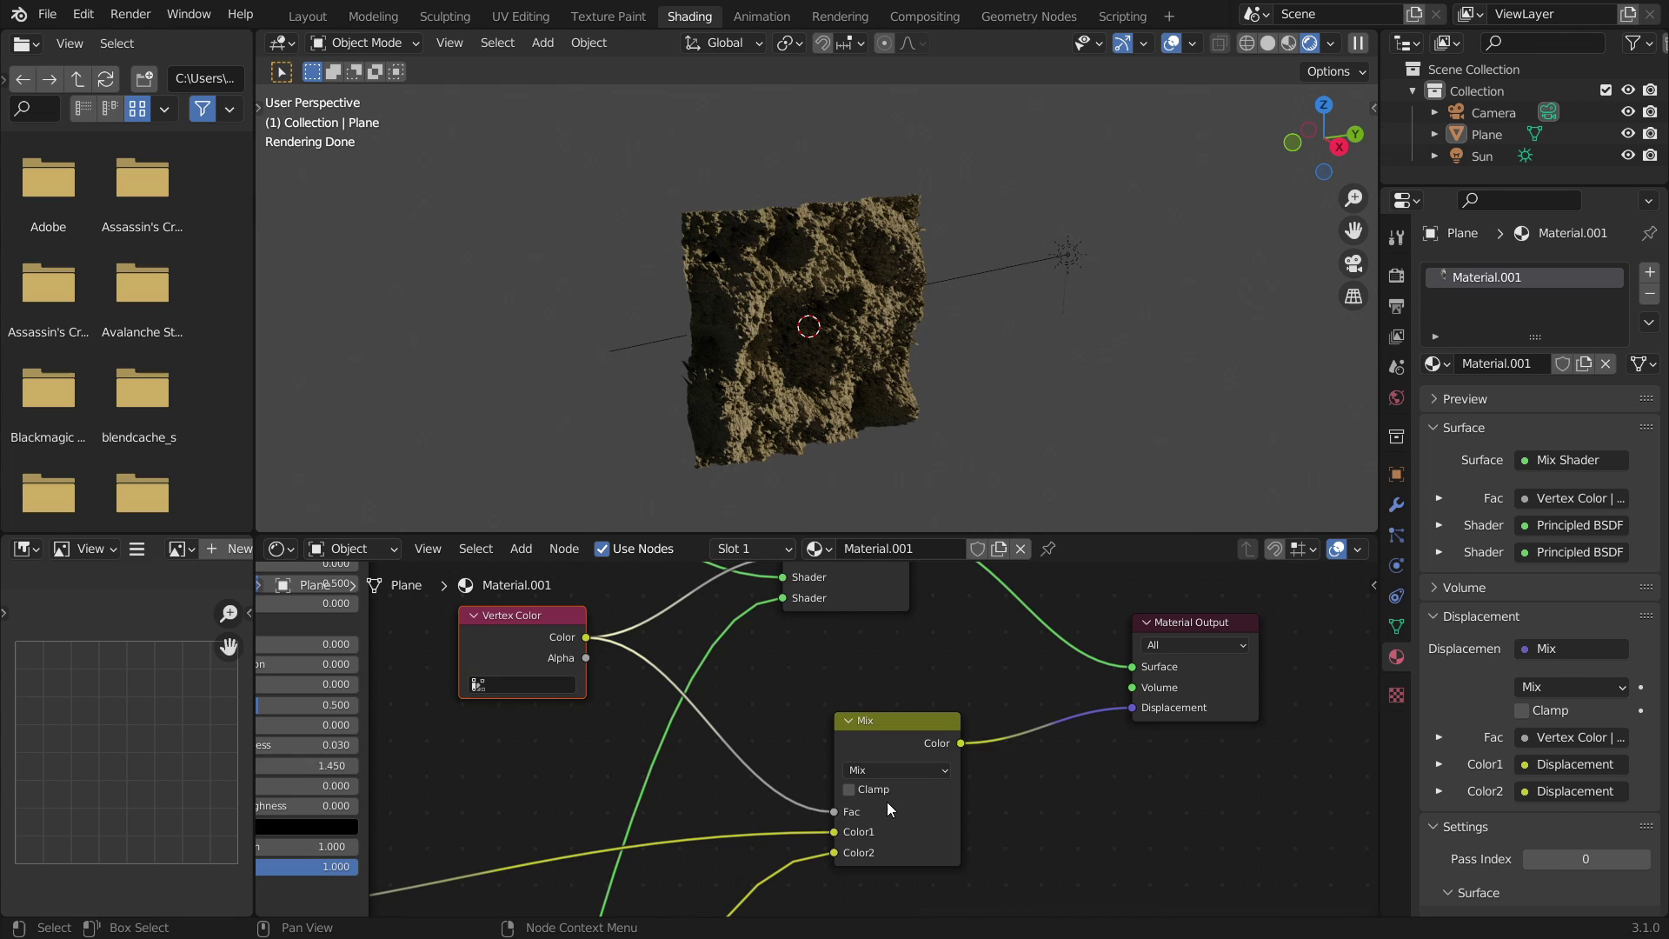
scroll(887, 809, "down", 1)
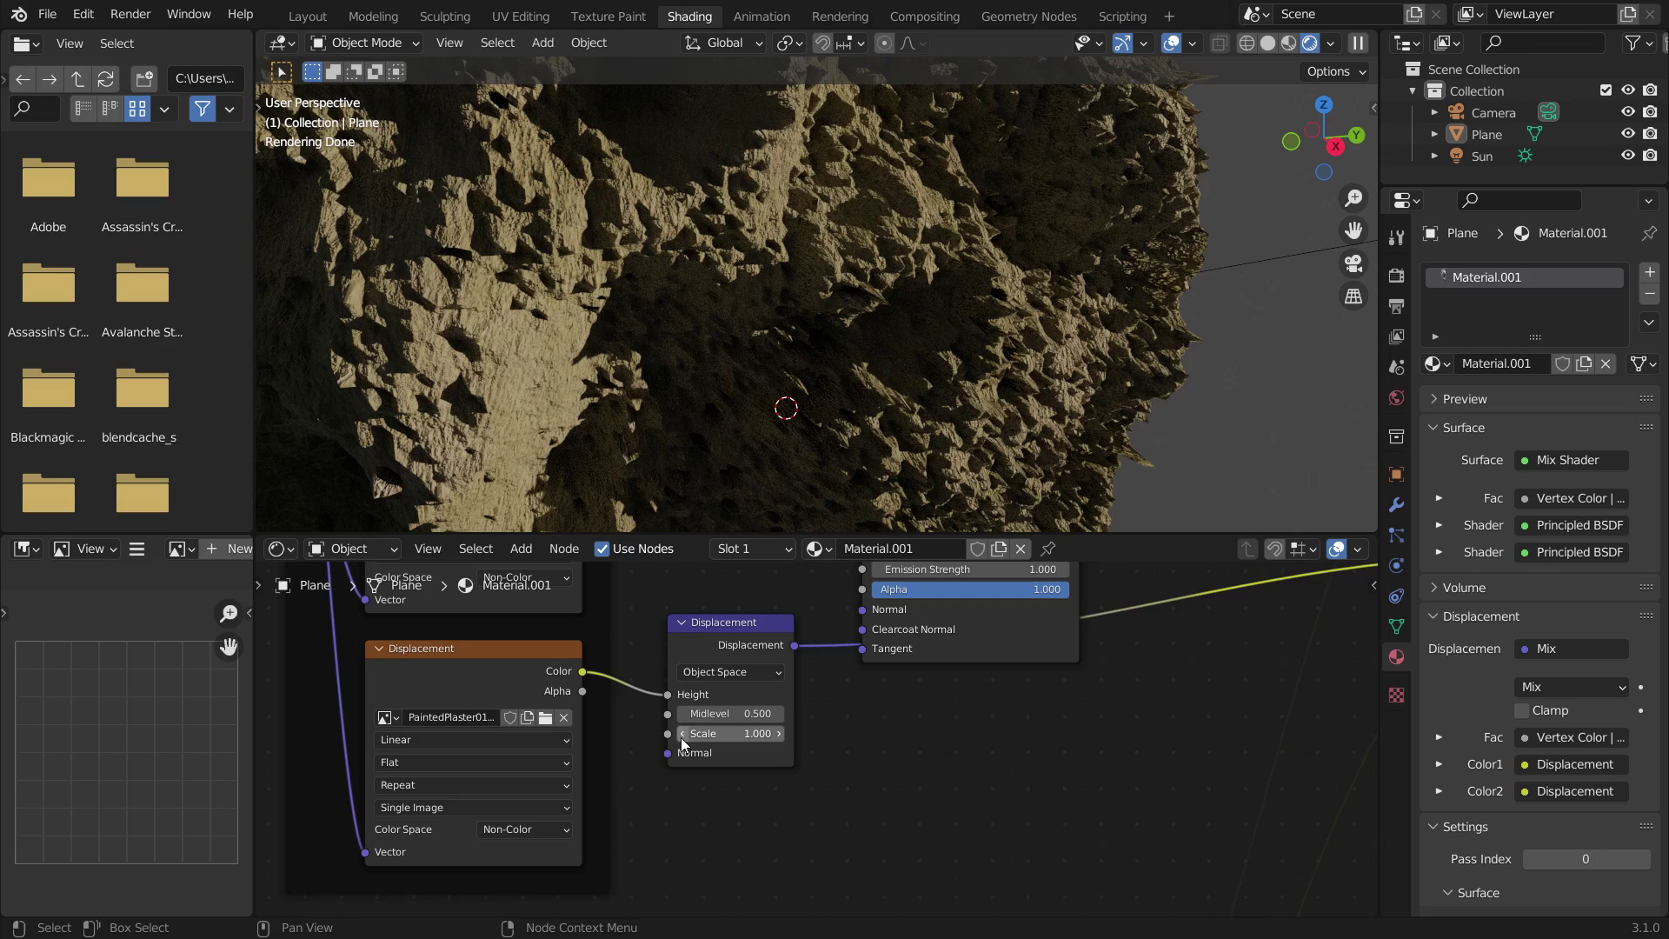
Step the plaster Displacement node's Scale down to 0.000 and orbit to view the whole plane
left_click(682, 736)
left_click(682, 735)
left_click(682, 735)
left_click(681, 736)
left_click(681, 736)
left_click(682, 735)
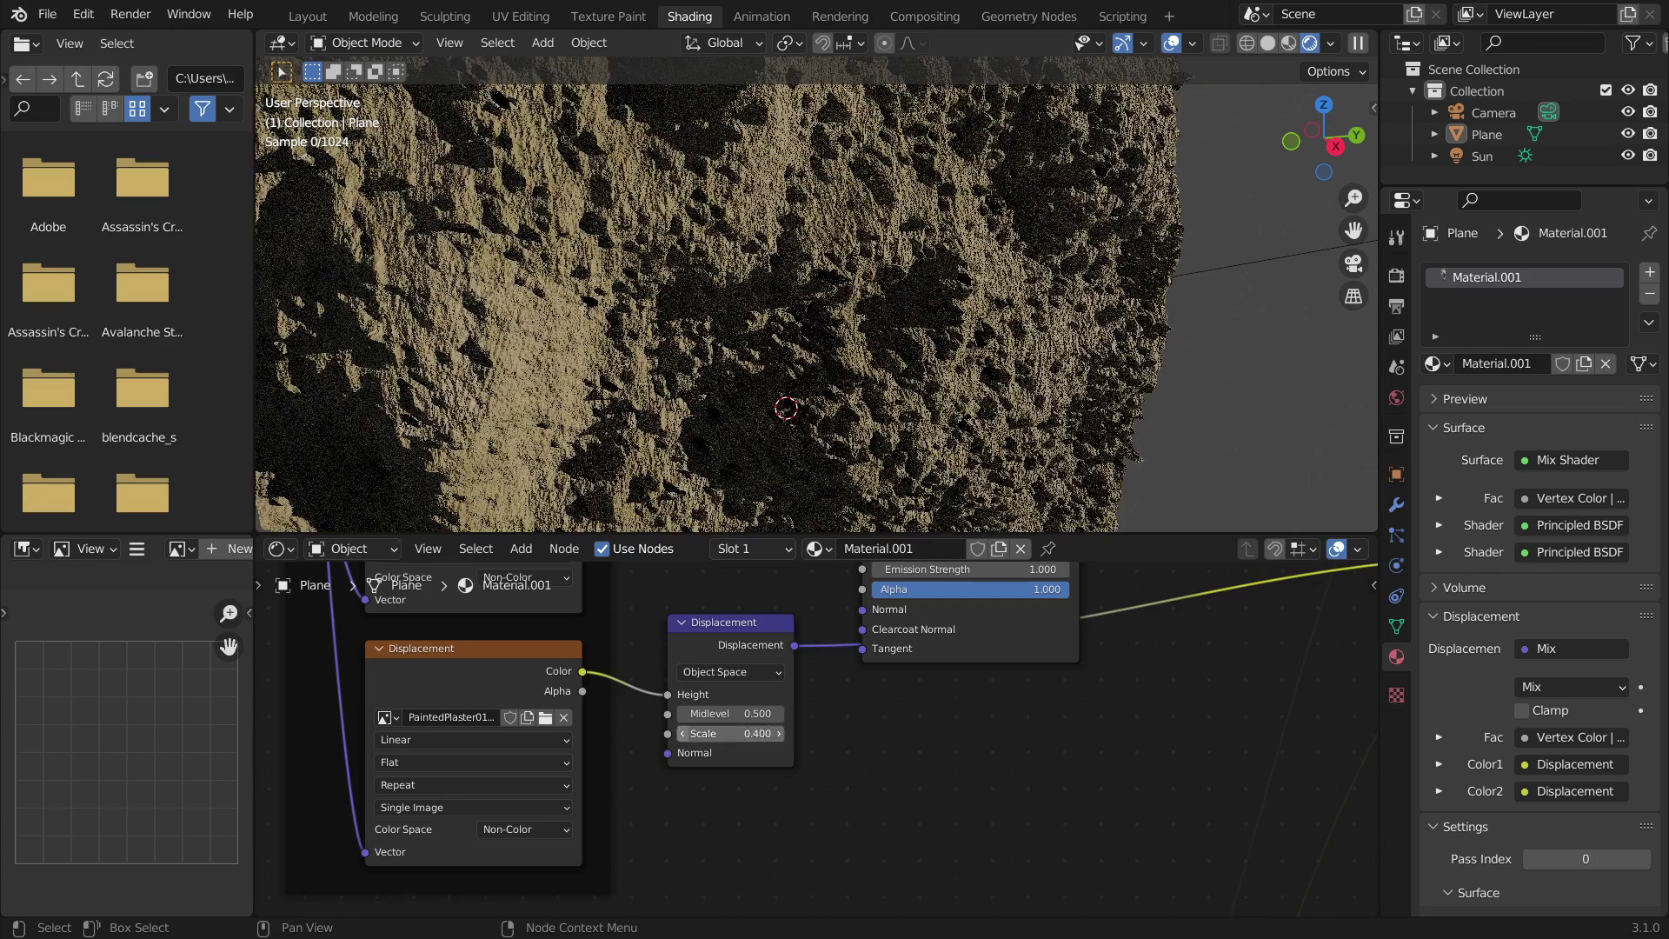
left_click(681, 735)
left_click(682, 735)
left_click(681, 736)
left_click(681, 736)
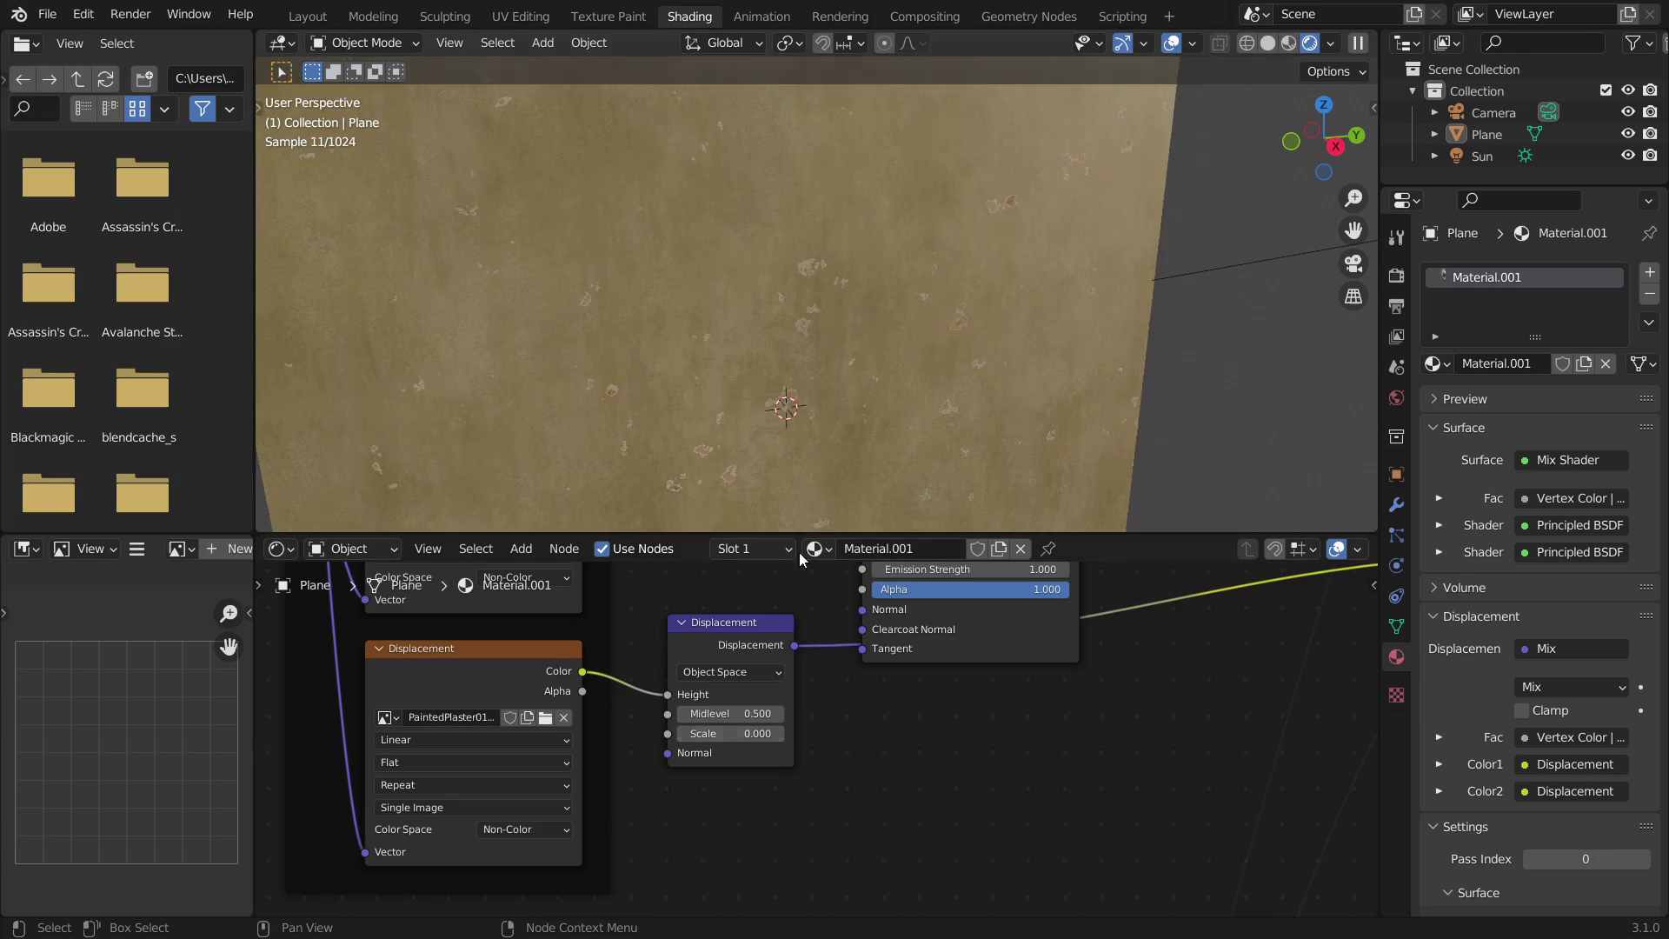
scroll(844, 398, "down", 3)
middle_click_drag(843, 398, 869, 323)
scroll(869, 721, "down", 3)
scroll(862, 325, "down", 2)
Switch the plane from Object Mode into Vertex Paint mode
middle_click_drag(993, 769, 785, 881)
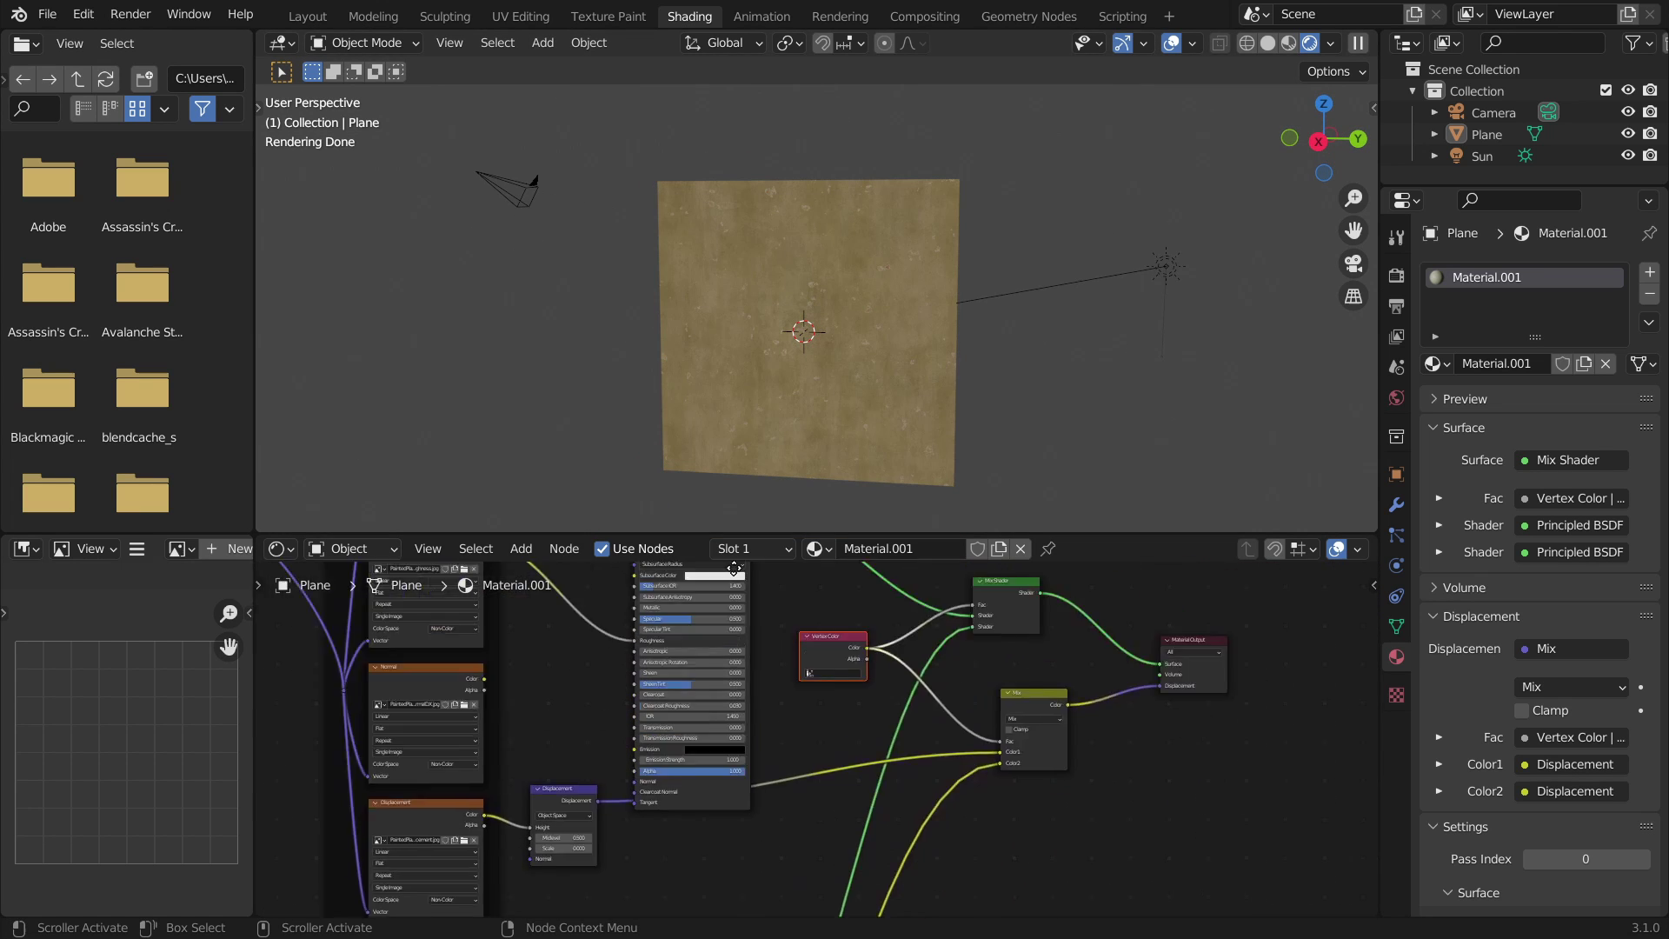
middle_click_drag(734, 568, 647, 608)
middle_click_drag(811, 358, 784, 264)
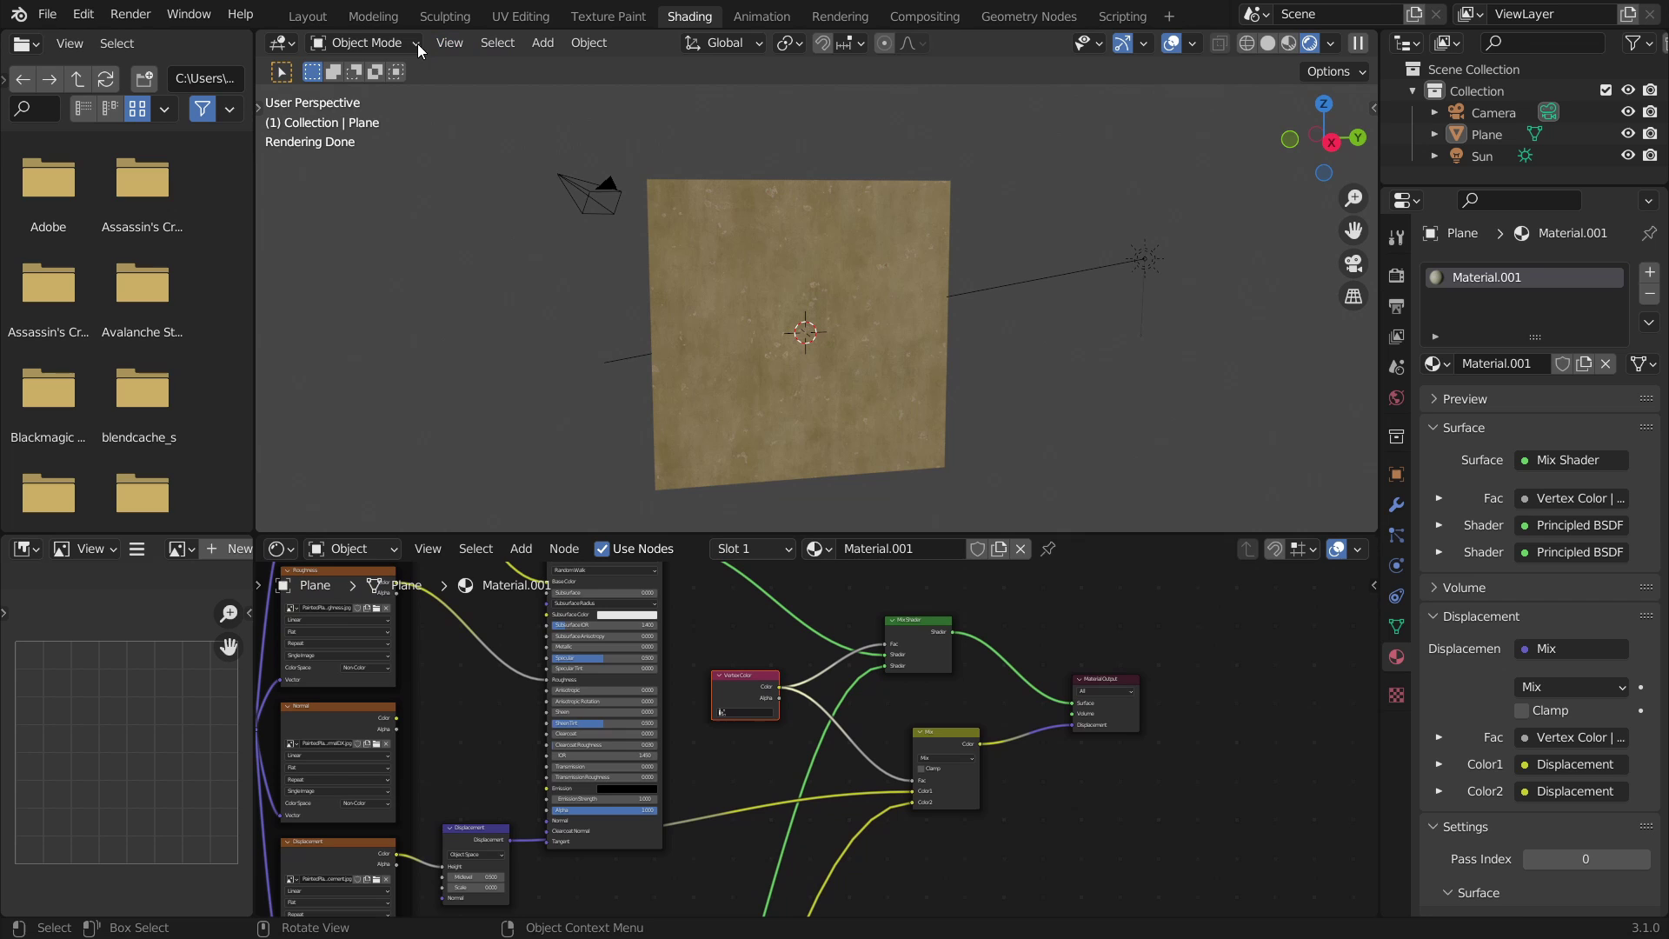
left_click(360, 40)
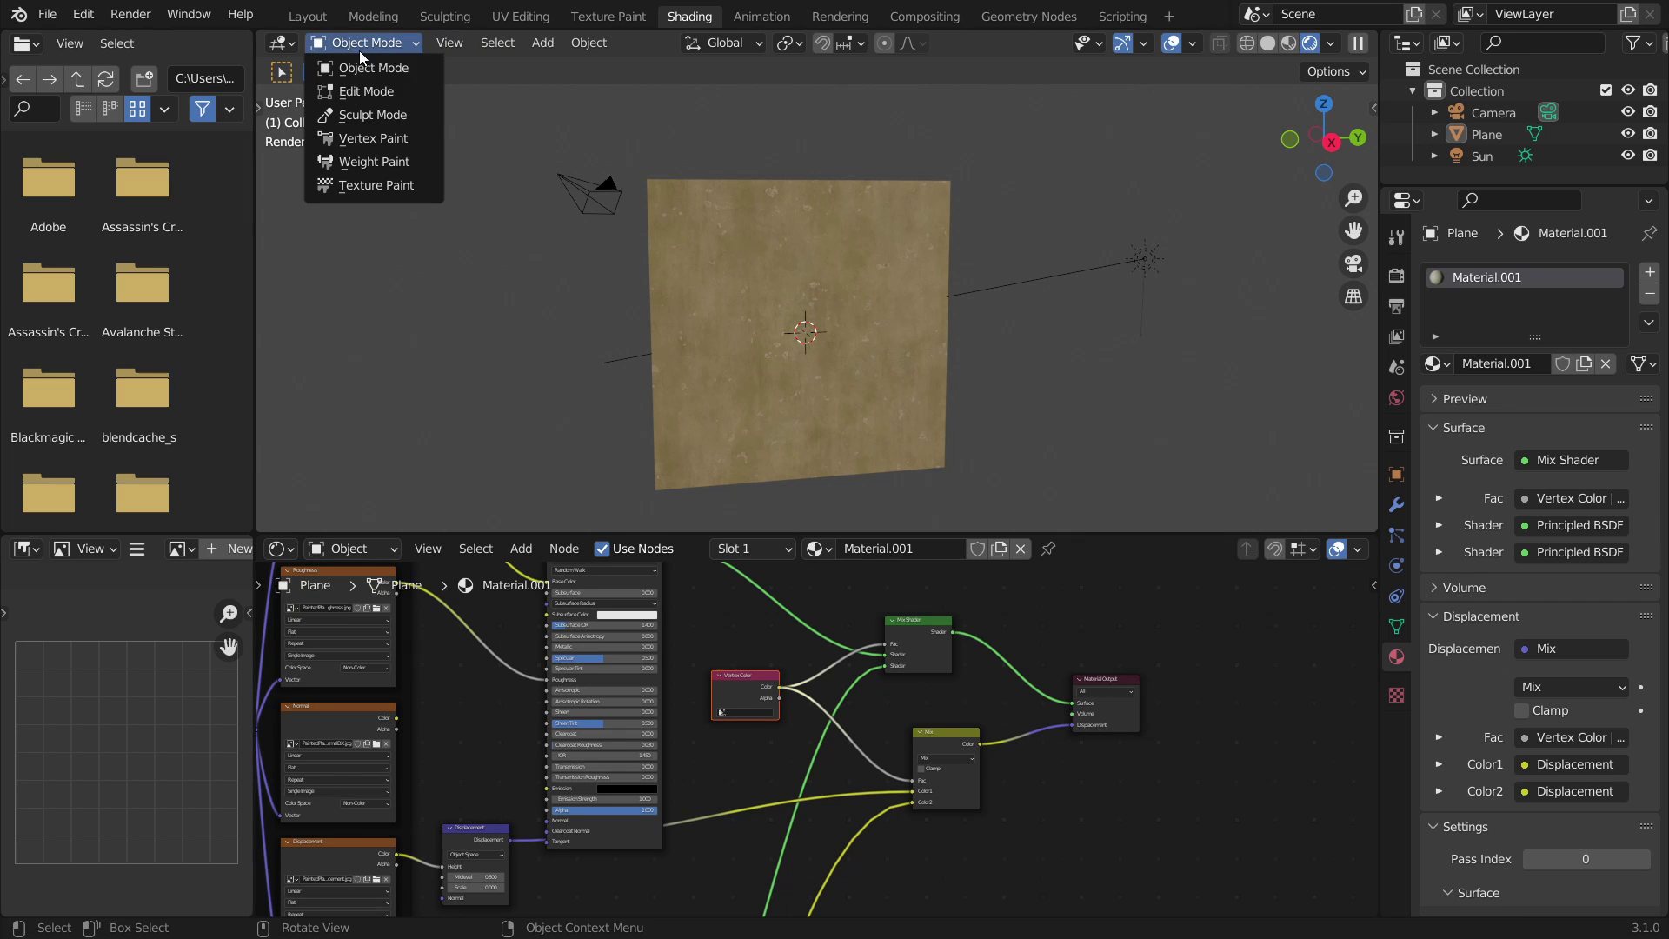
left_click(351, 146)
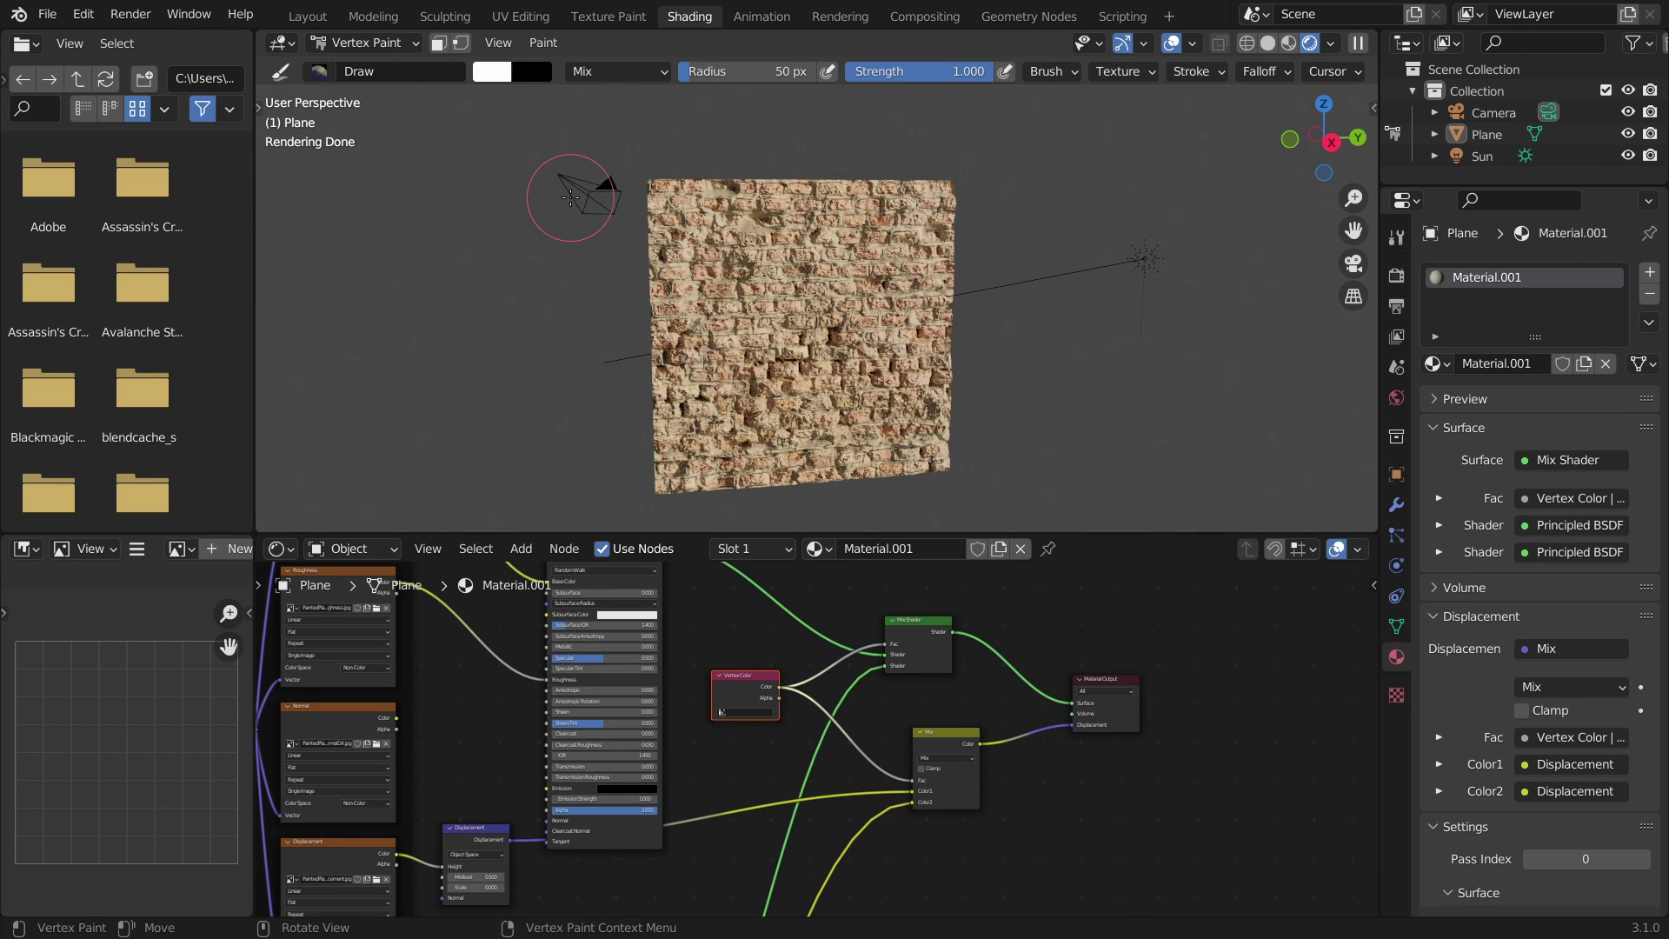
Return the plane to Object Mode and set the viewport to Solid shading
scroll(572, 197, "down", 2)
left_click(354, 44)
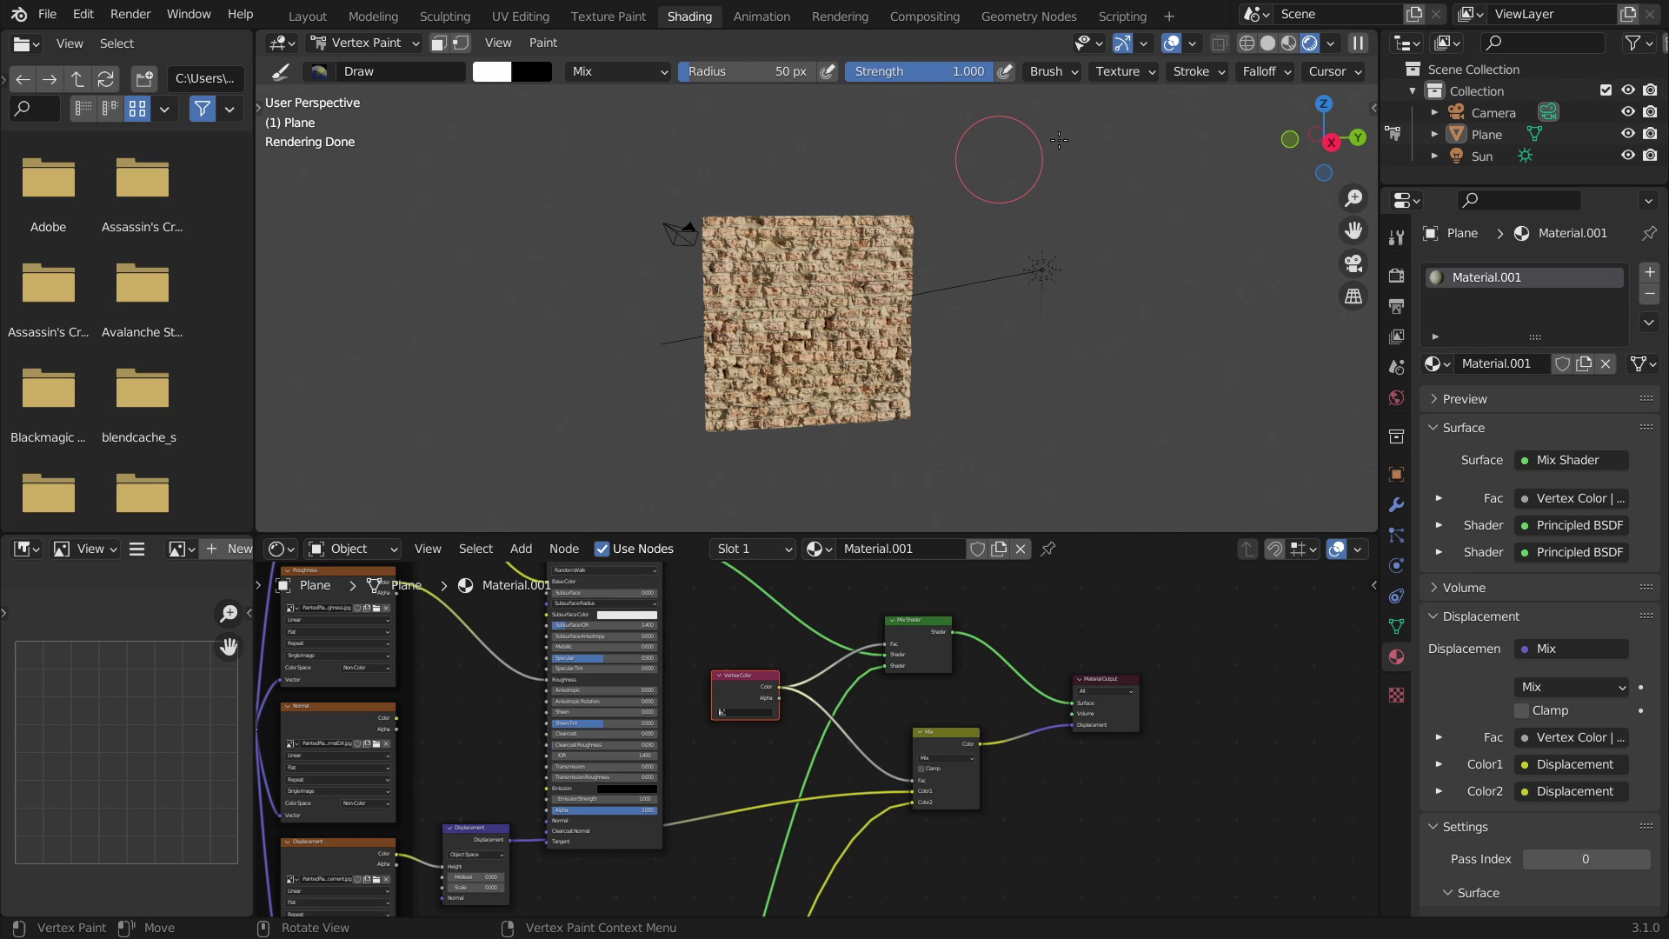
left_click(365, 42)
left_click(348, 73)
scroll(826, 95, "up", 5)
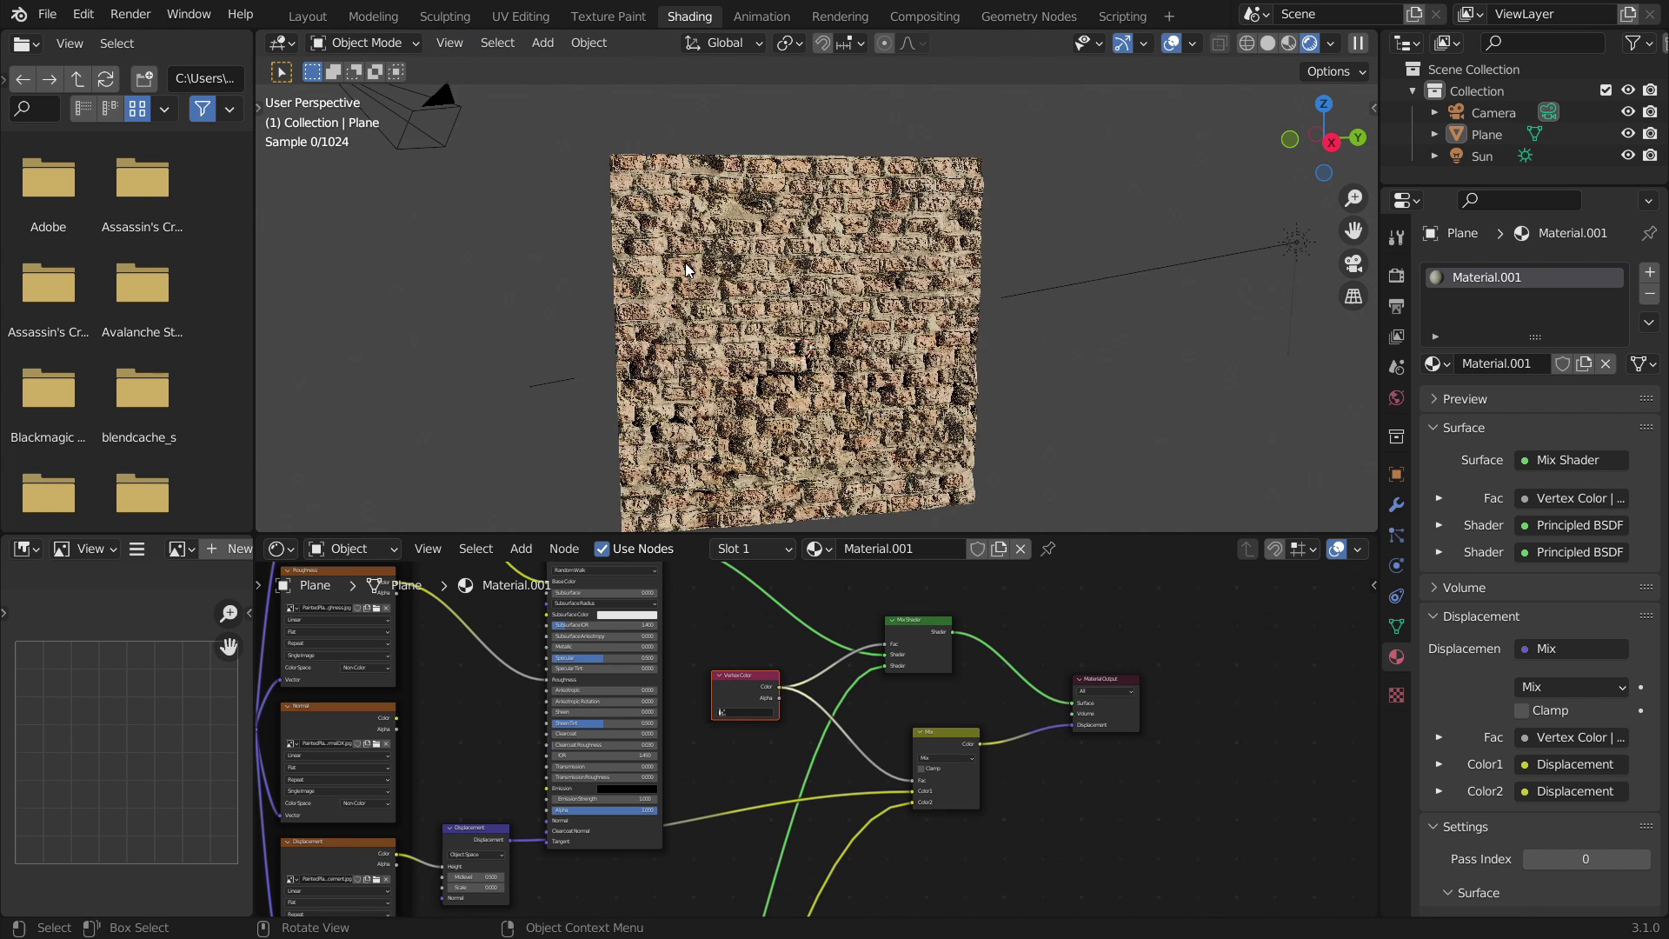
left_click(1274, 41)
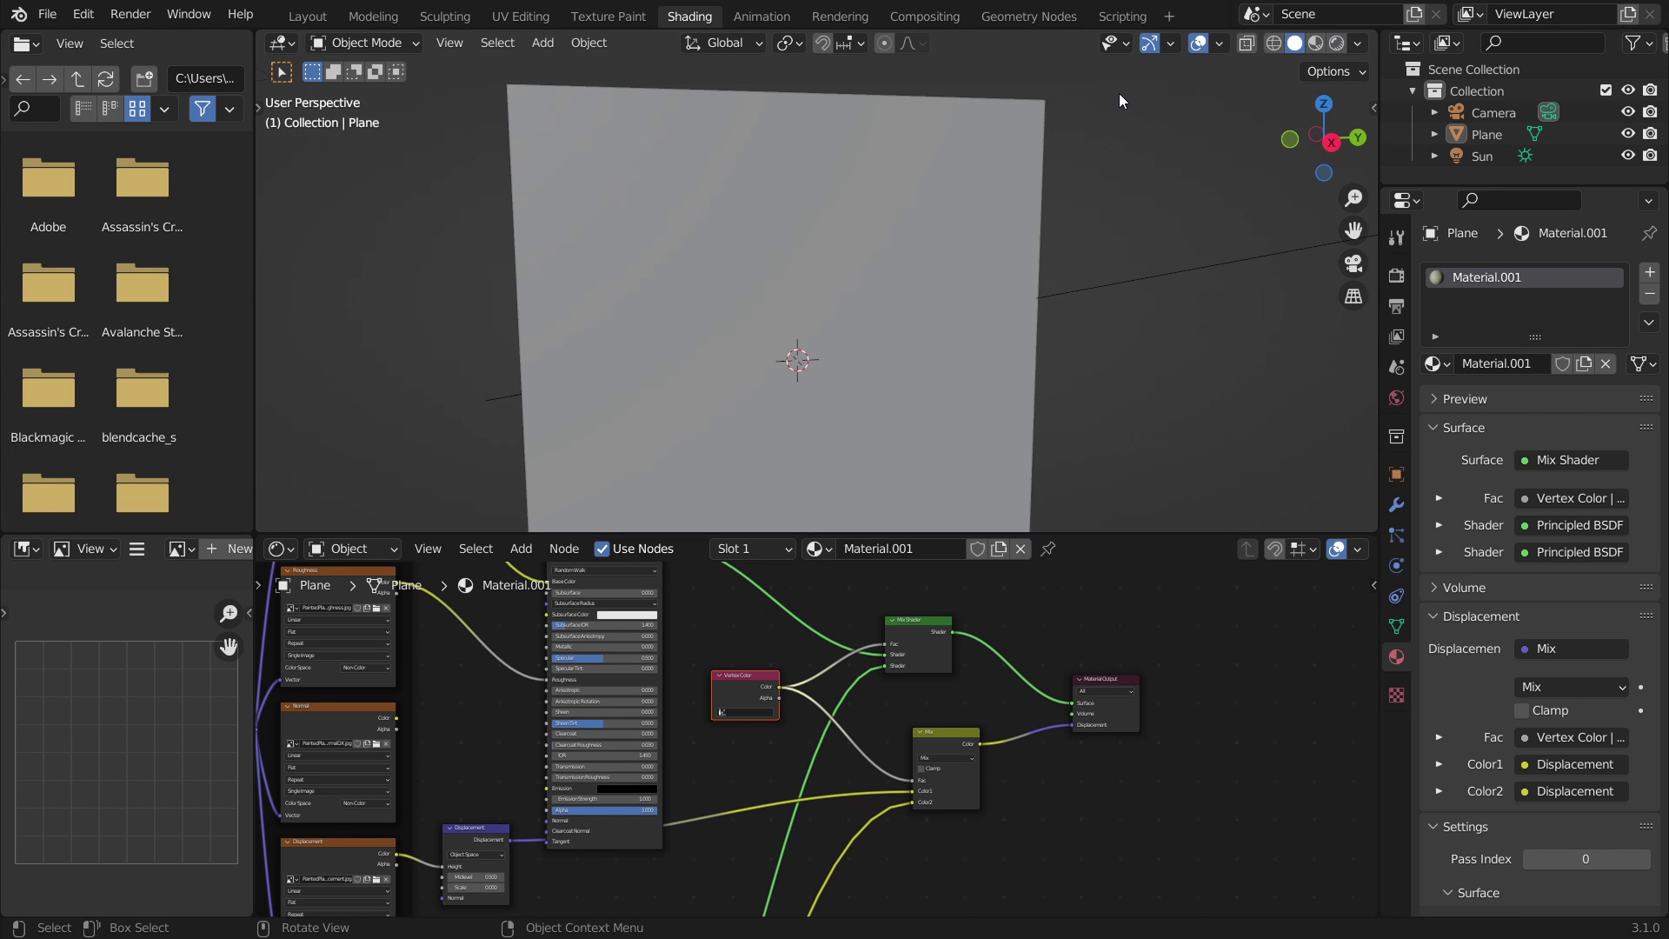
Put the plane back into Vertex Paint mode
left_click(374, 42)
left_click(361, 148)
scroll(446, 175, "down", 2)
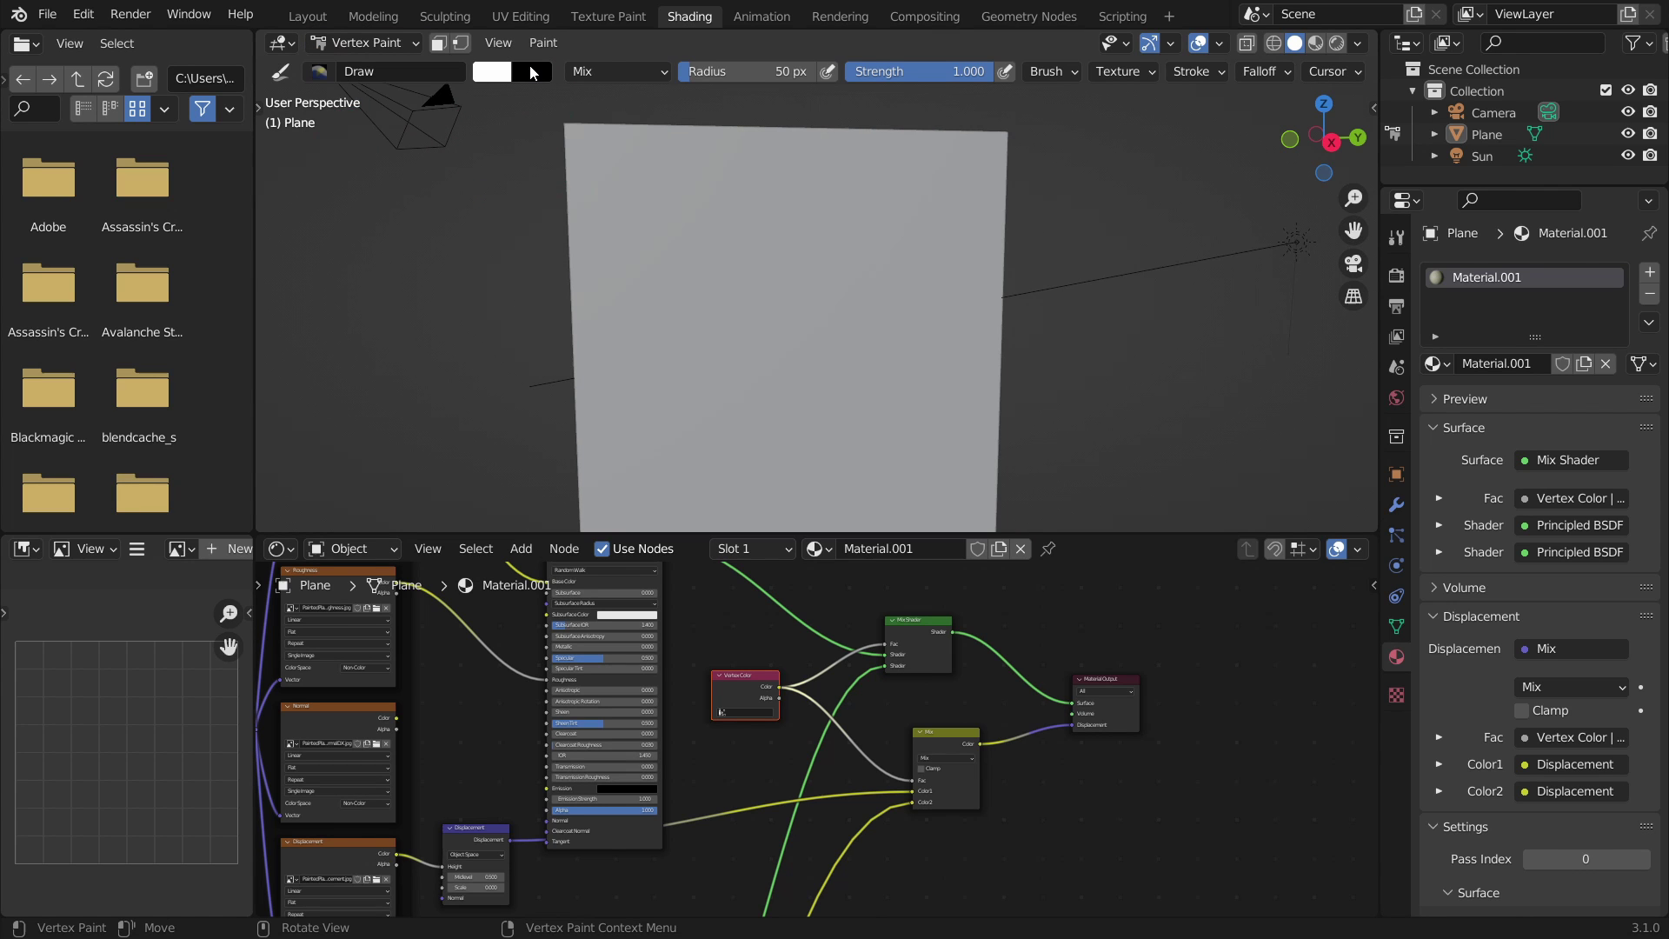
left_click(520, 76)
Set the brush radius to 100 px, paint black across the plane's top, and view it rendered
left_click_drag(709, 71, 752, 72)
left_click(483, 74)
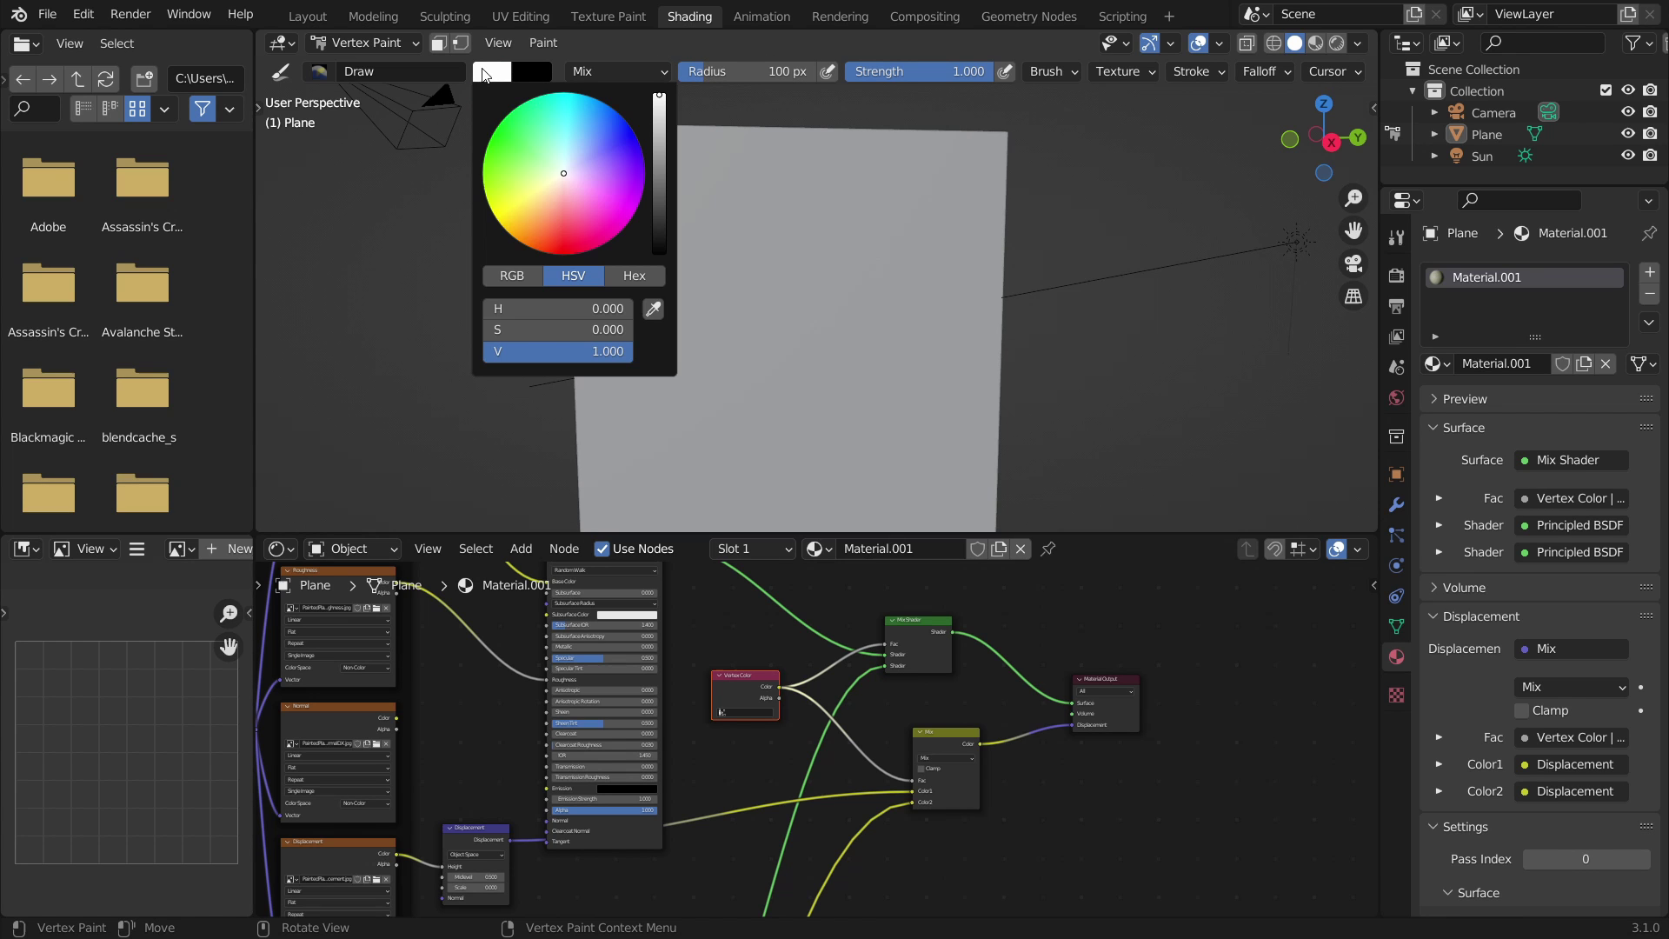
left_click(659, 250)
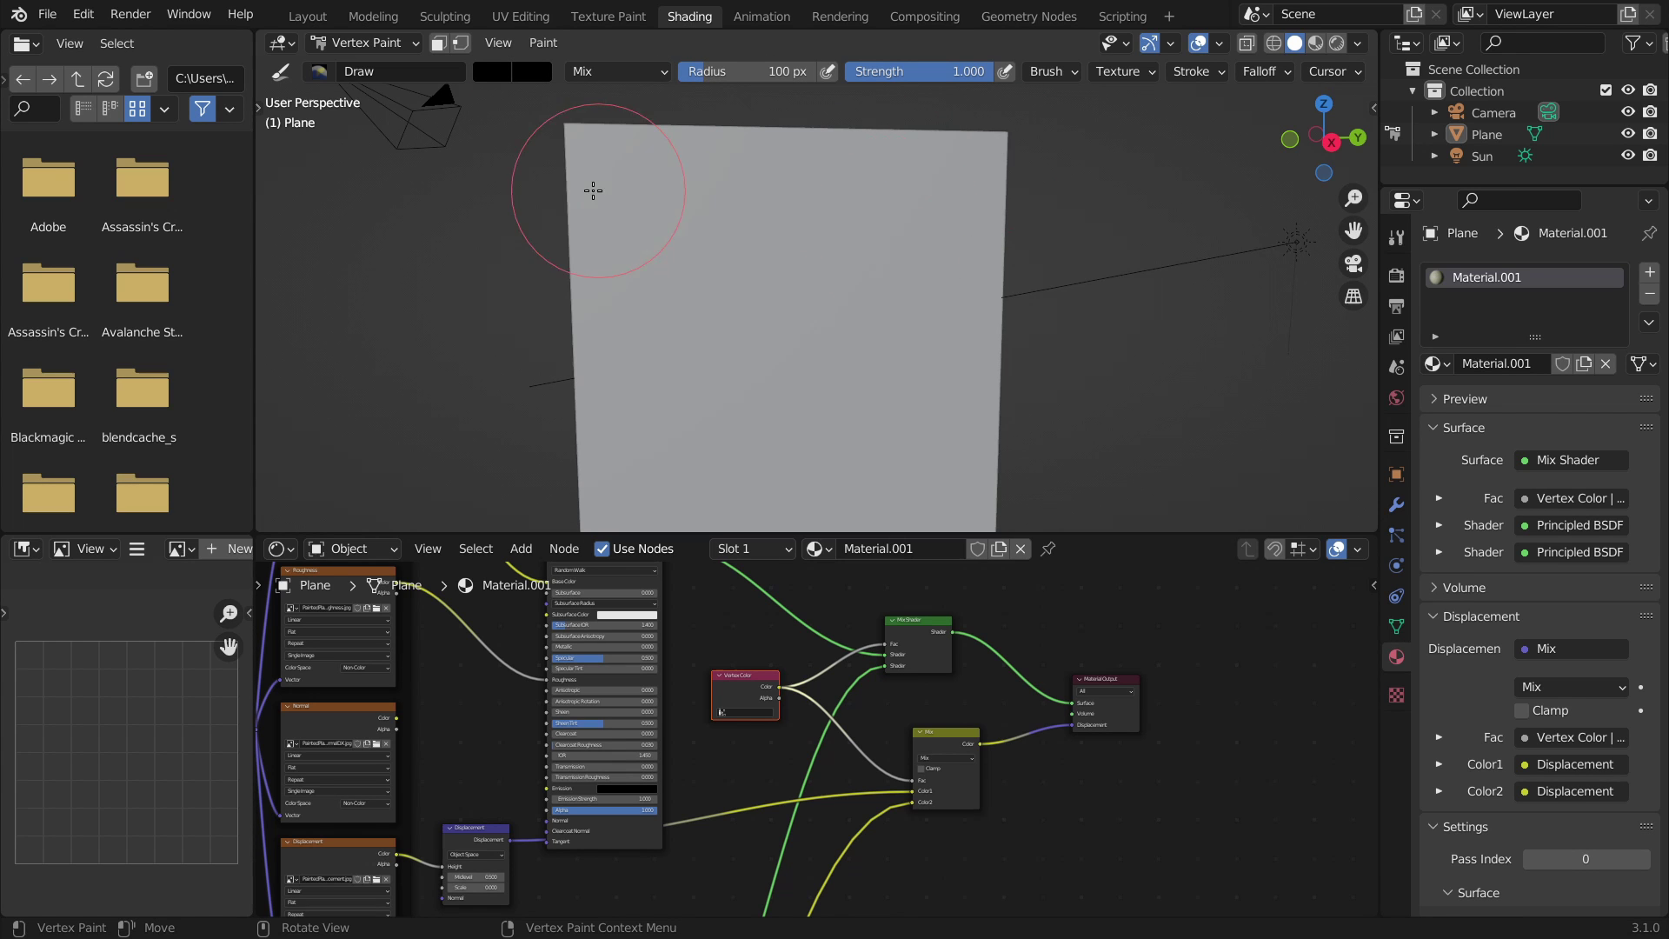
mouse_move(596, 186)
left_mouse_down()
mouse_move(849, 199)
mouse_move(473, 156)
mouse_move(711, 196)
mouse_move(964, 375)
mouse_move(1127, 346)
mouse_move(1153, 229)
mouse_move(951, 213)
mouse_move(937, 445)
mouse_move(1059, 518)
mouse_move(889, 476)
mouse_move(976, 426)
mouse_move(1067, 501)
left_mouse_up()
scroll(1066, 500, "down", 4)
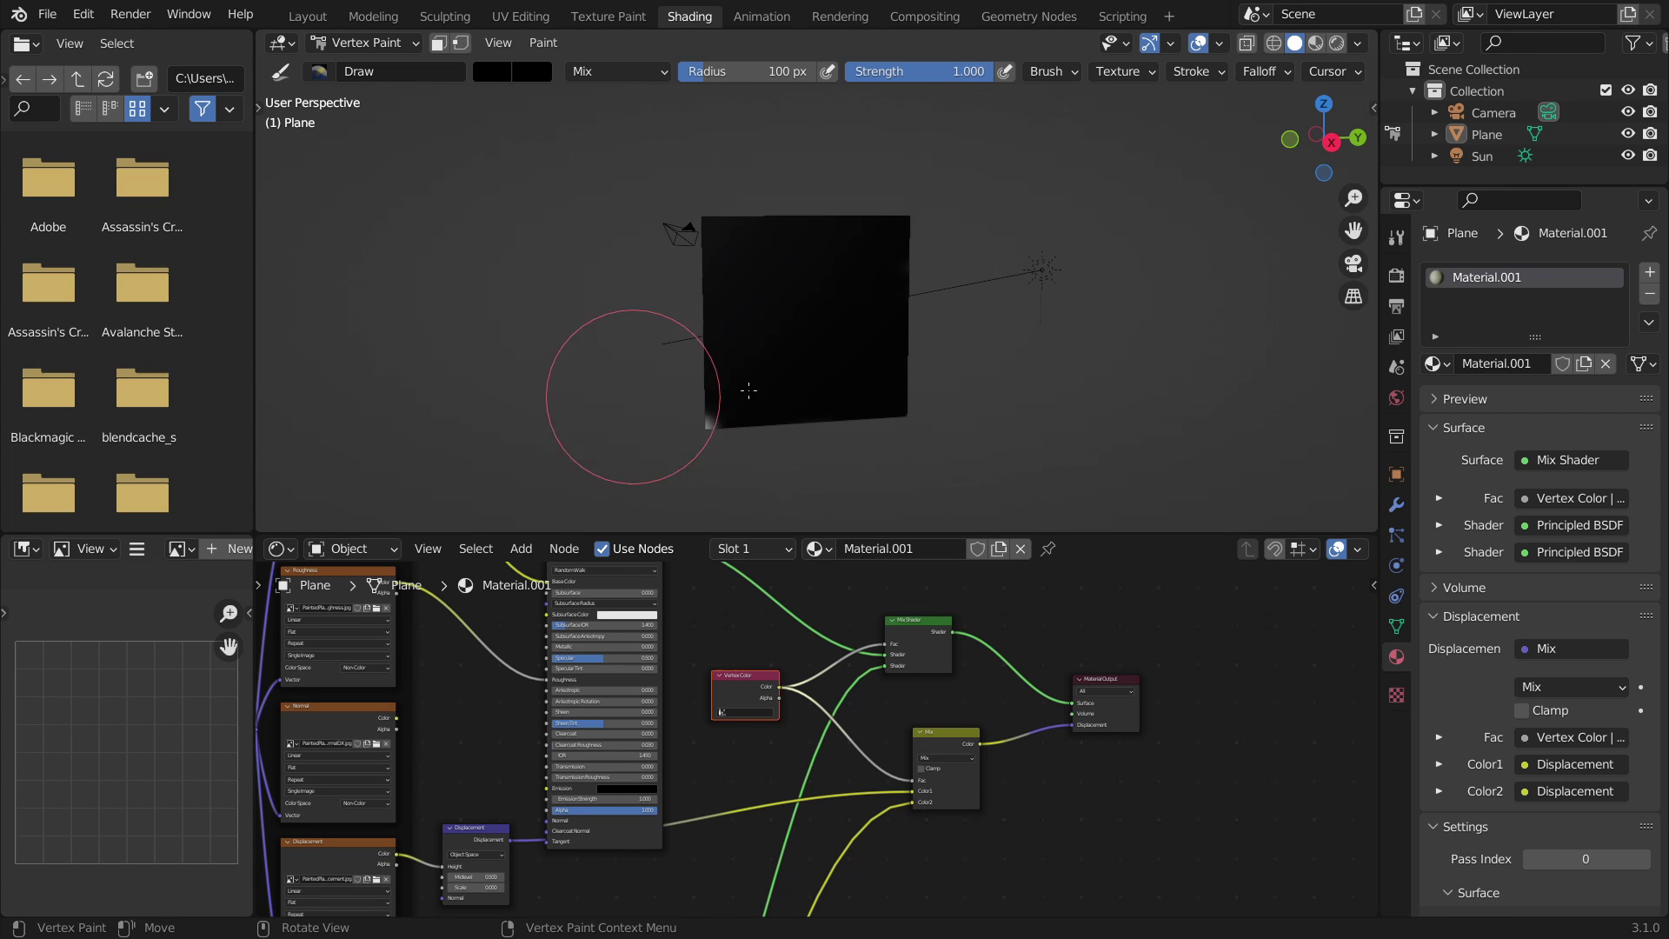
left_click(1337, 43)
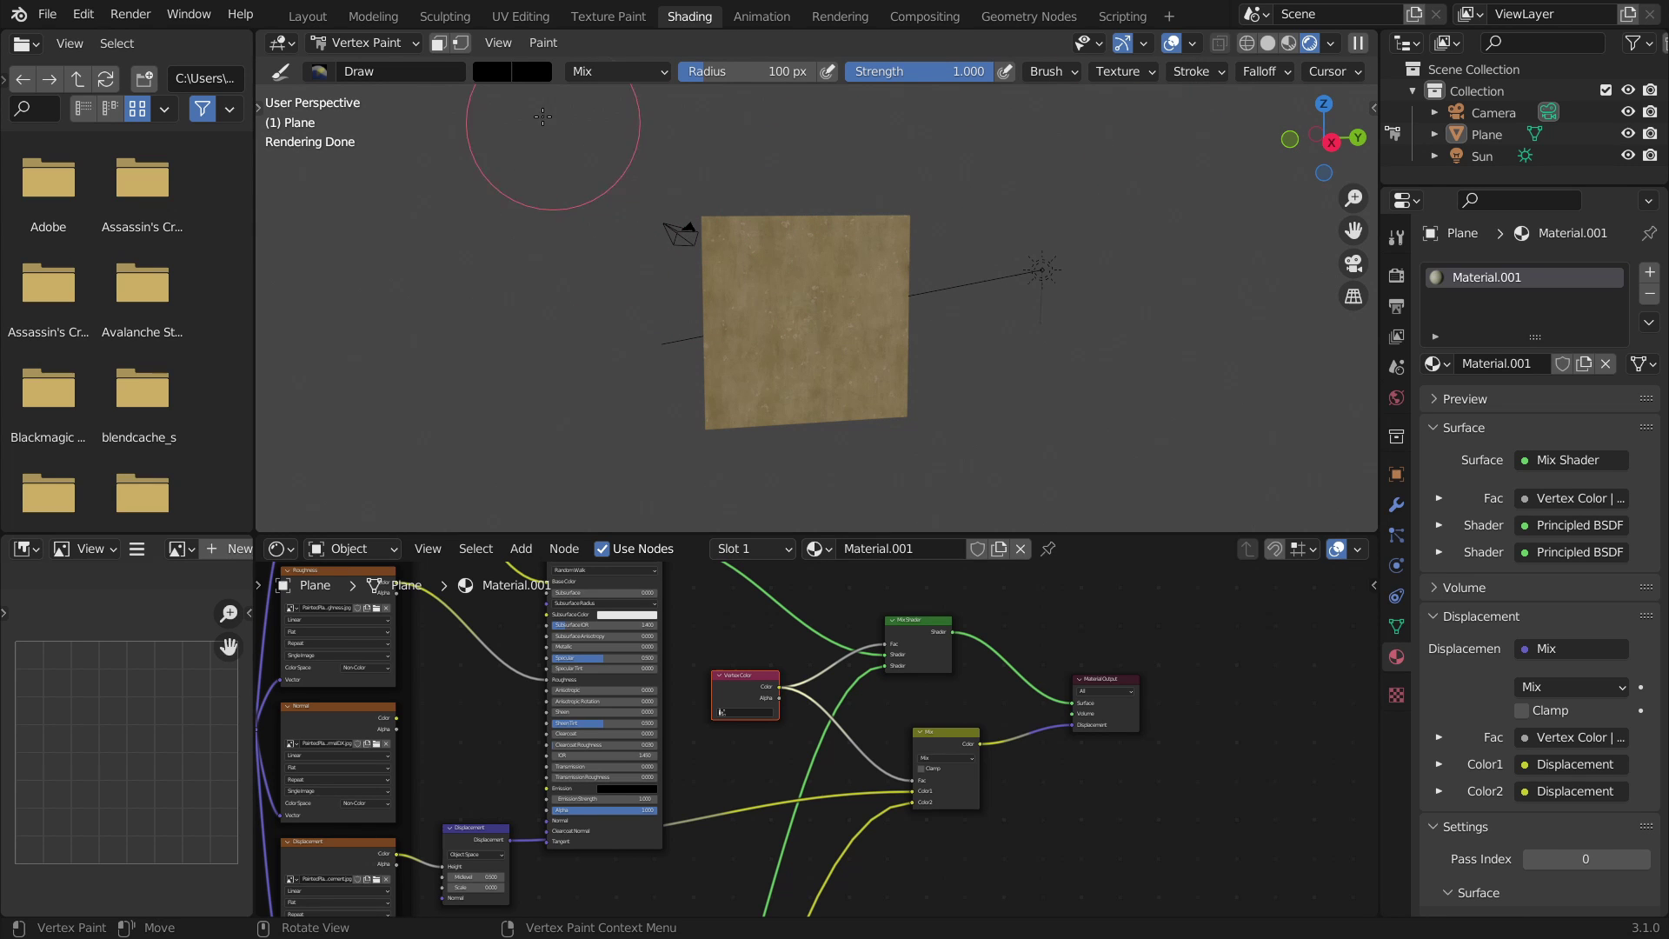
Paint a light-grey stroke across the upper plane in Solid shading, then return to Rendered view
left_click(504, 71)
left_click(659, 126)
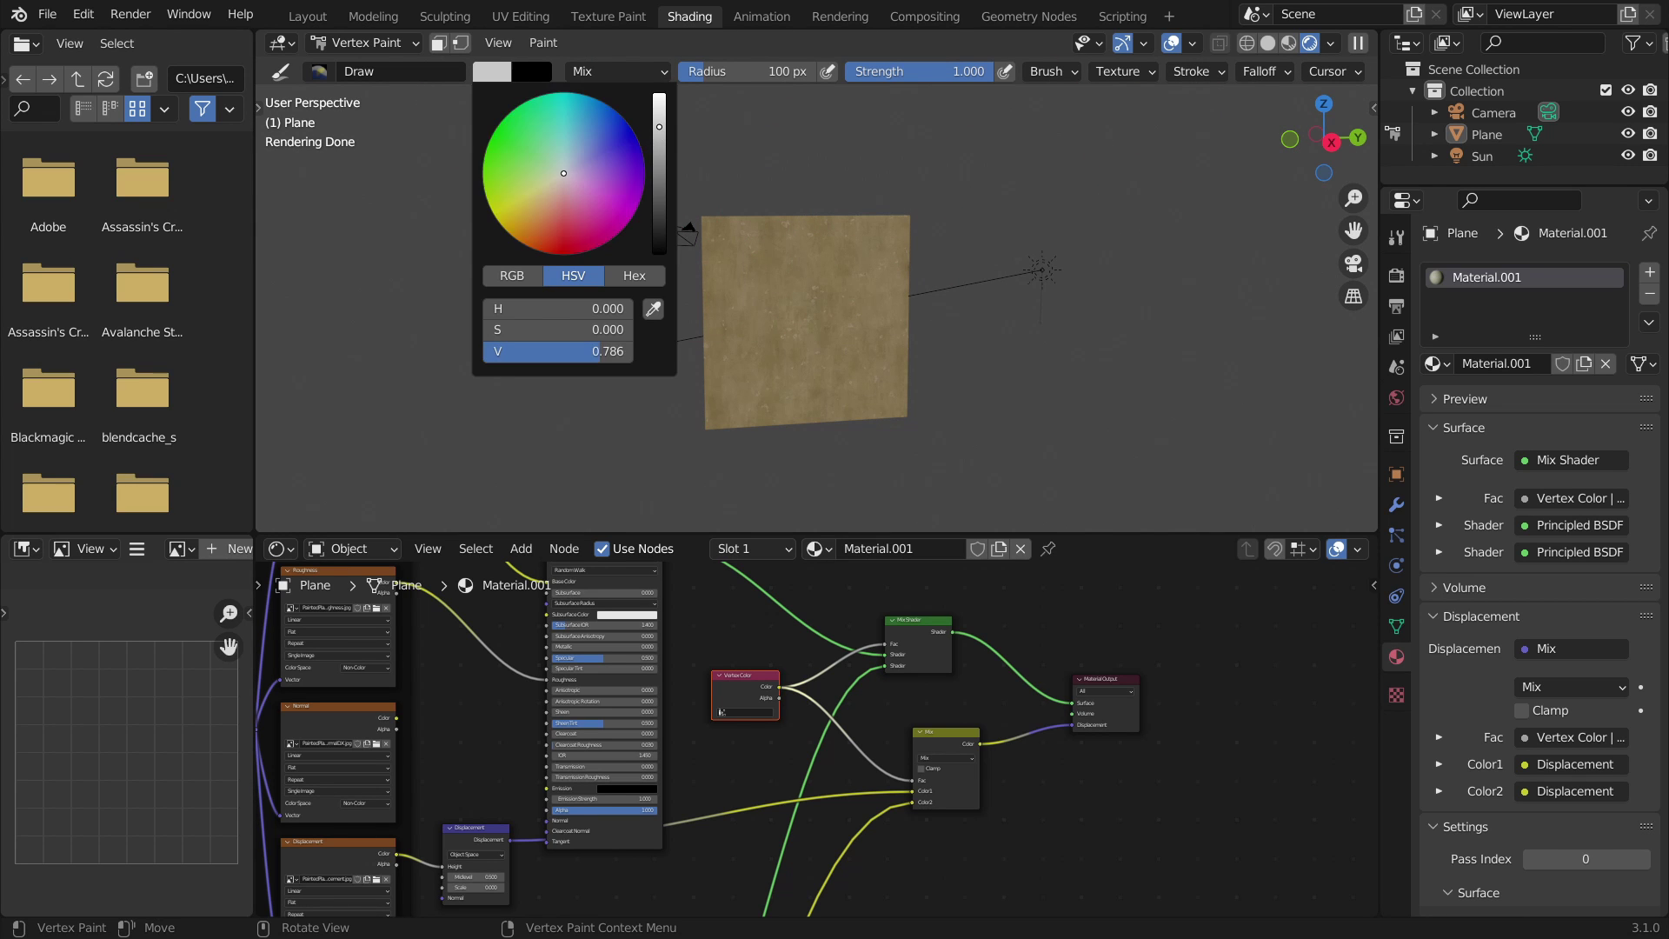
left_click(1267, 43)
scroll(674, 288, "up", 4)
mouse_move(674, 287)
left_mouse_down()
mouse_move(663, 261)
mouse_move(769, 225)
left_mouse_up()
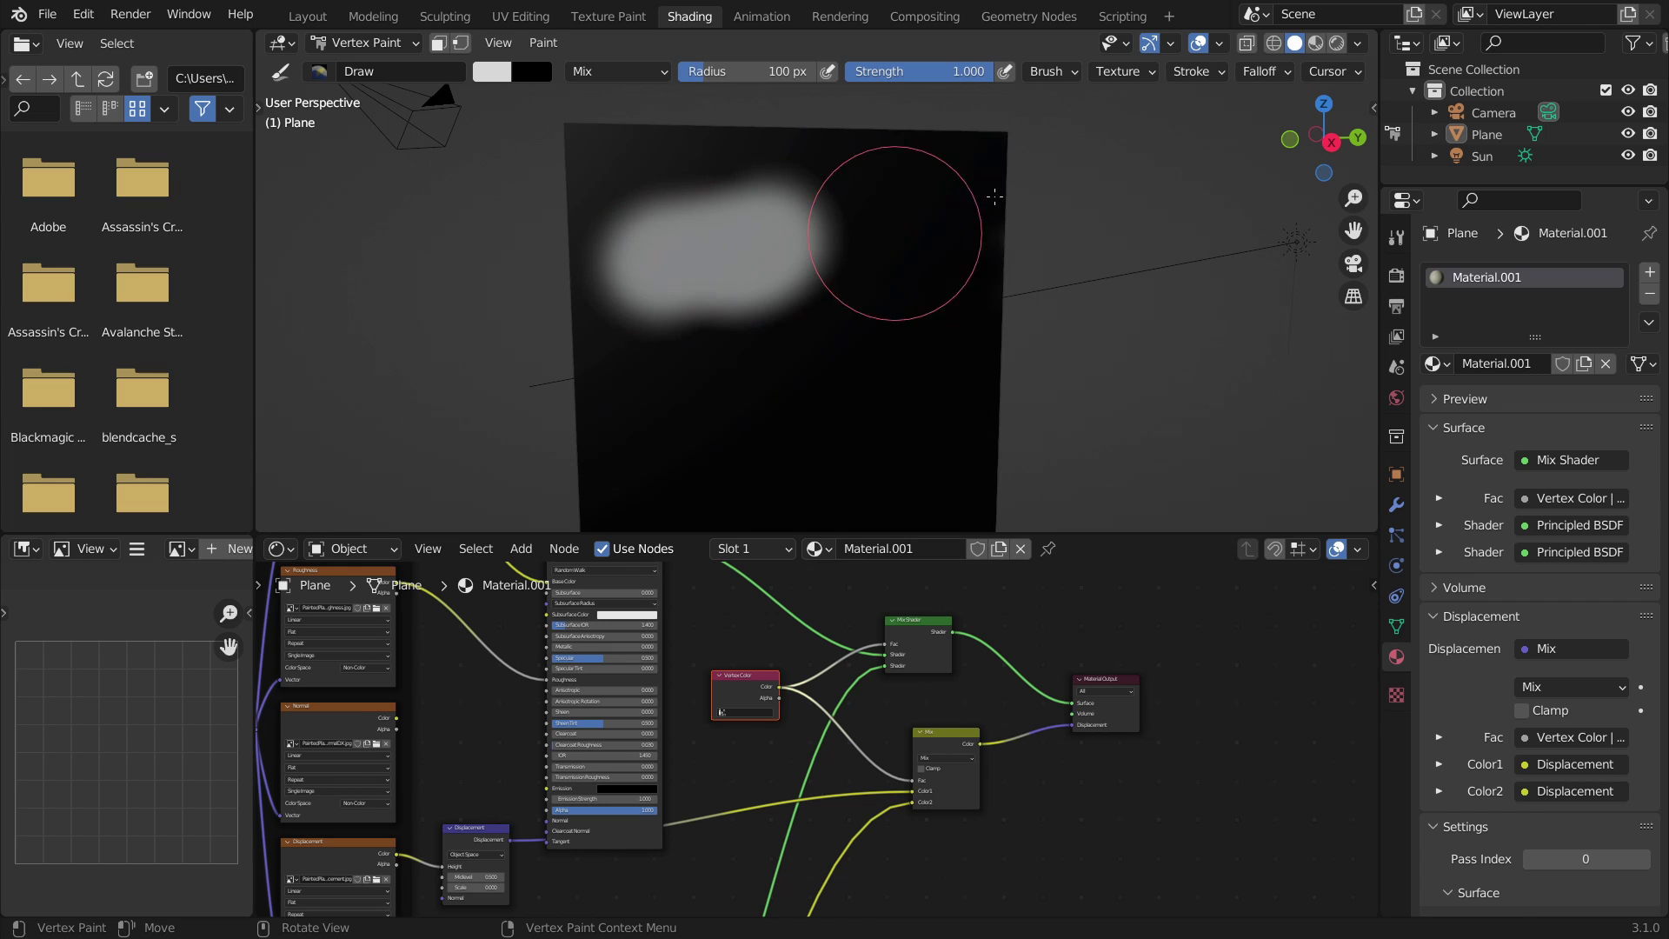
left_click(1337, 44)
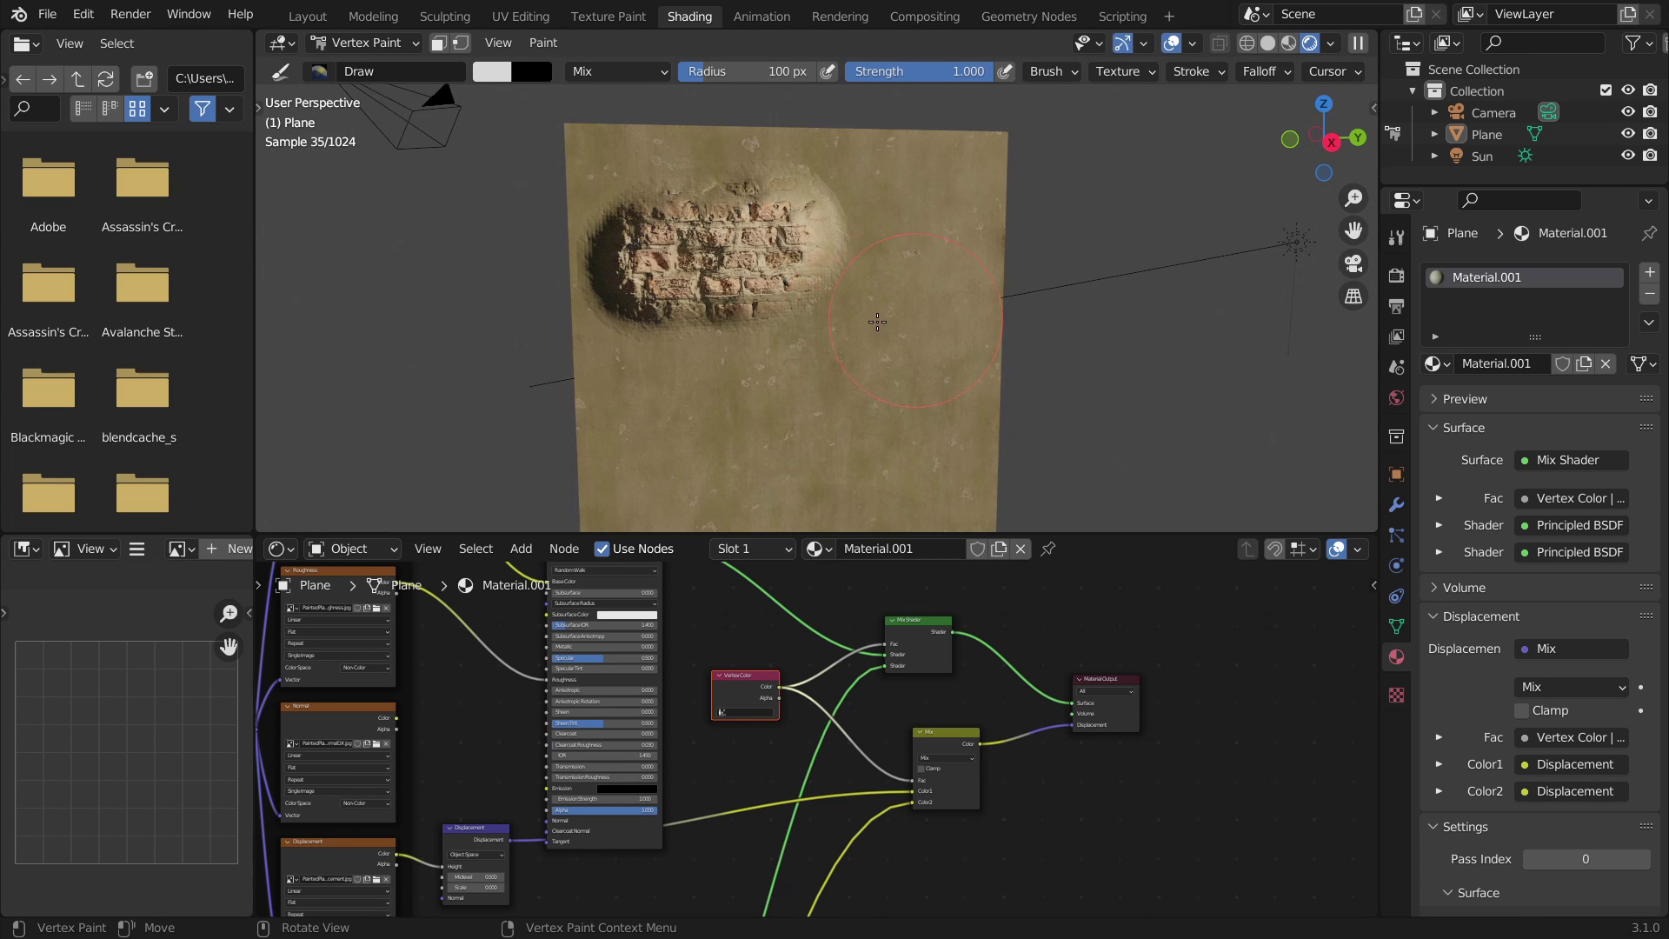
Orbit and zoom around the close-up brick showing through the plaster
middle_click_drag(1087, 243, 1049, 248)
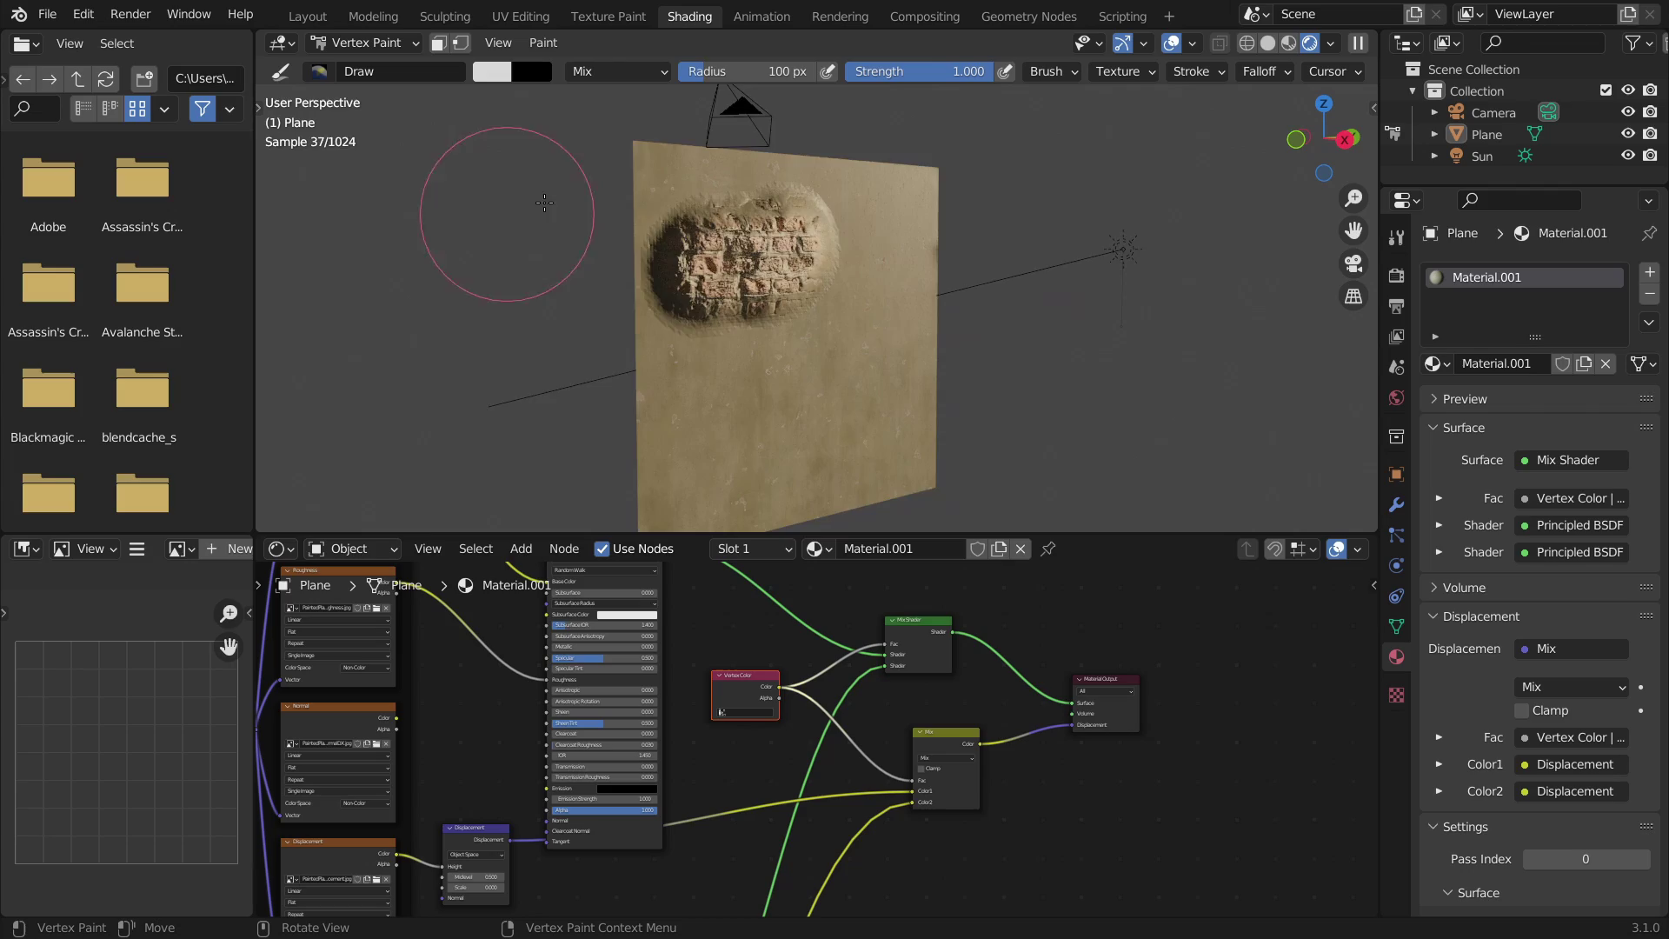
scroll(677, 202, "up", 8)
middle_click_drag(677, 202, 870, 300)
scroll(870, 299, "down", 8)
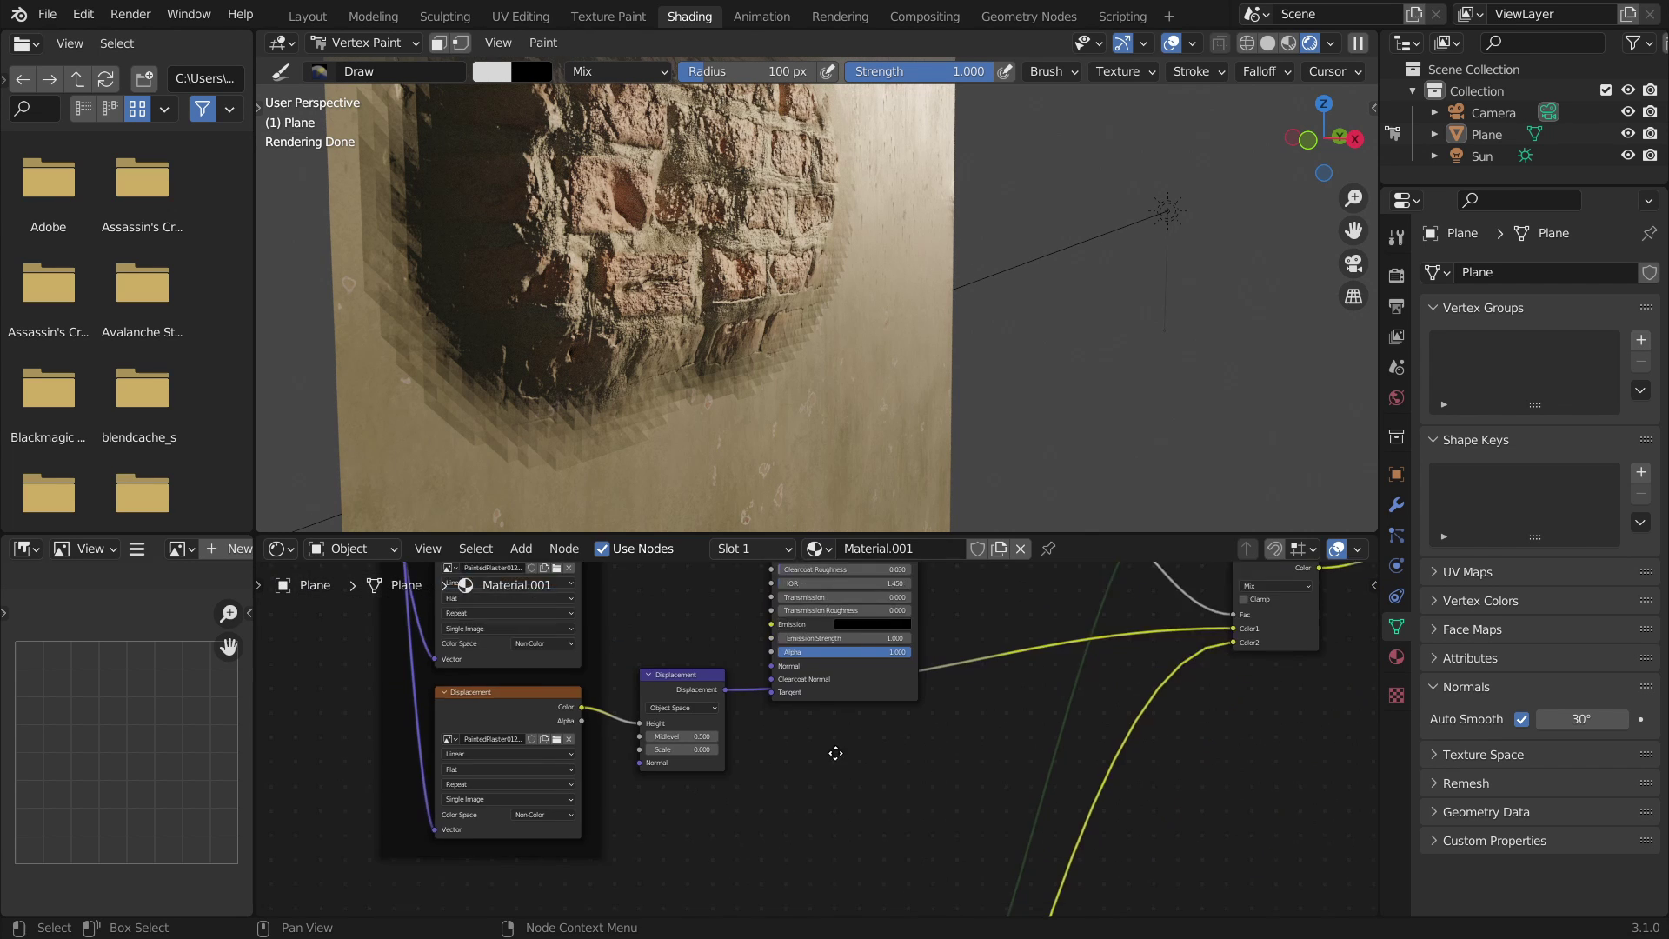
Raise the Displacement node's Midlevel by four steps
scroll(838, 704, "up", 4)
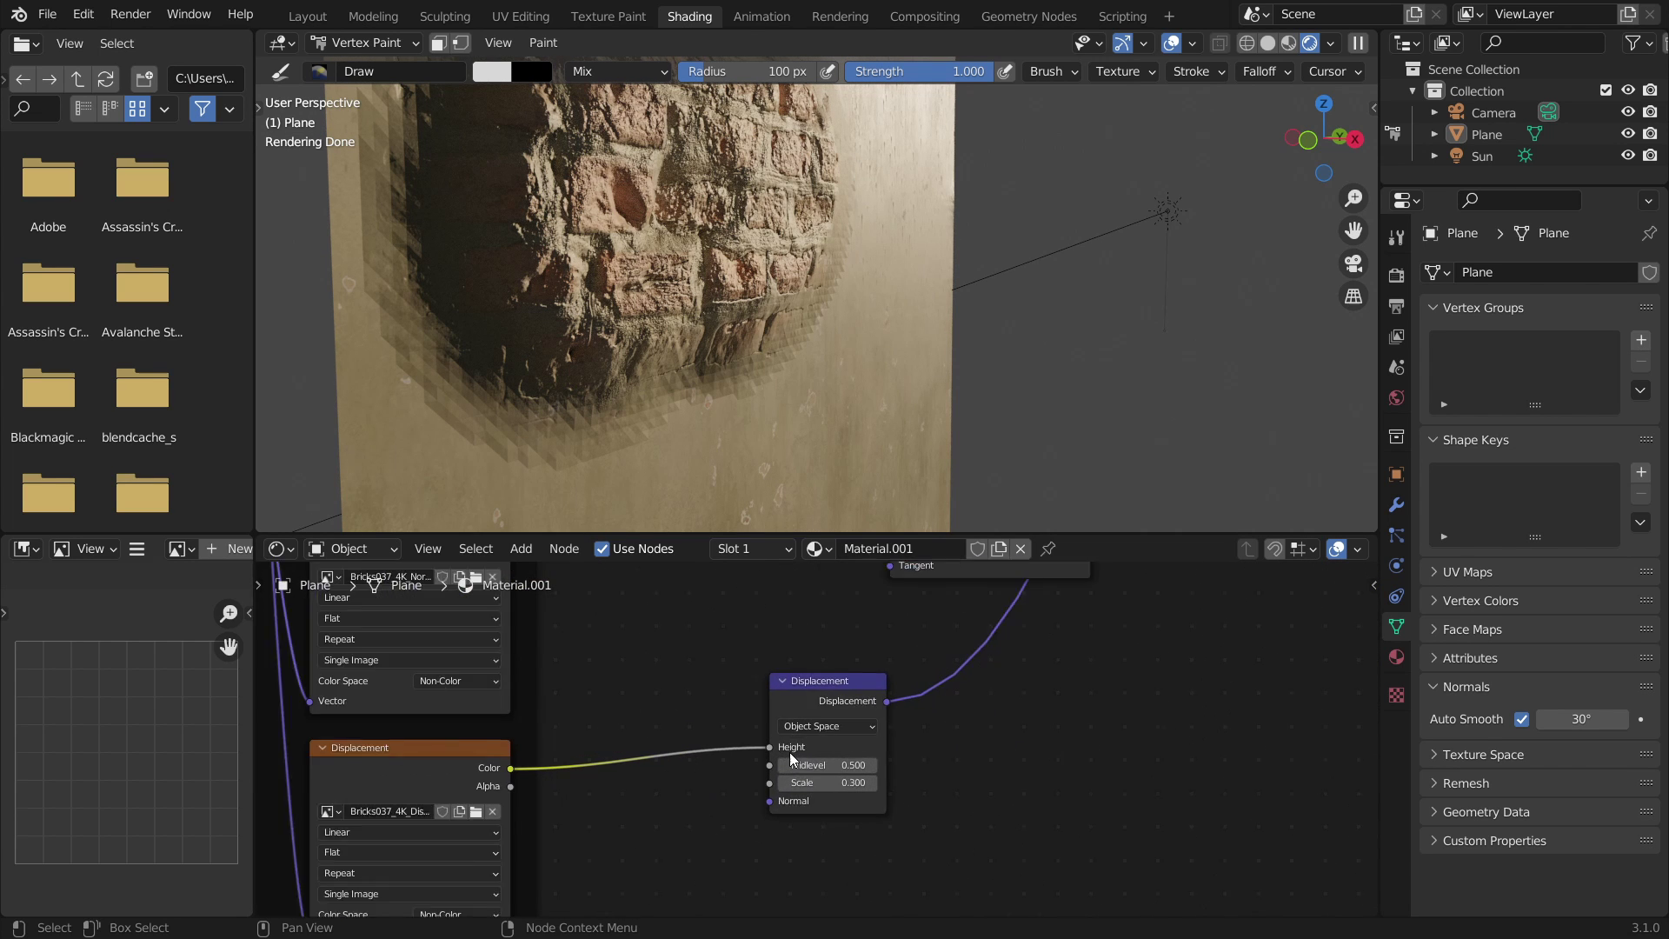
left_click(900, 779)
left_click(900, 778)
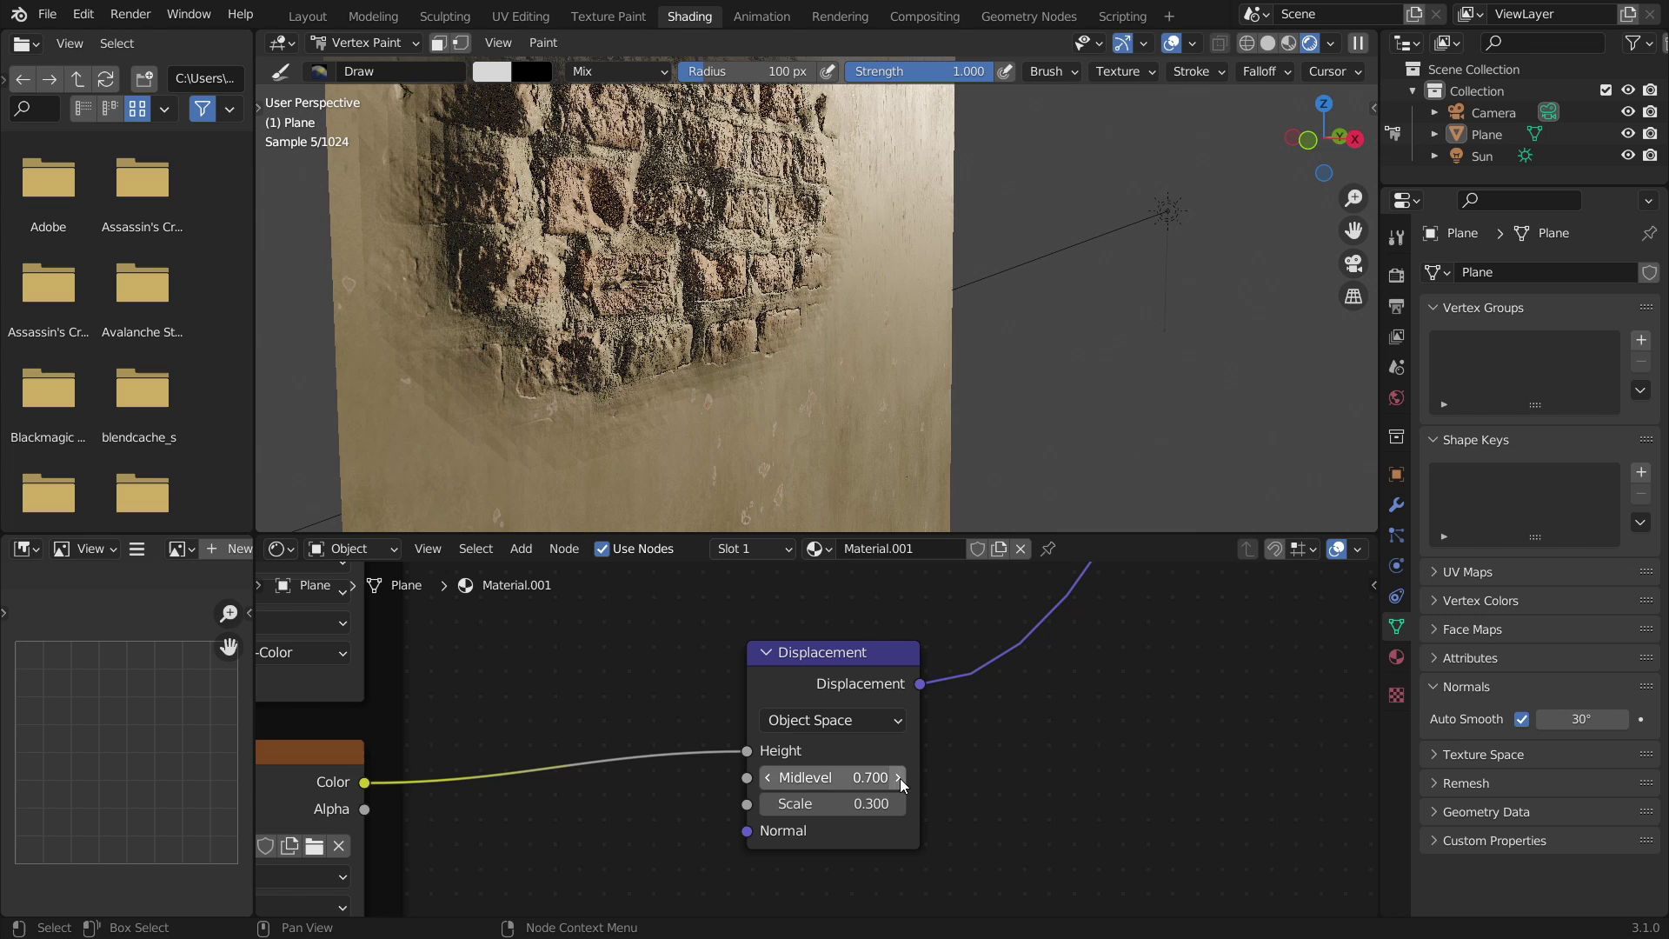
left_click(900, 779)
left_click(900, 779)
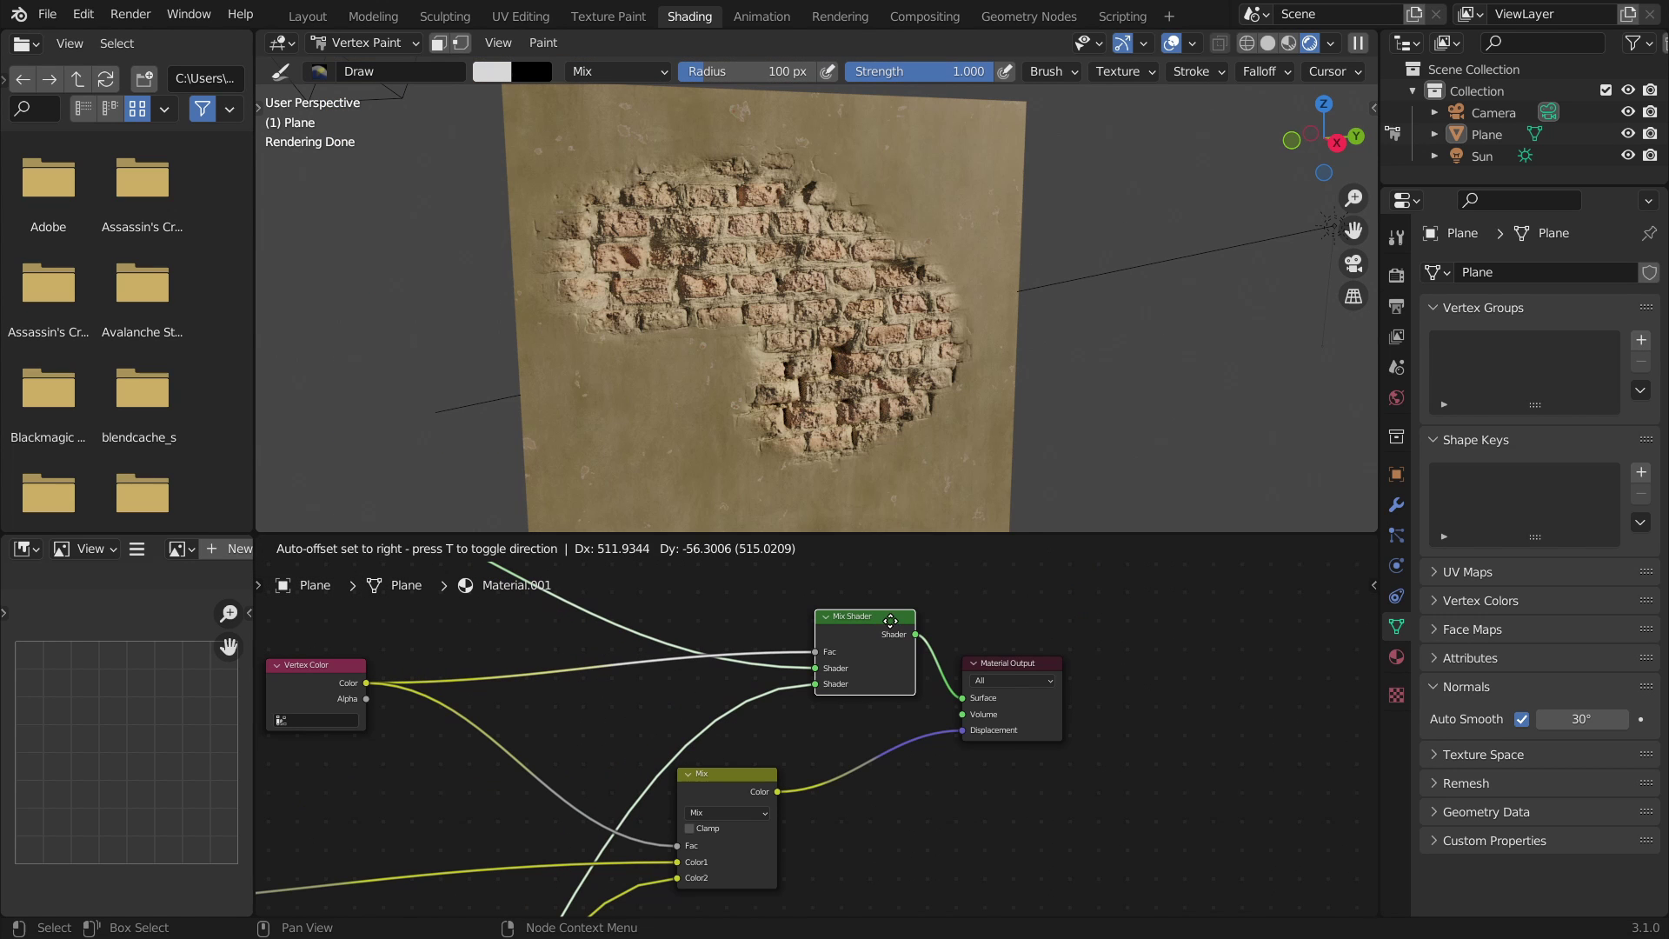
Add a ColorRamp node between the Vertex Color and Mix Shader nodes
left_click(355, 689)
key("shift+a")
left_click(354, 689)
type("colo")
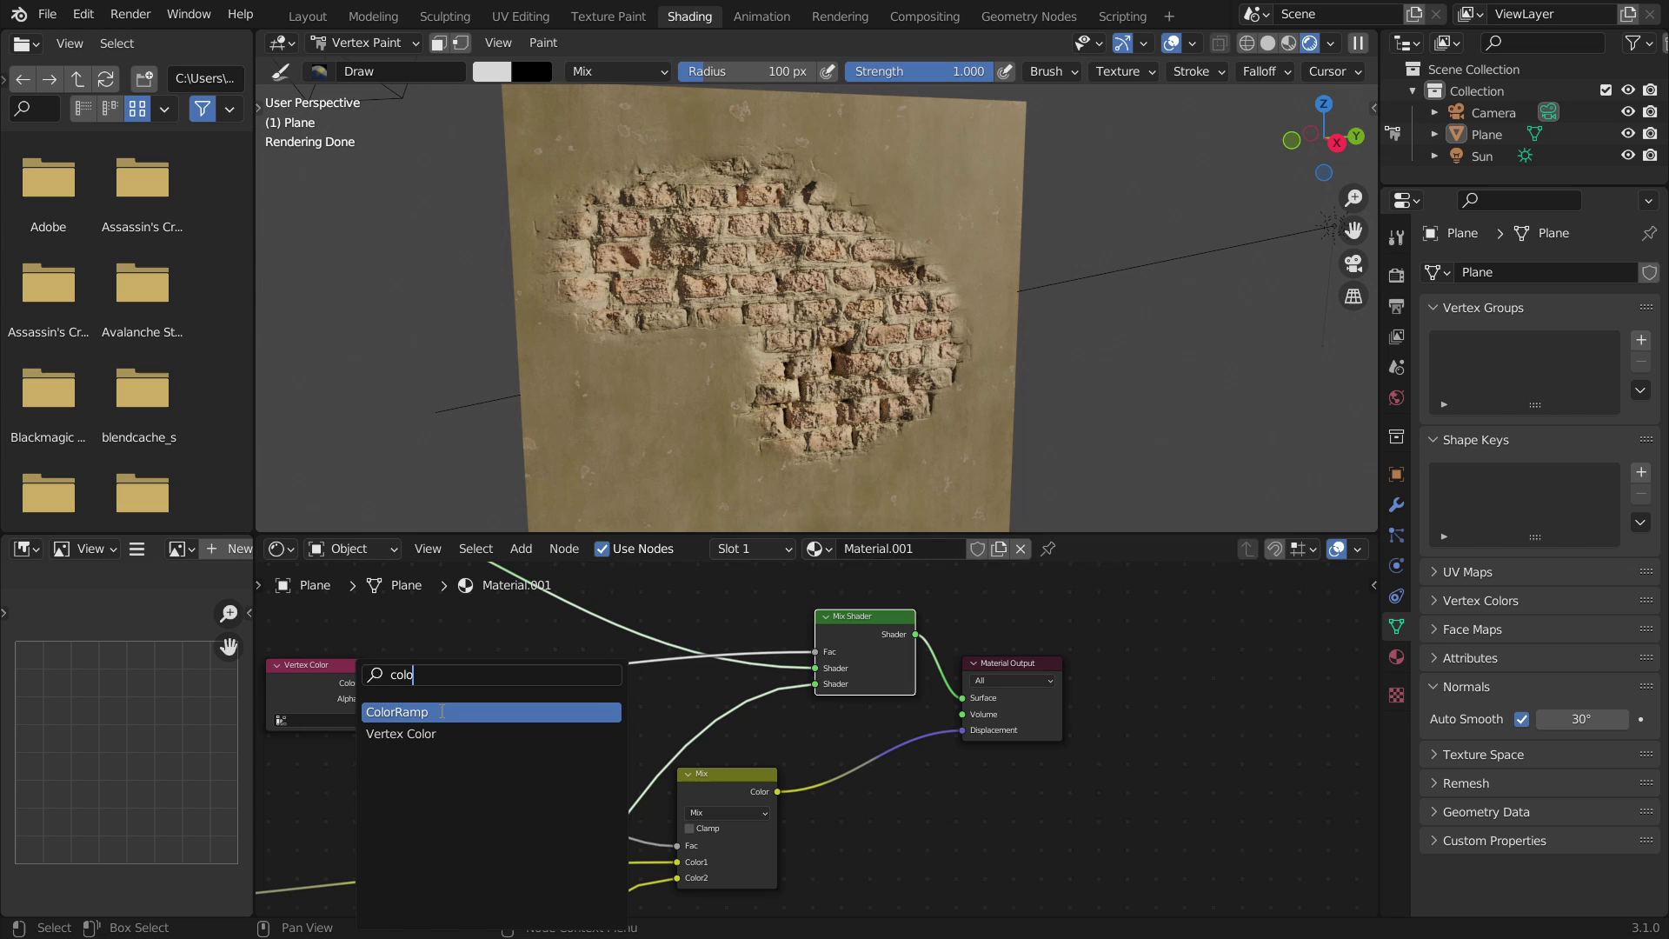
left_click(408, 712)
left_click(510, 659)
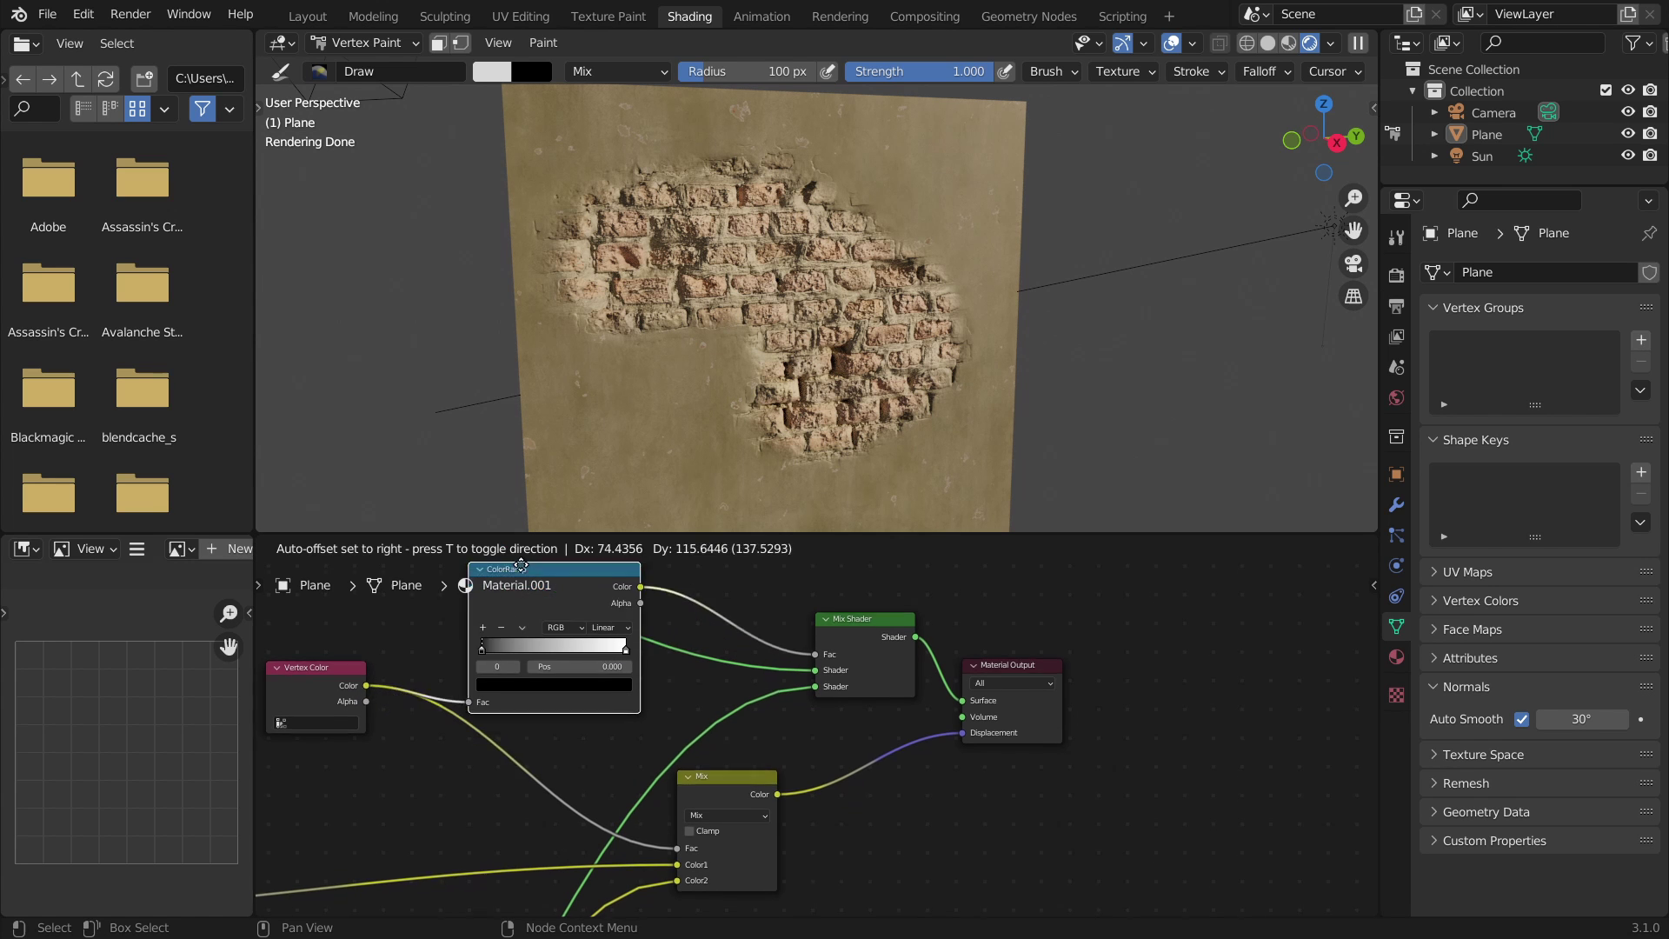
left_click_drag(521, 566, 485, 718)
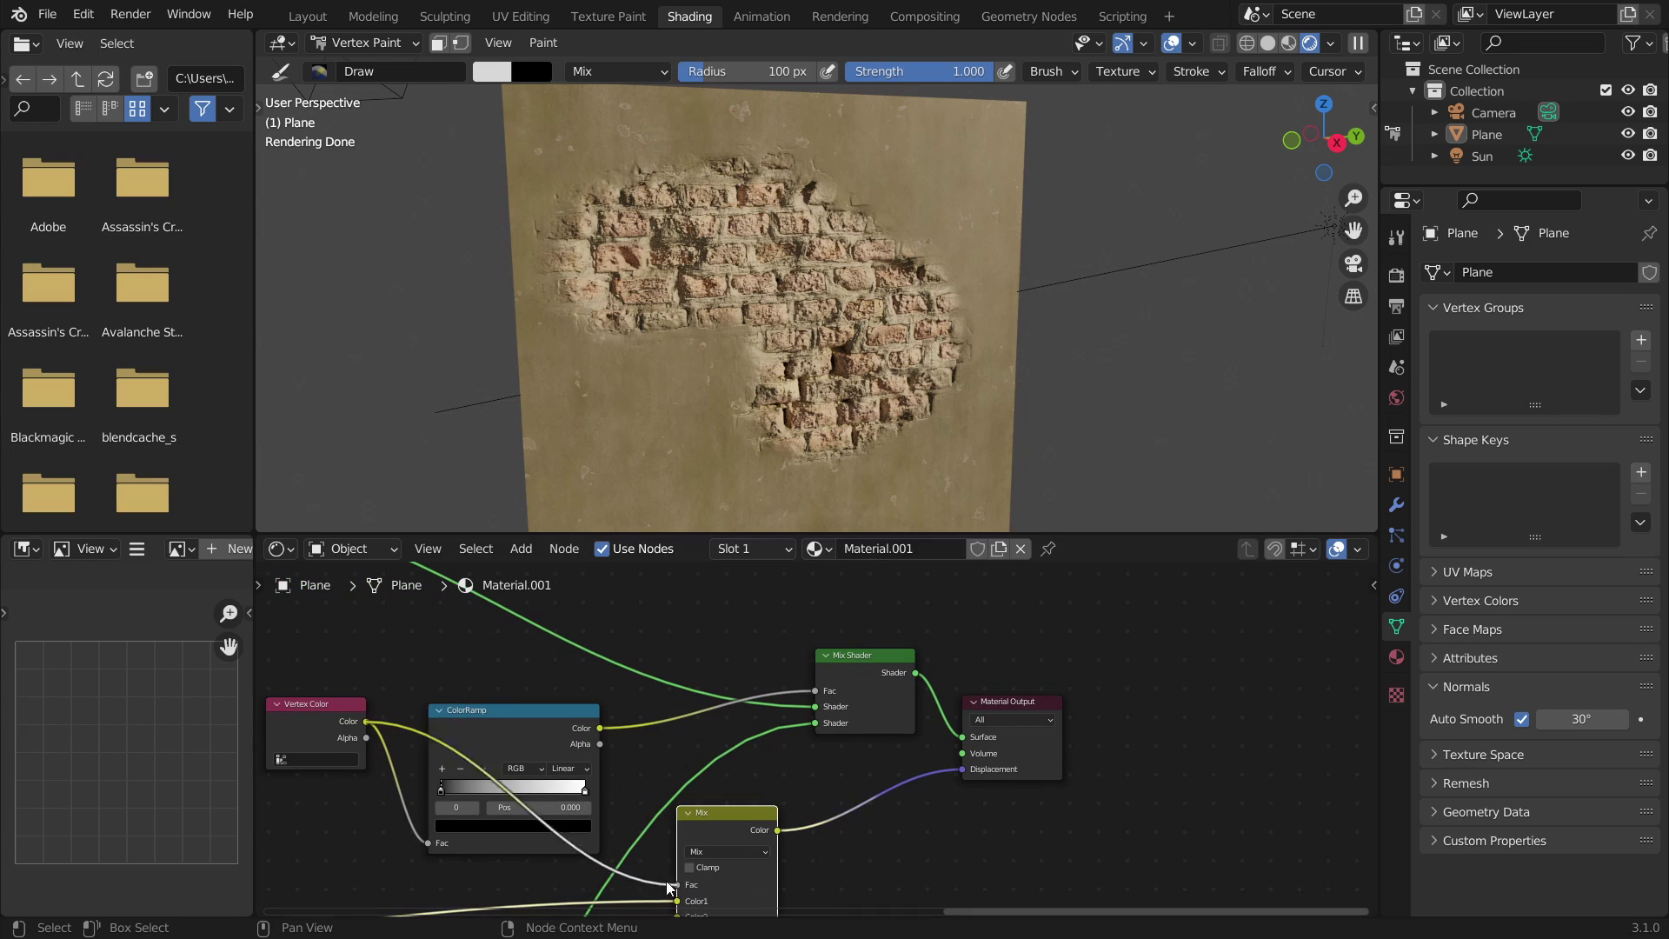
Connect the ColorRamp to the Mix Fac and slide its black stop right to 0.527
left_click_drag(669, 887, 678, 889)
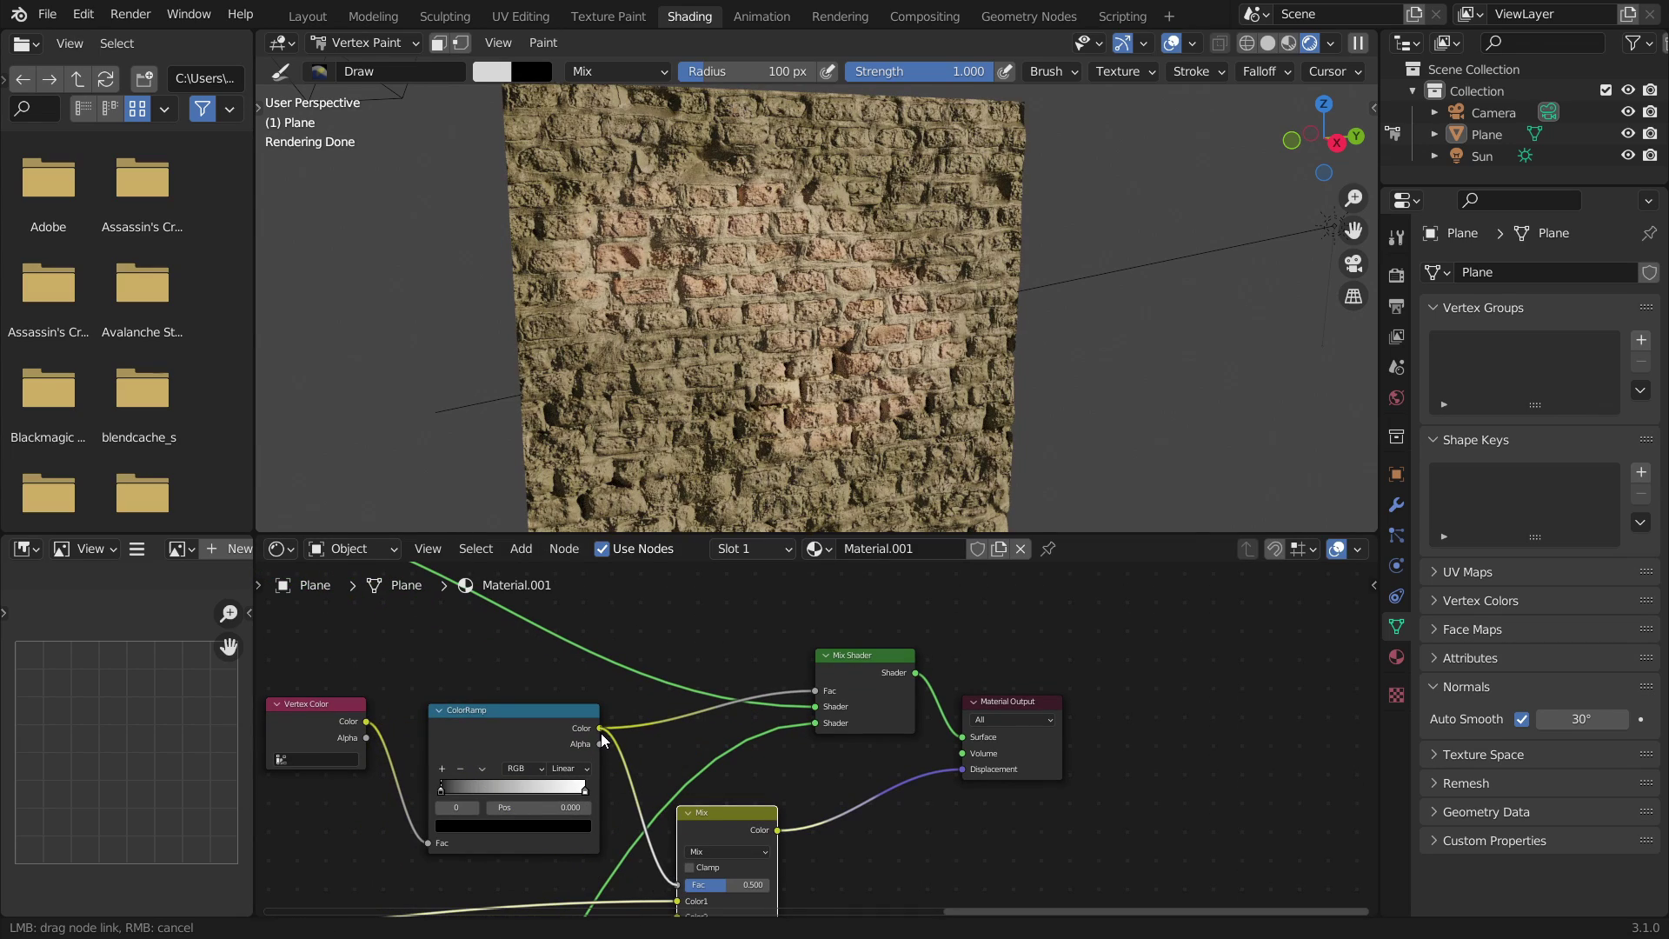
left_click_drag(604, 740, 604, 739)
scroll(724, 388, "up", 6)
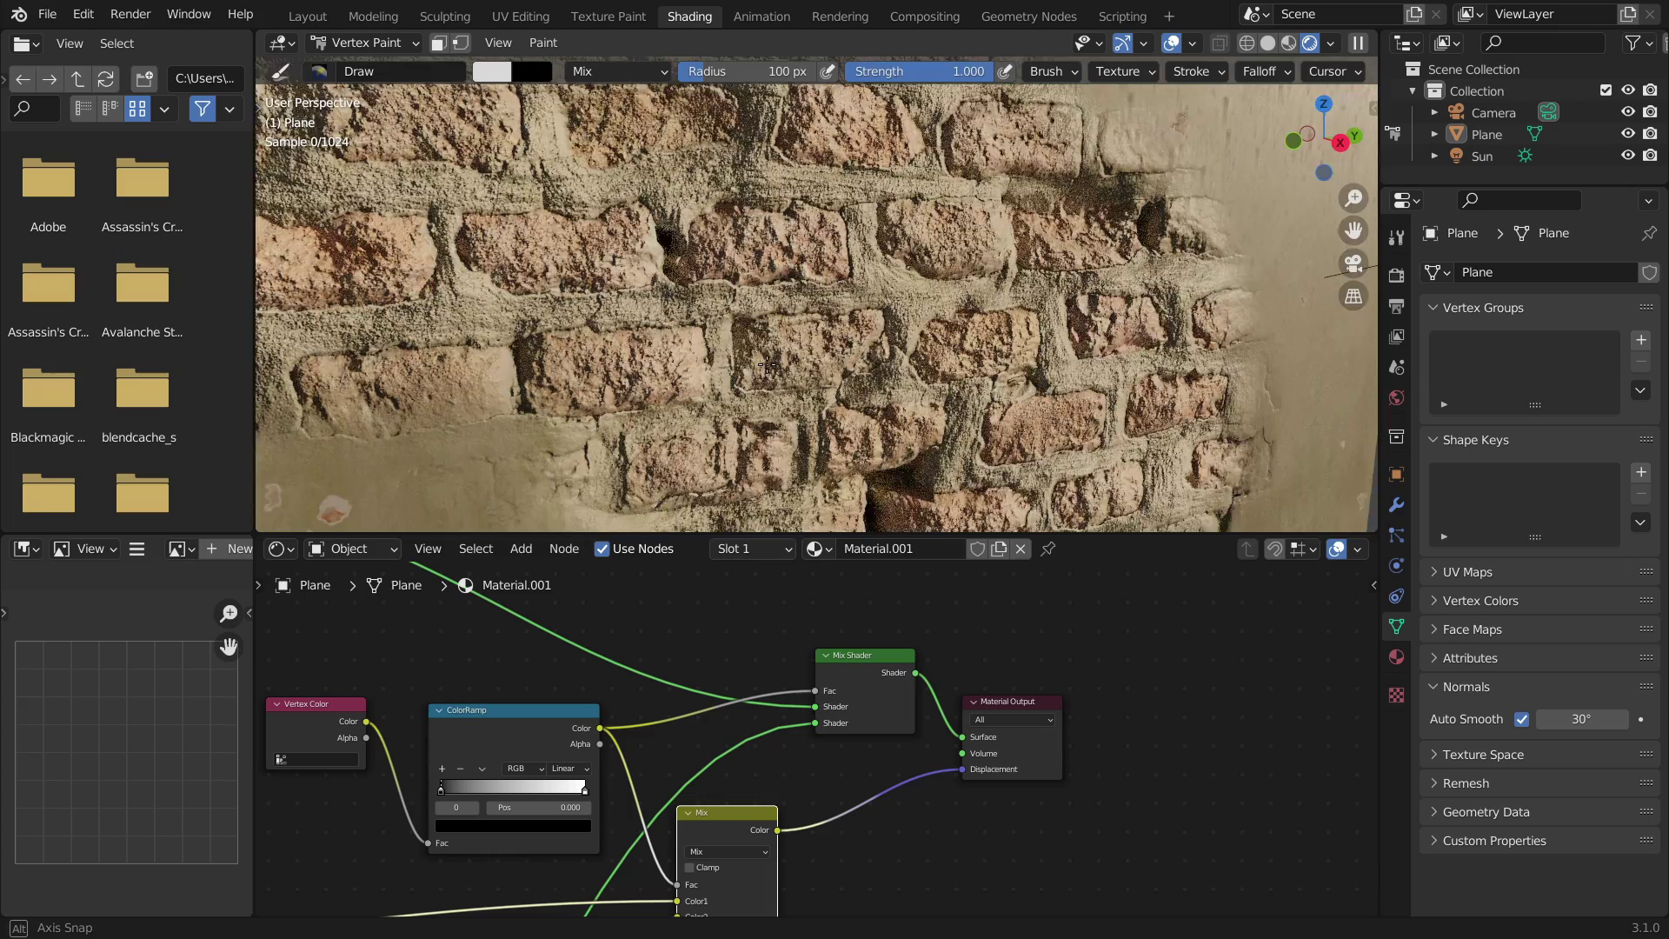
middle_click_drag(724, 389, 800, 365)
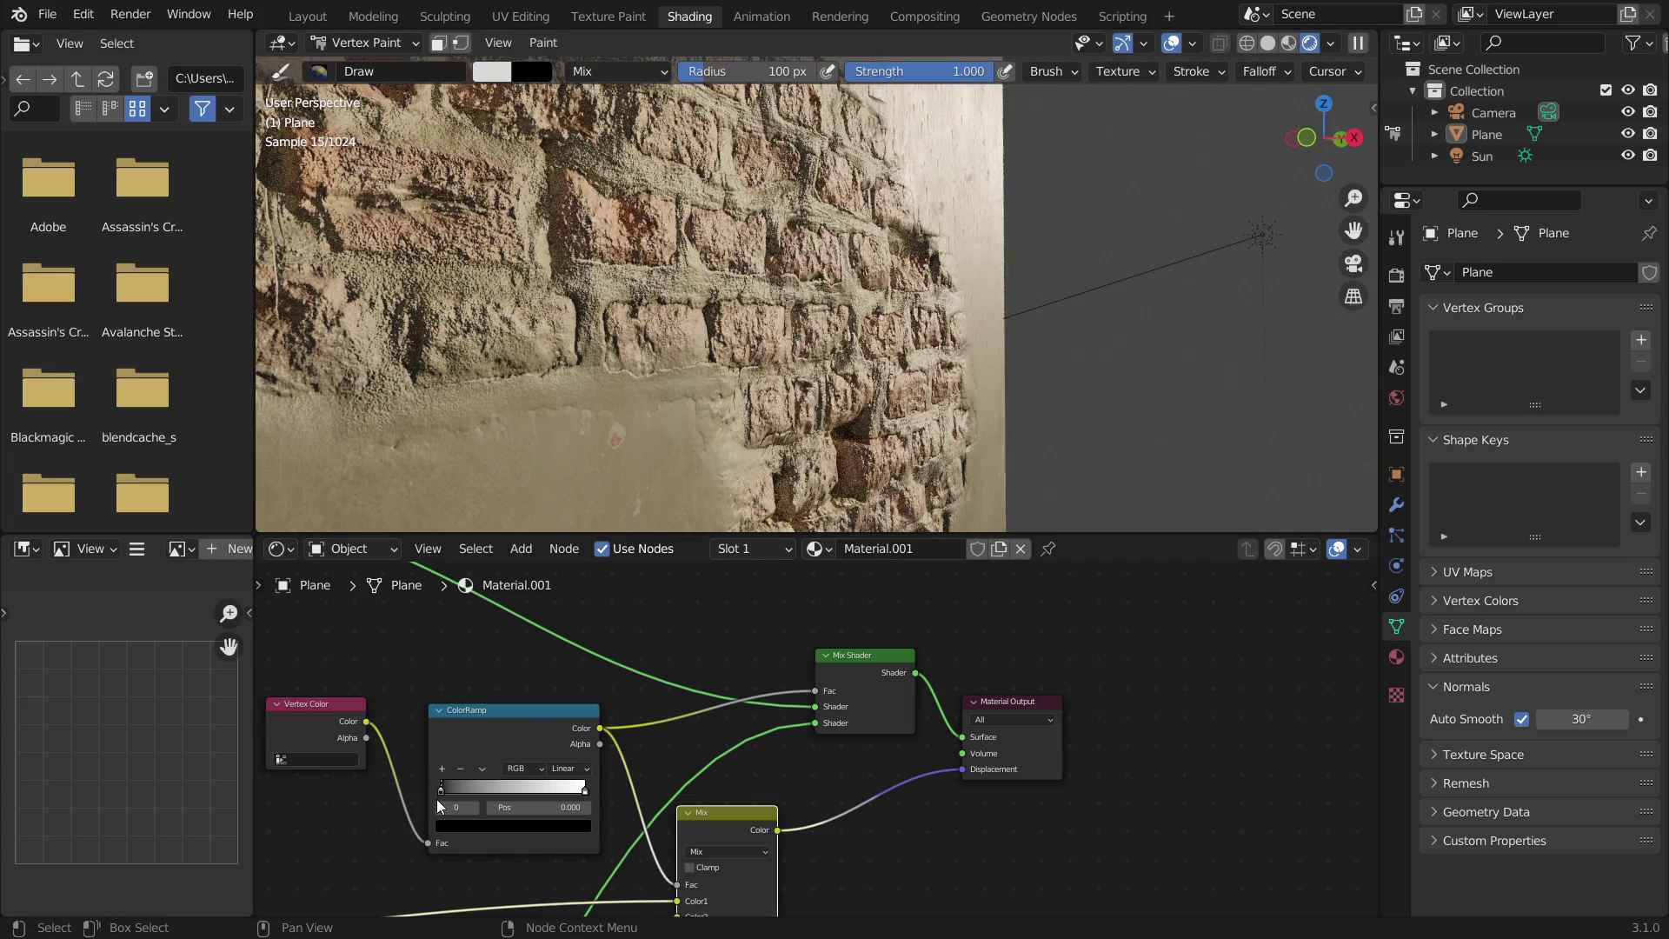
left_click_drag(443, 798, 529, 792)
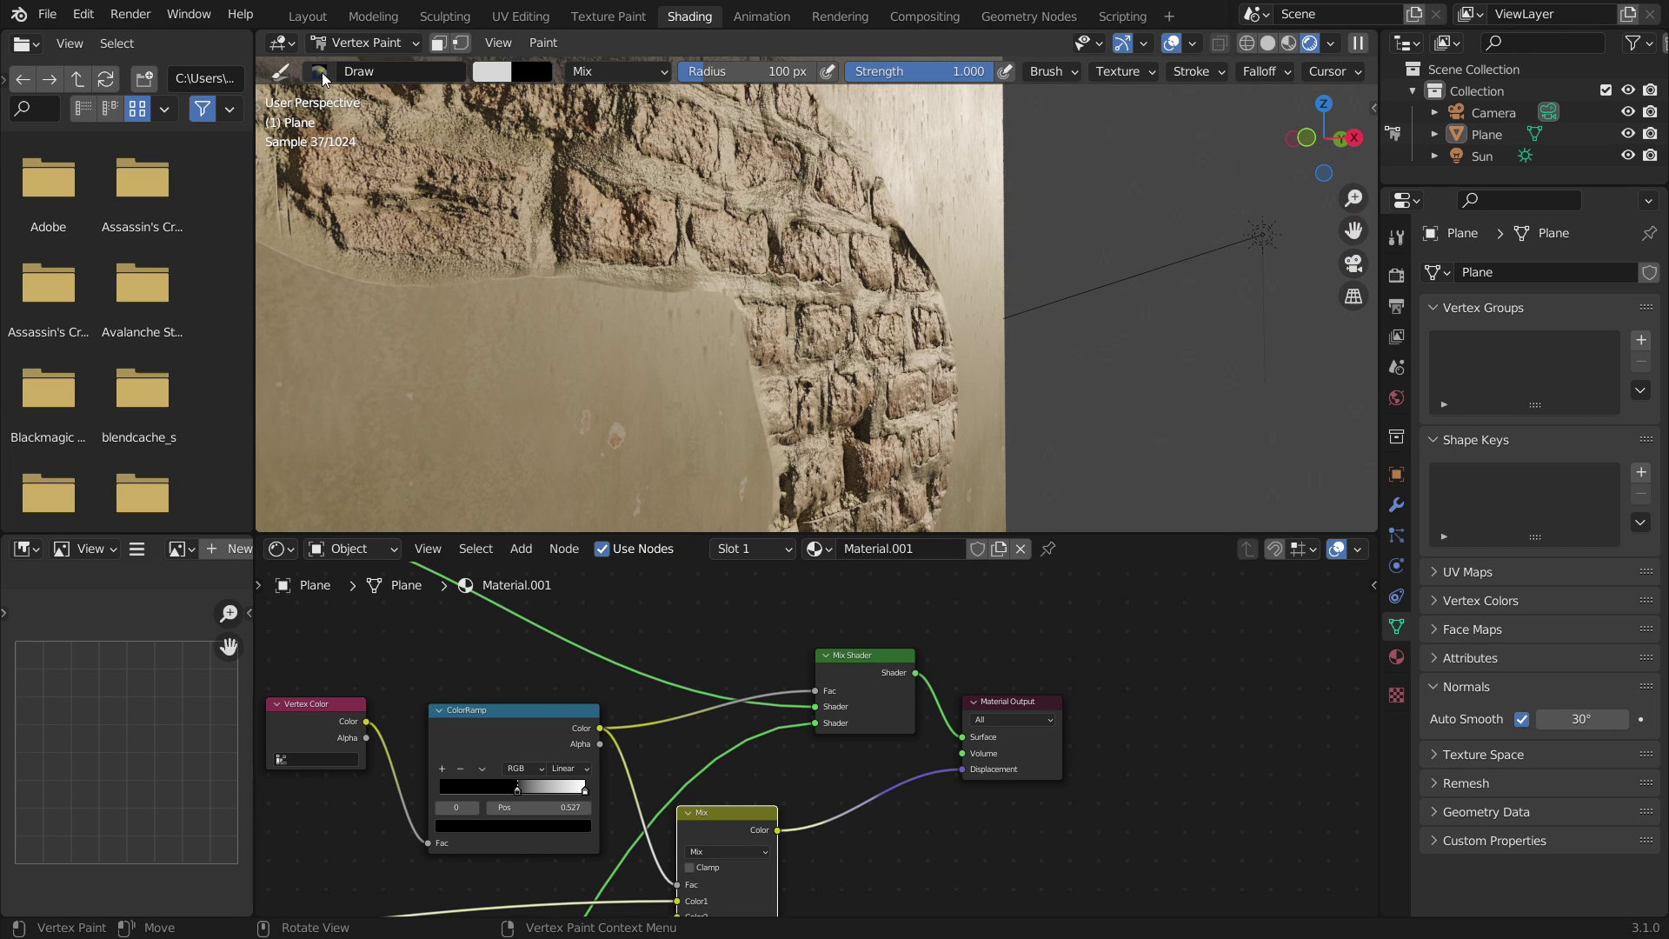
left_click(345, 45)
Return to Object Mode, select the Sun and make its colour white
left_click(372, 69)
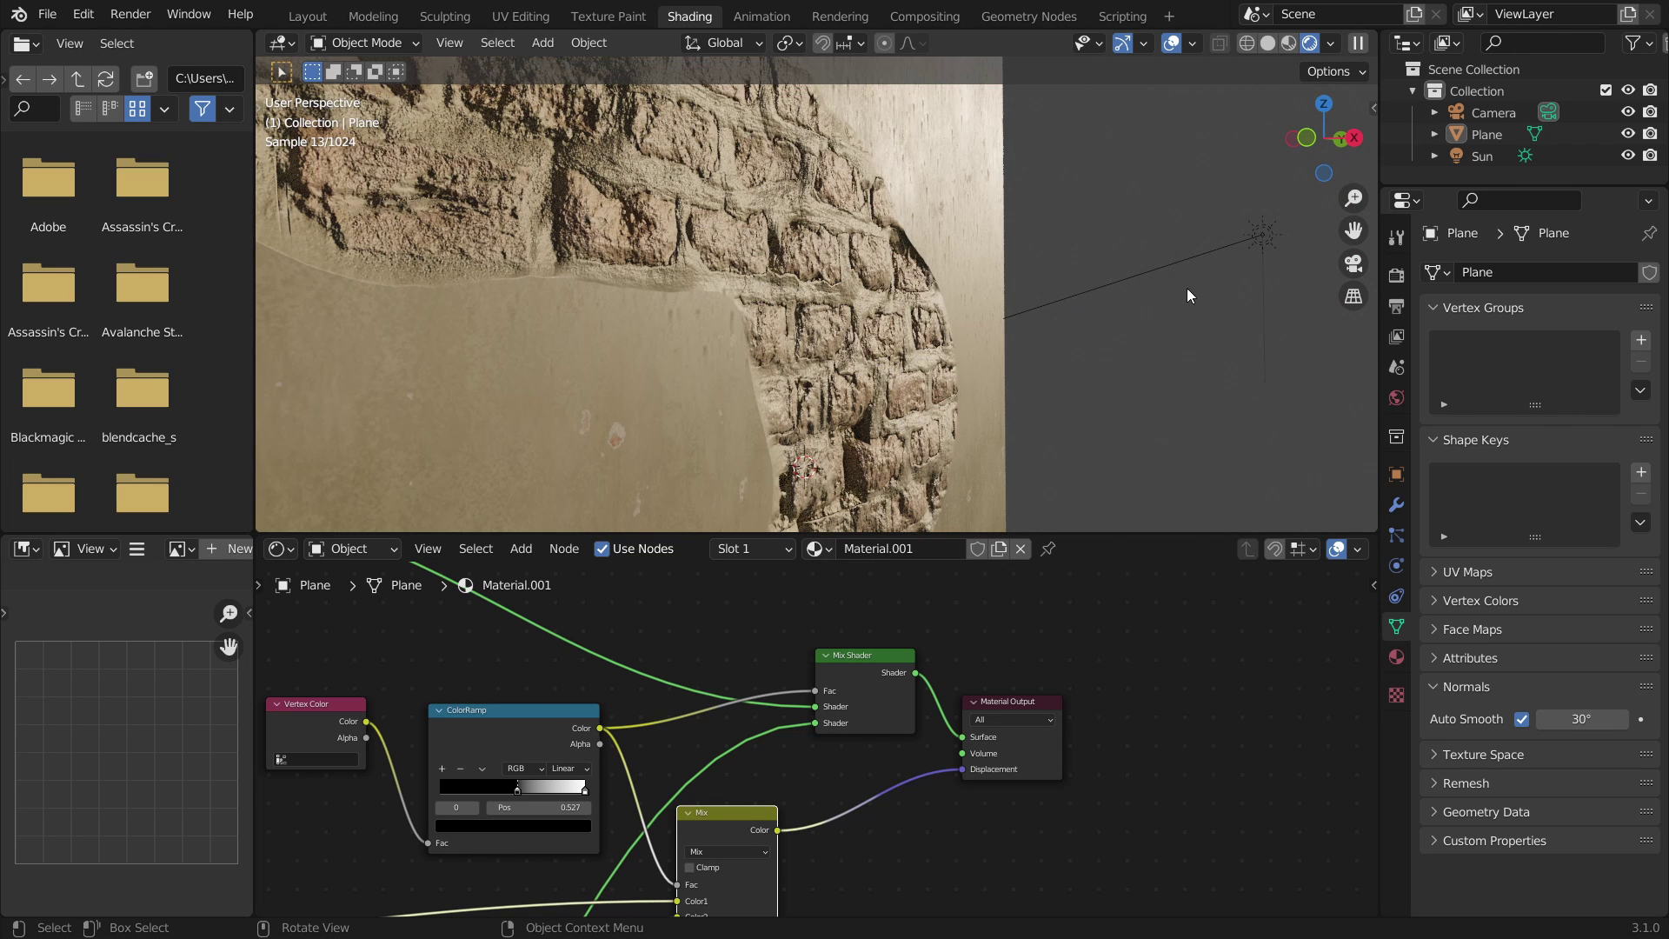
left_click(1257, 235)
left_click(1553, 399)
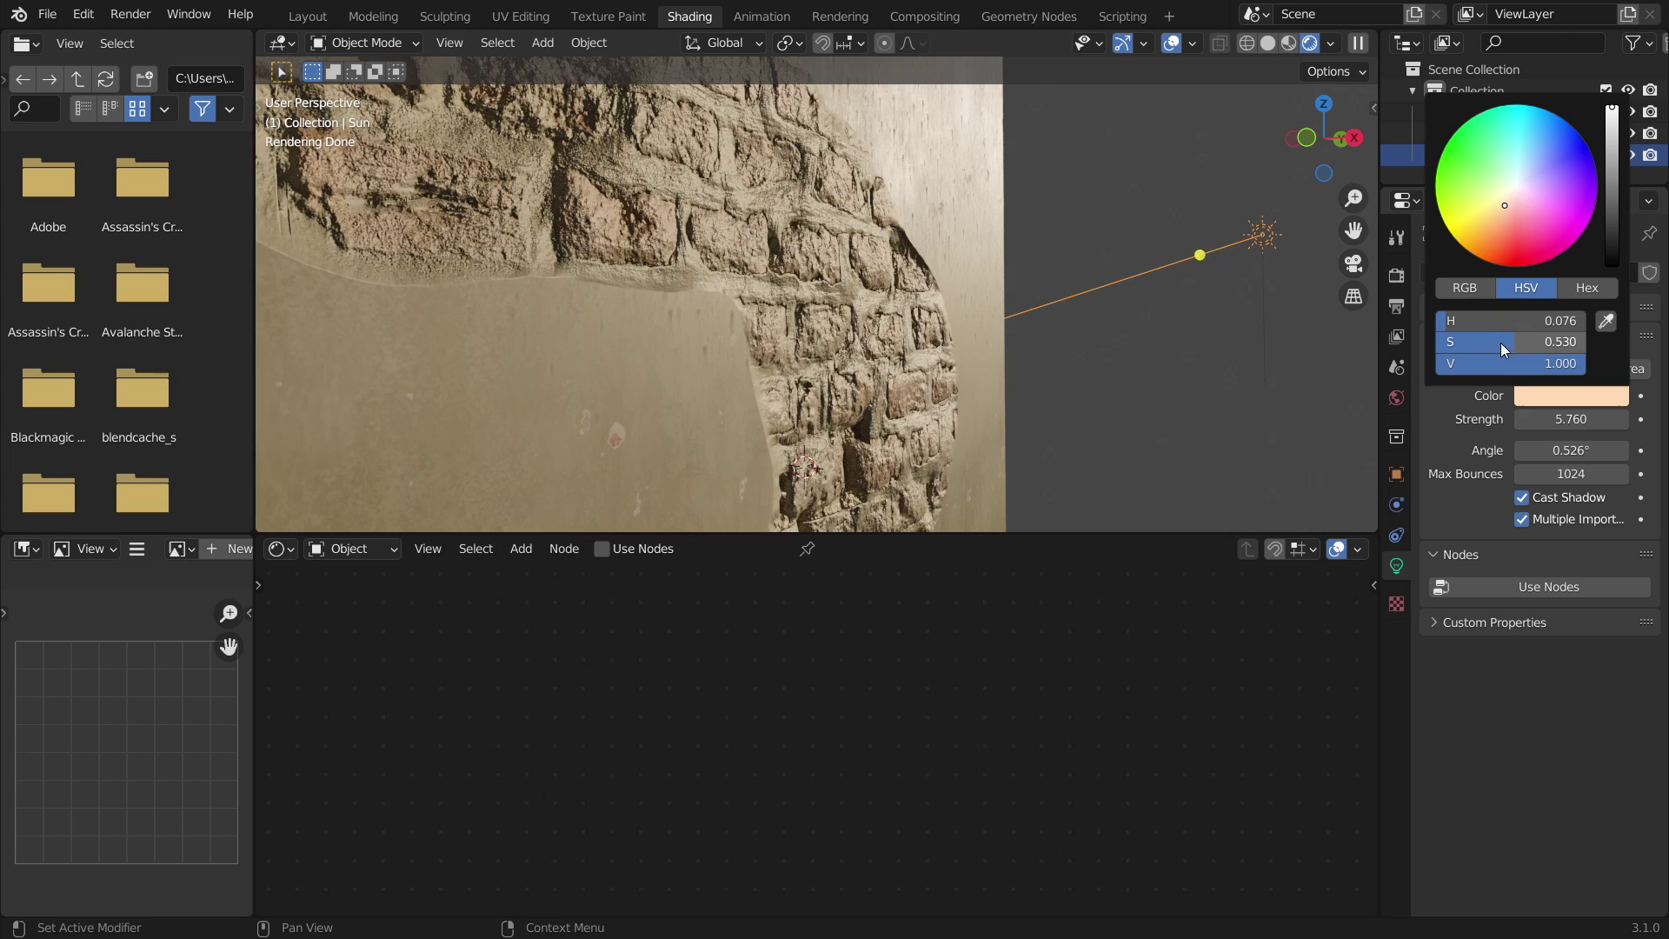
left_click_drag(1501, 342, 1441, 343)
middle_click_drag(834, 383, 507, 393)
Duplicate the Sun light to create Sun.001
scroll(915, 328, "up", 6)
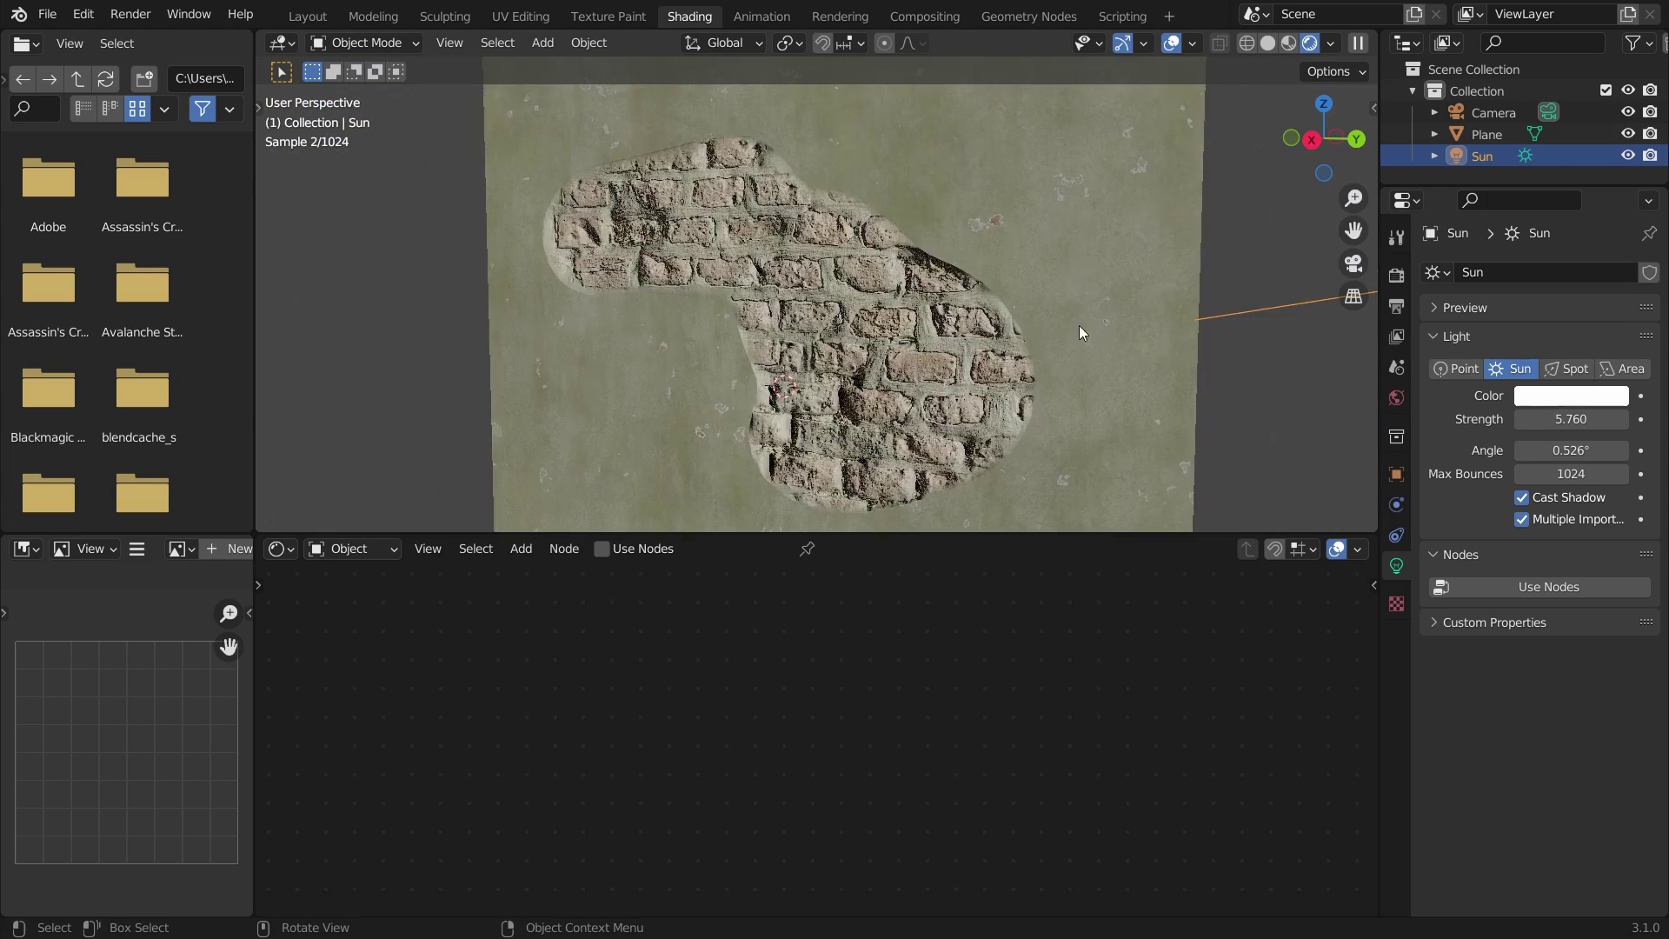
scroll(1080, 332, "down", 6)
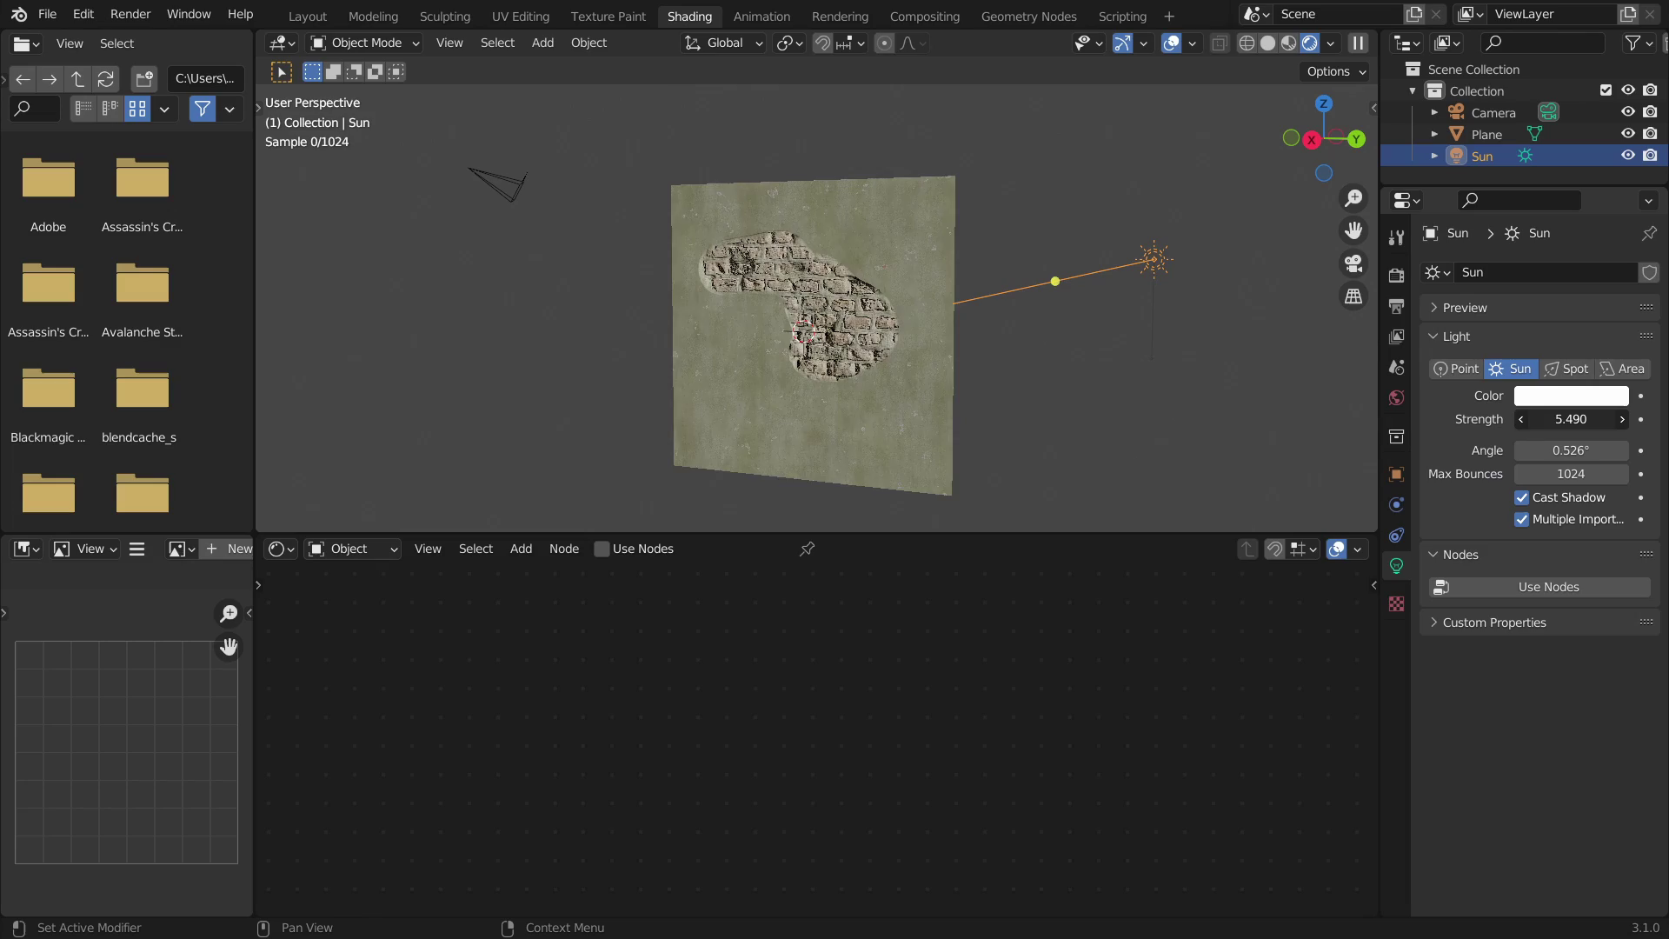
scroll(728, 295, "up", 6)
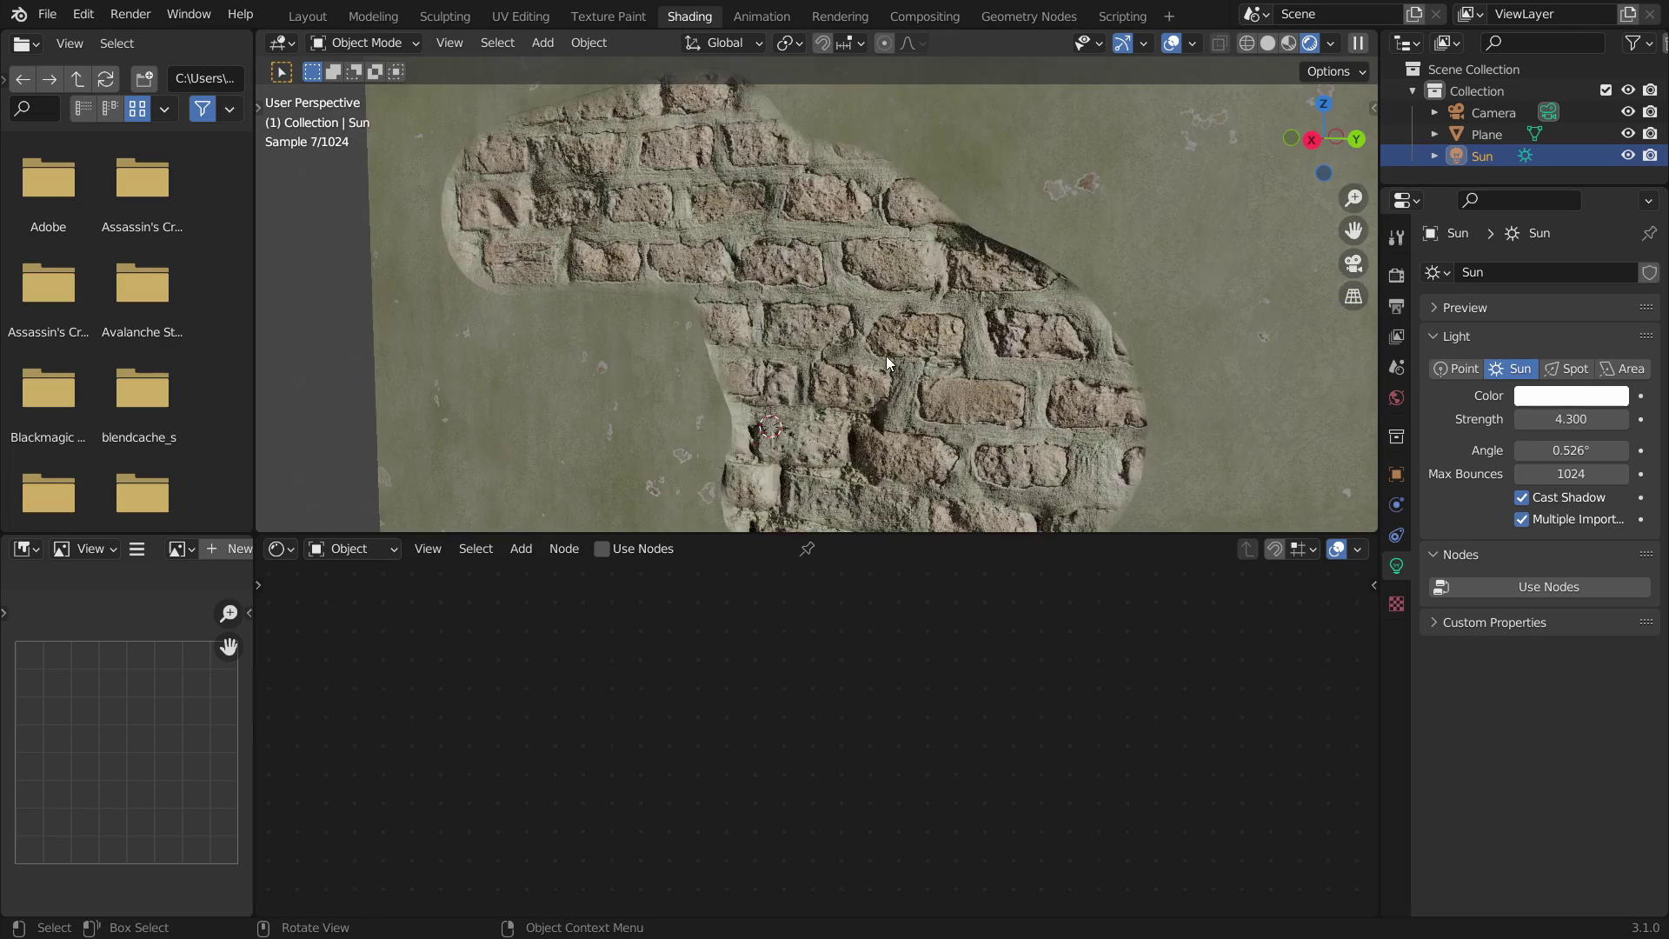
middle_click_drag(953, 321, 1196, 372)
scroll(1200, 347, "down", 7)
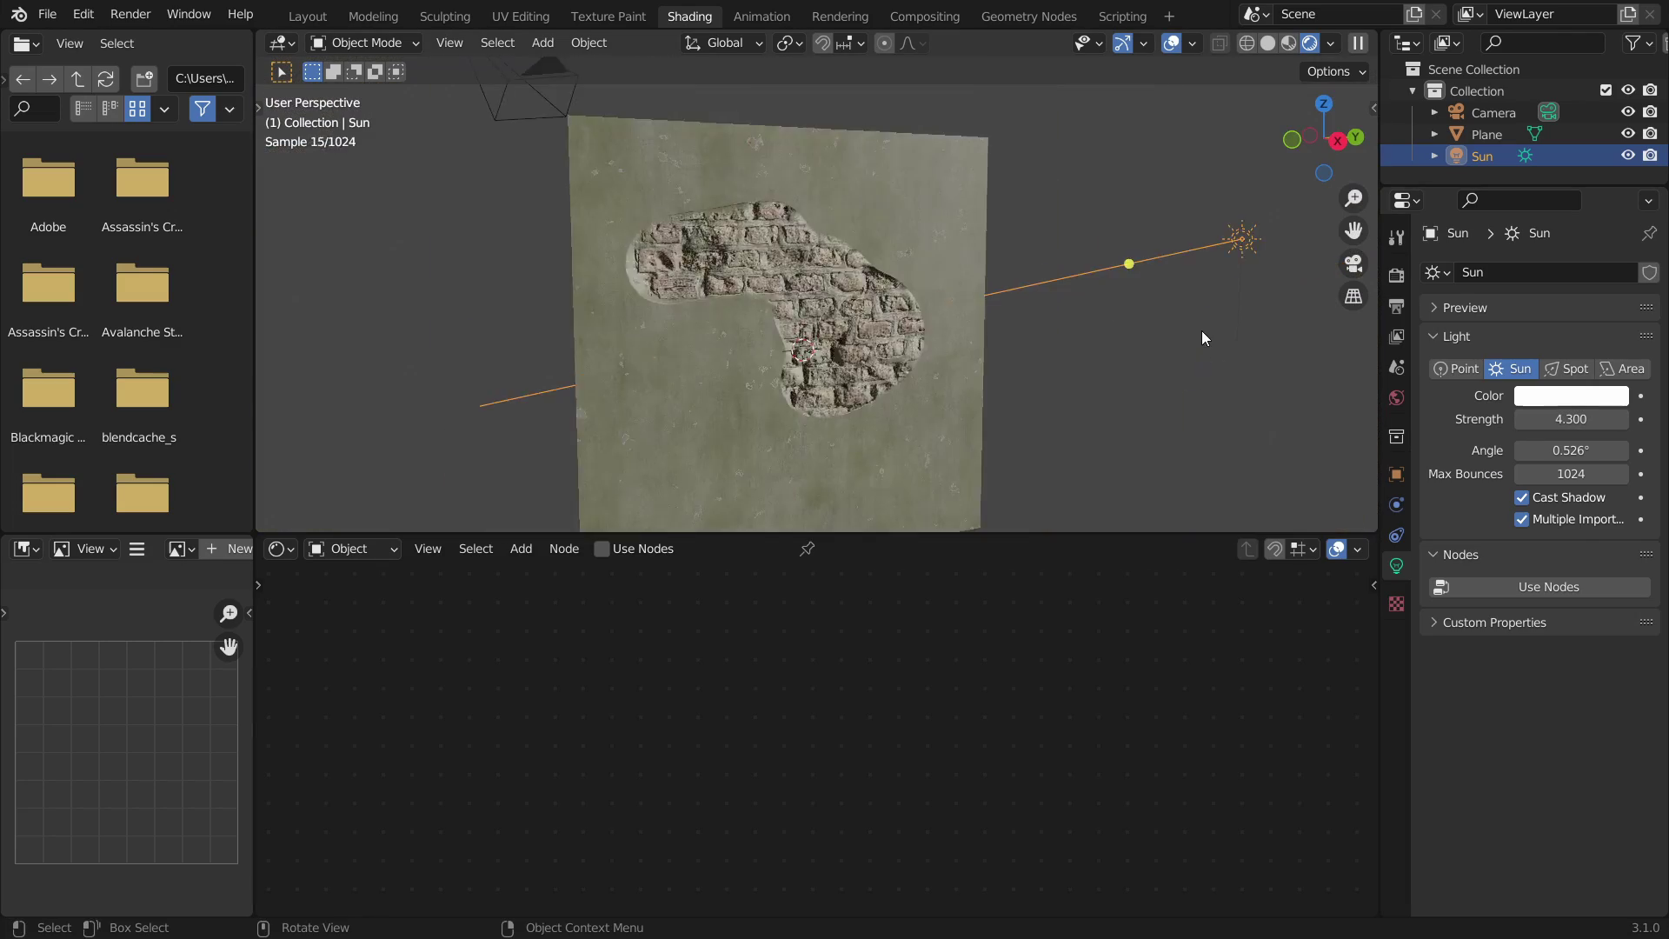
key("shift+d")
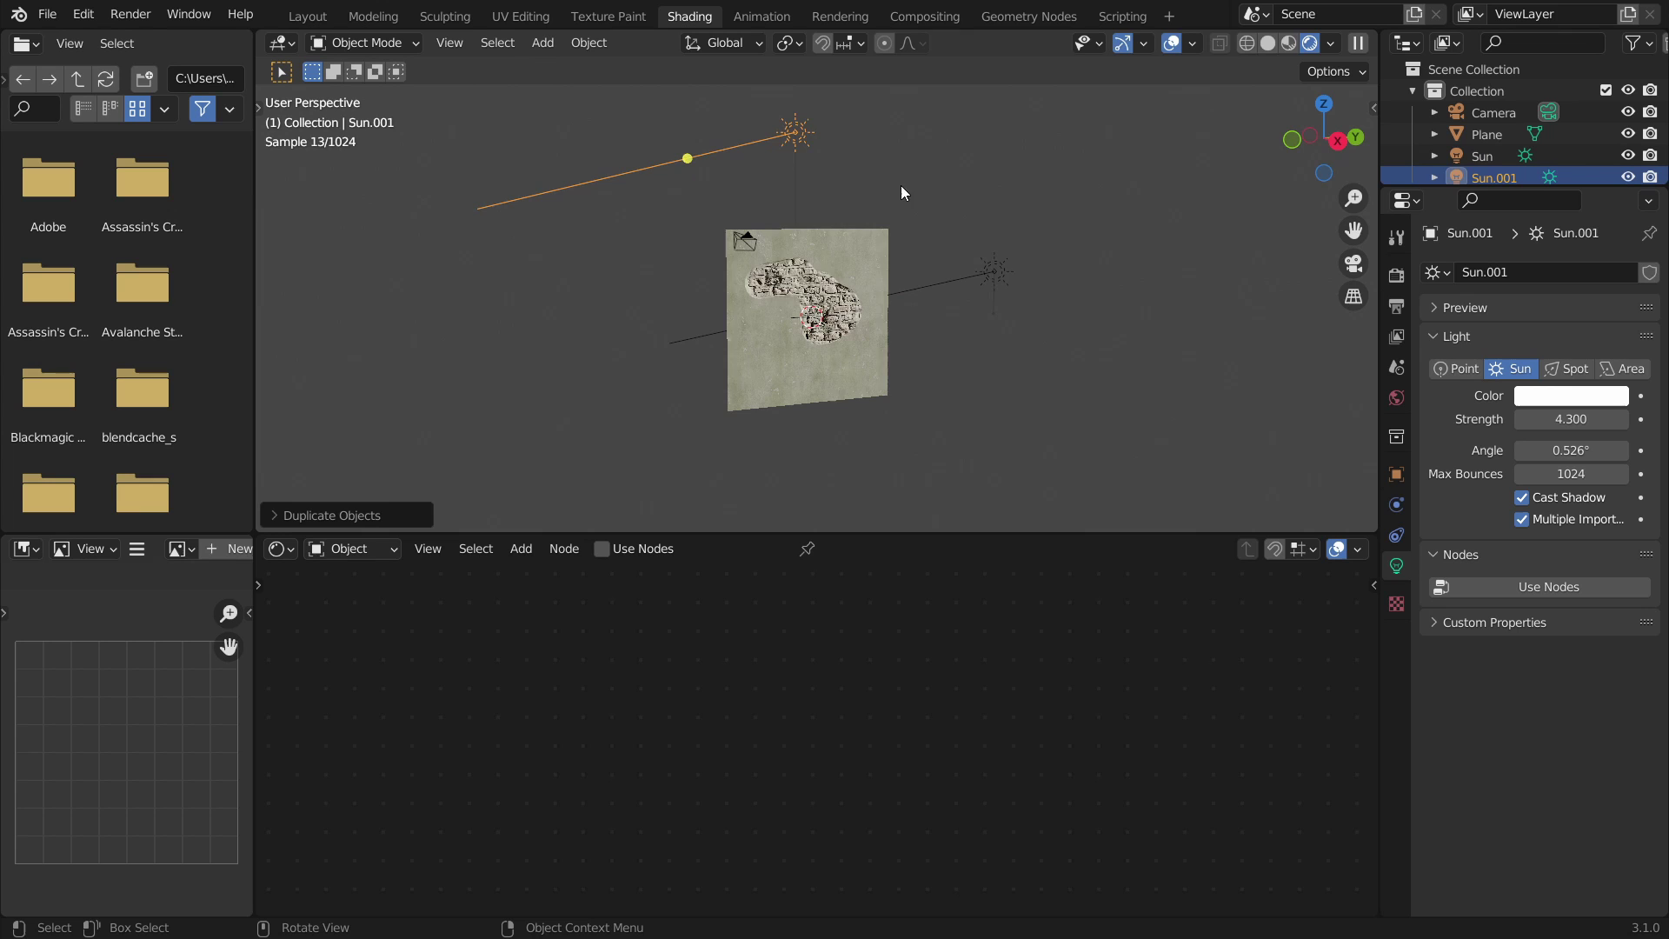
Turn both lights into Point lamps and increase the point light's power
left_click(1456, 369)
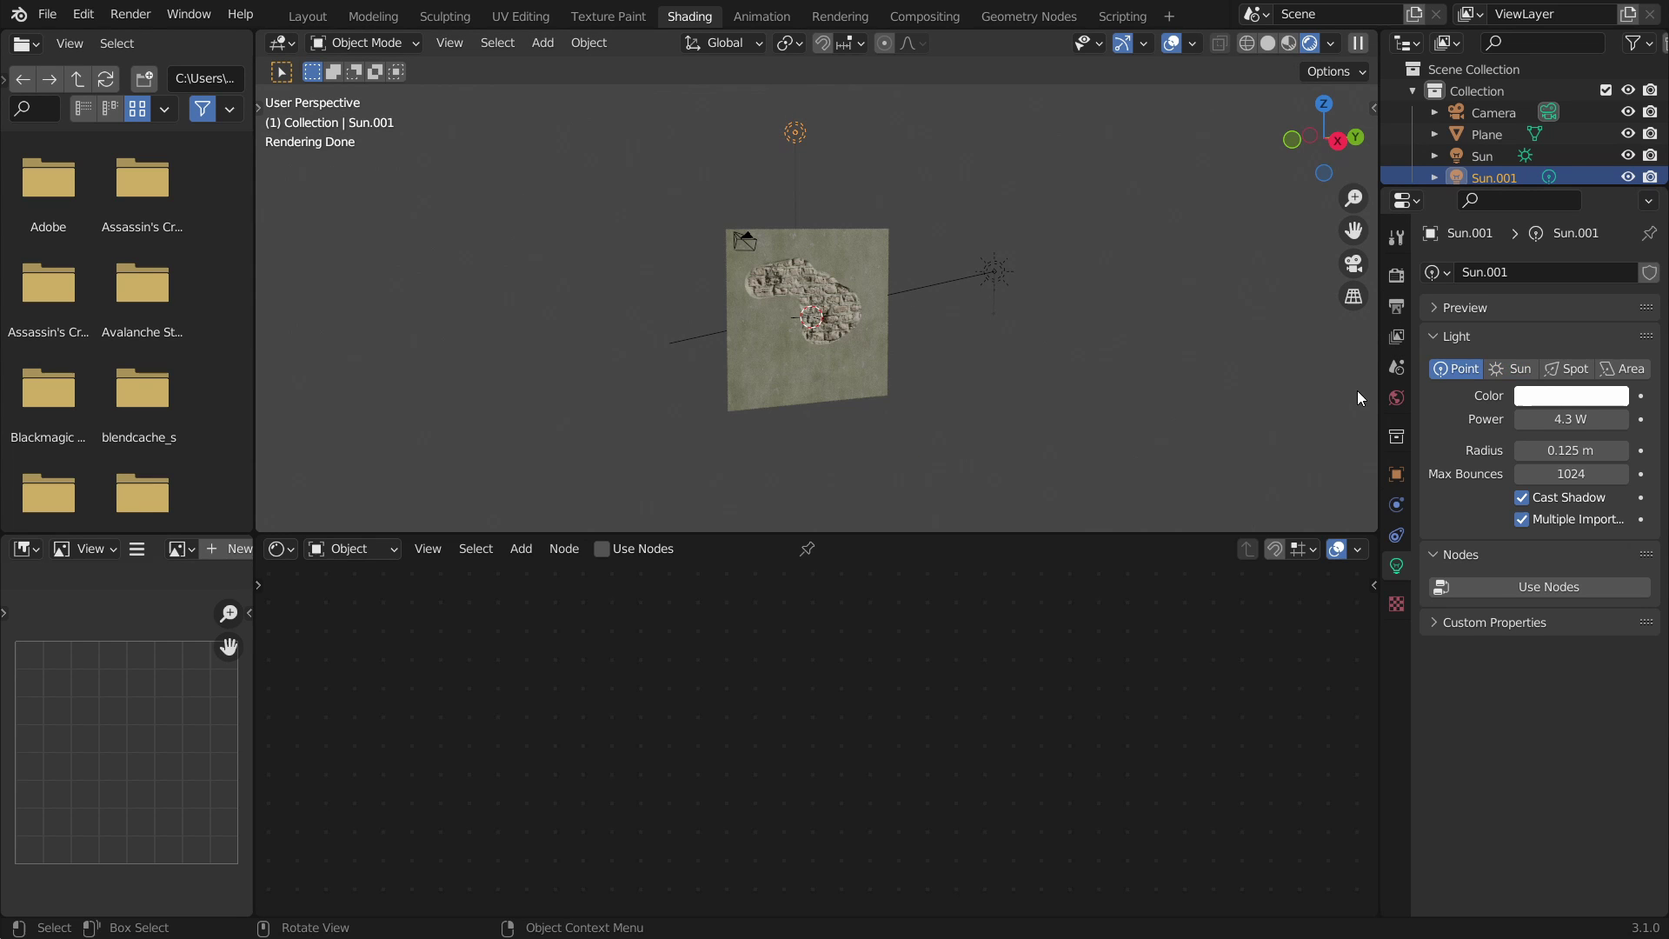
left_click(1482, 155)
left_click(1456, 368)
scroll(1278, 393, "up", 5)
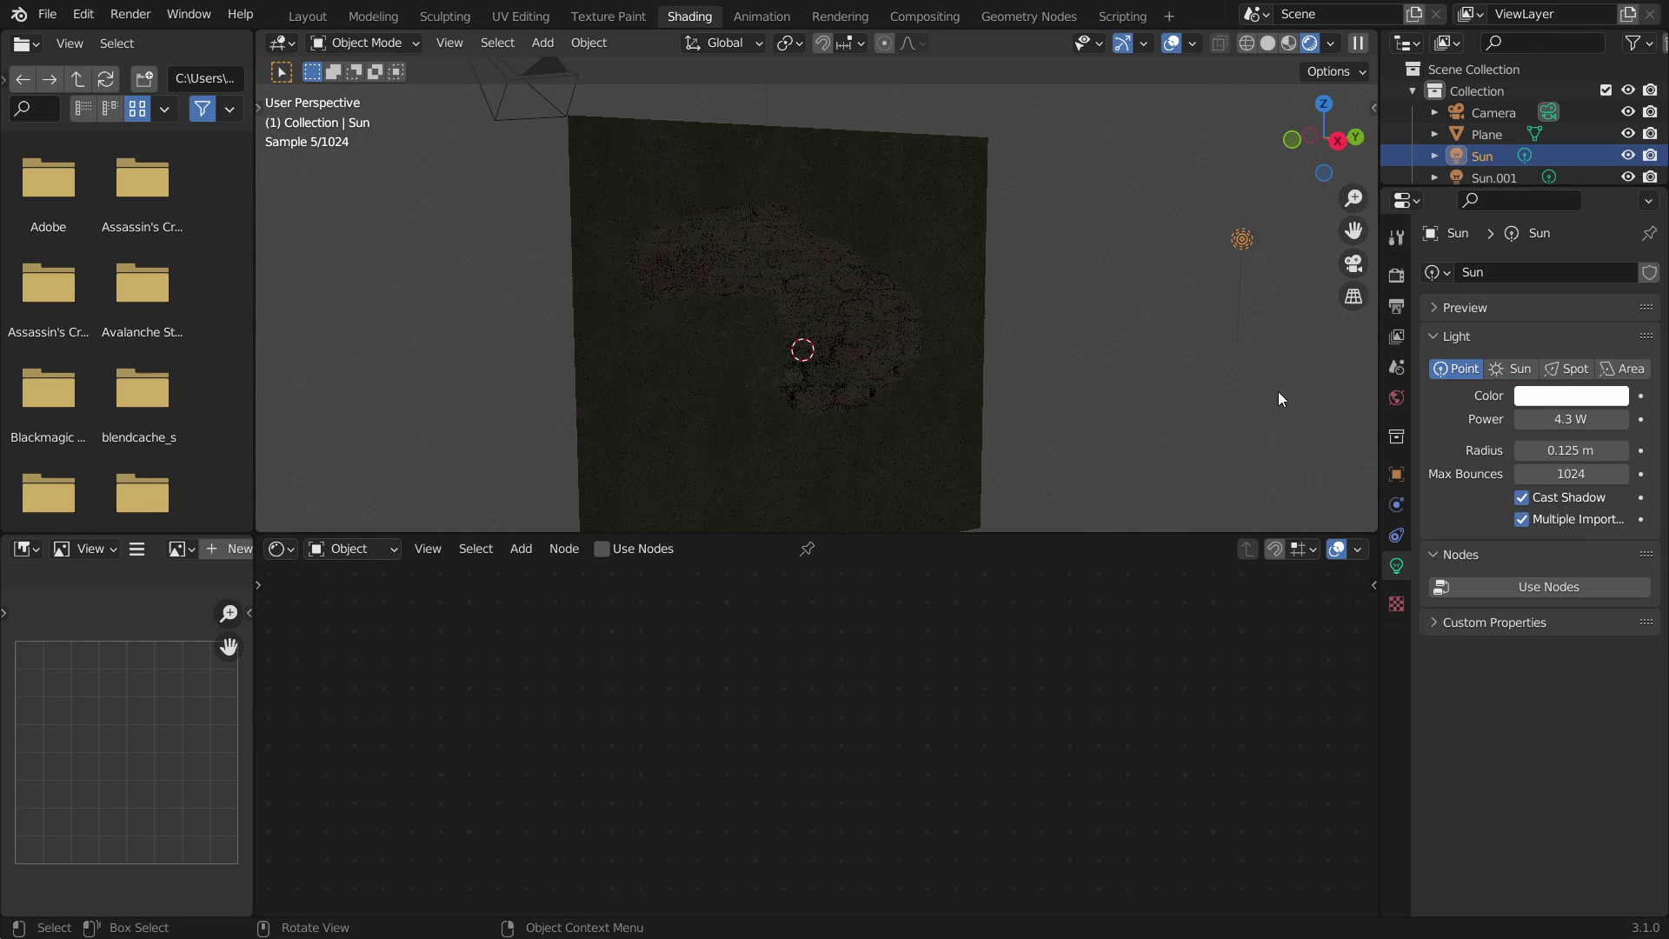
left_click_drag(1560, 419, 1656, 419)
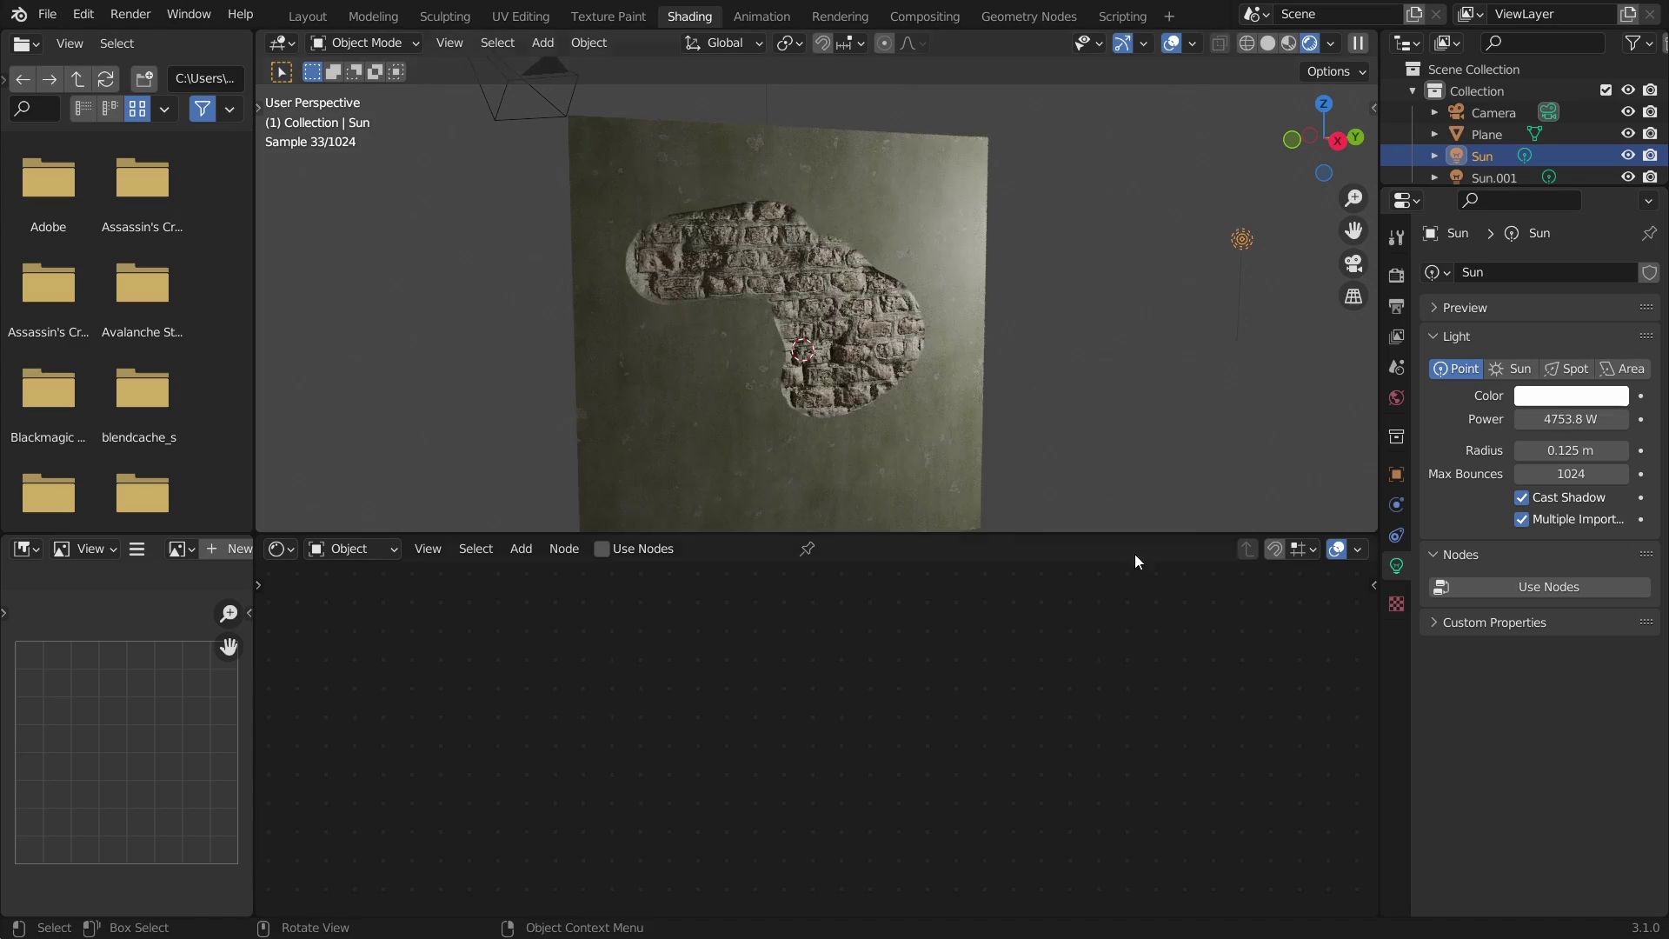
Select the plane and move the ColorRamp's white stop left to 0.142
scroll(800, 342, "up", 8)
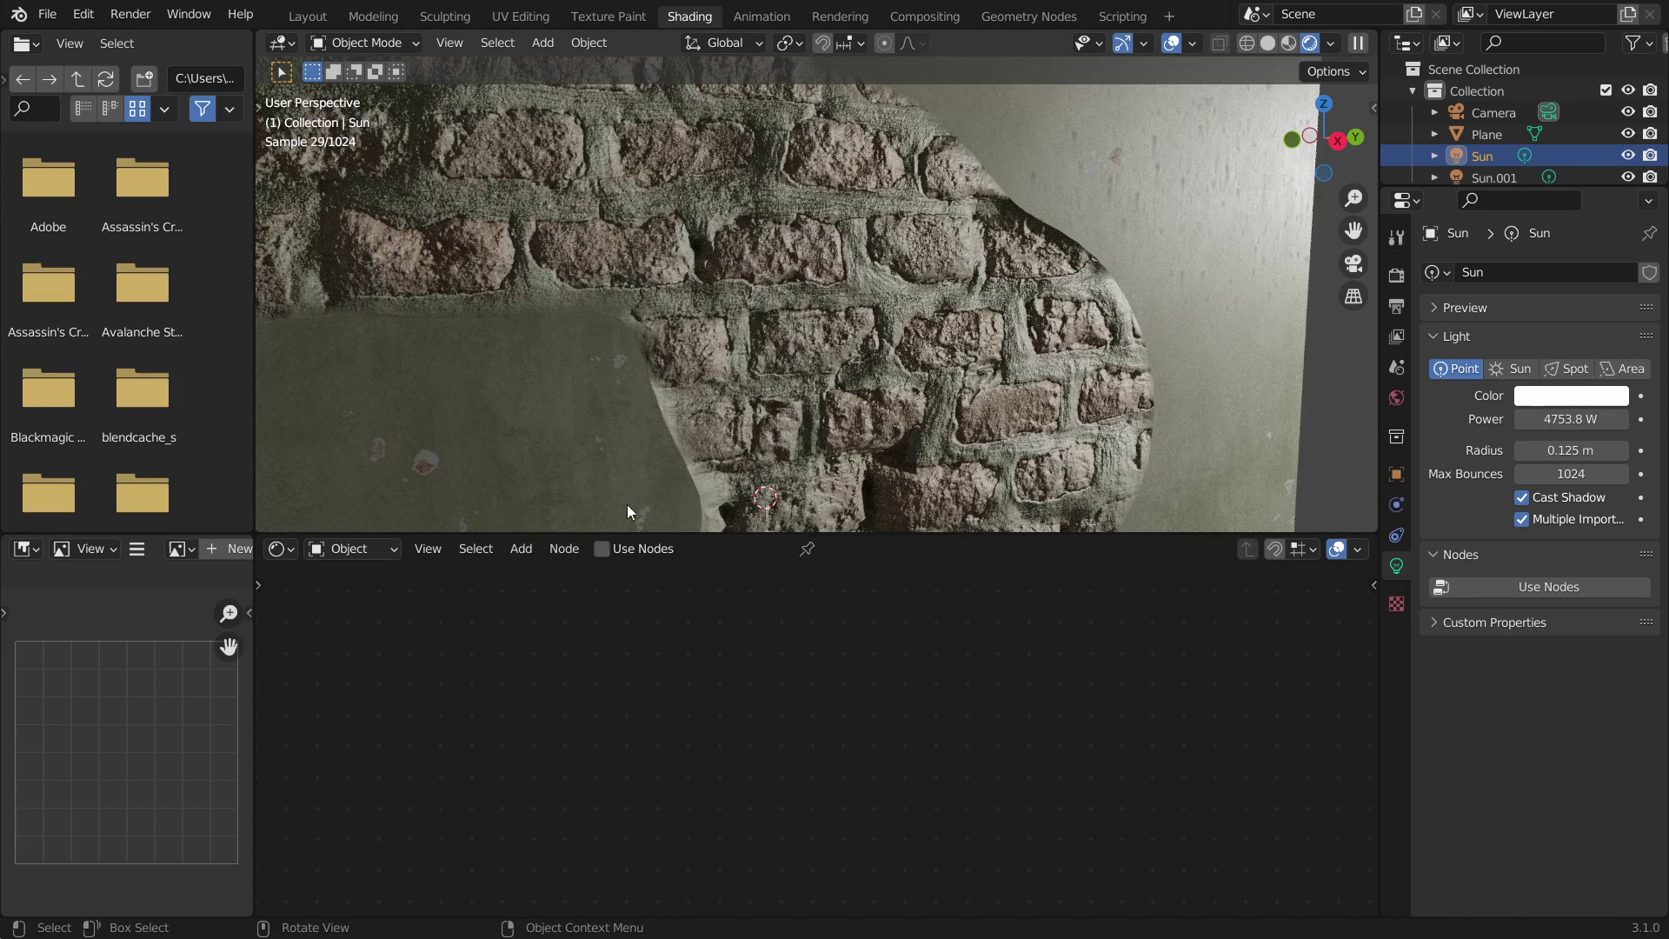
left_click(774, 369)
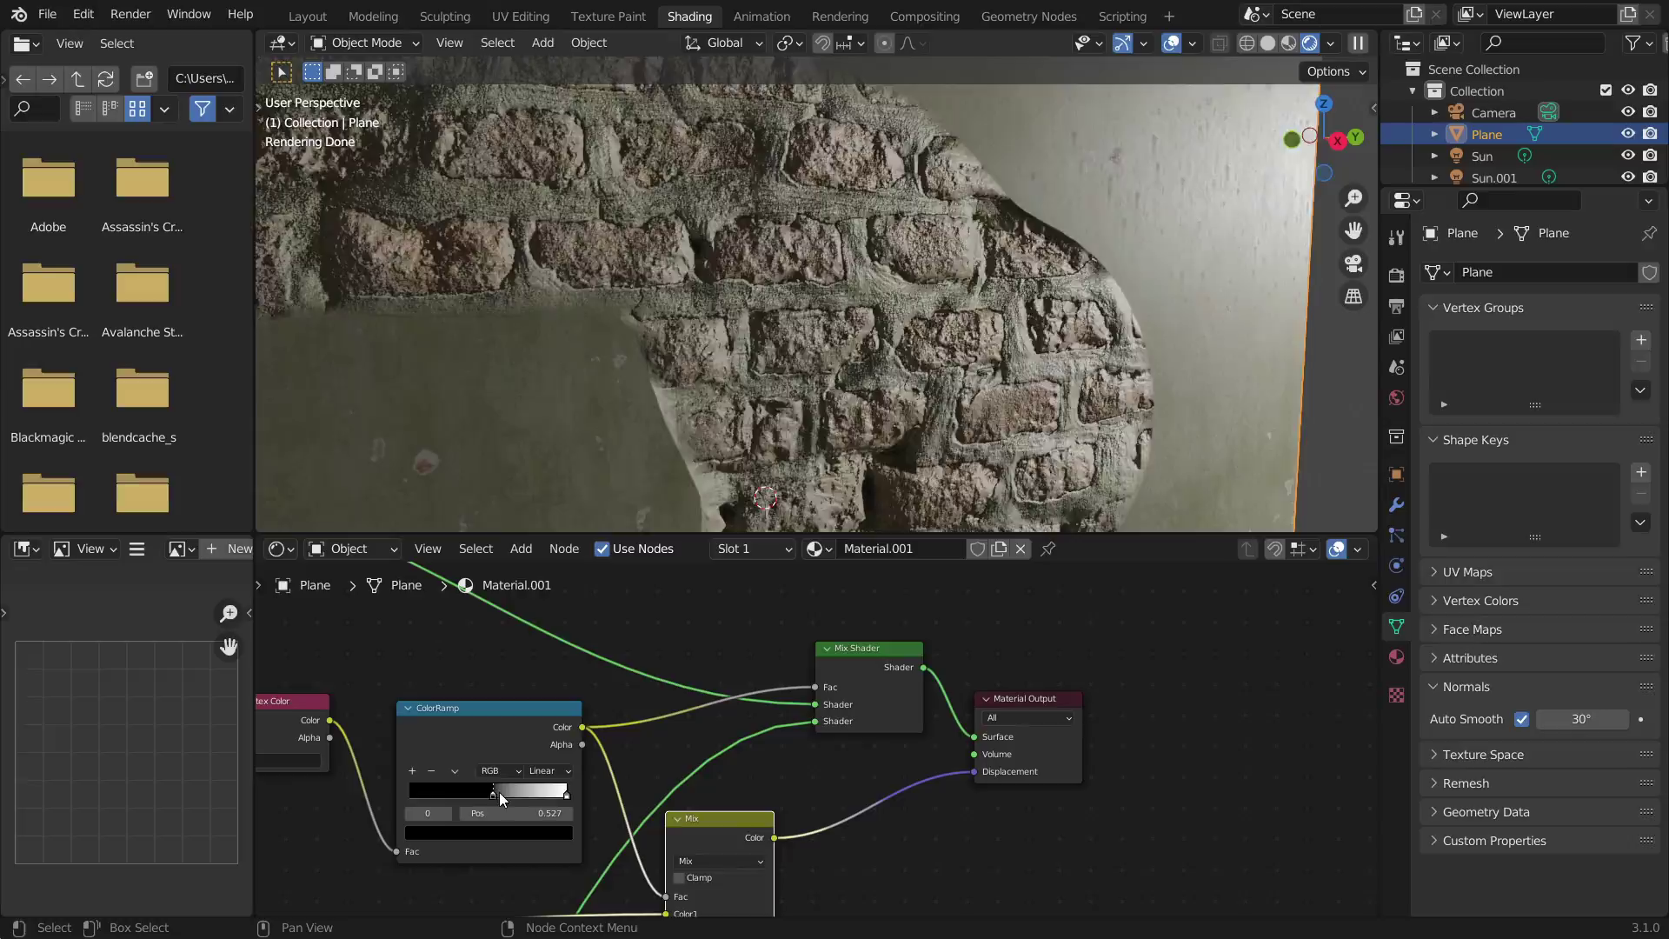
left_click_drag(499, 792, 437, 805)
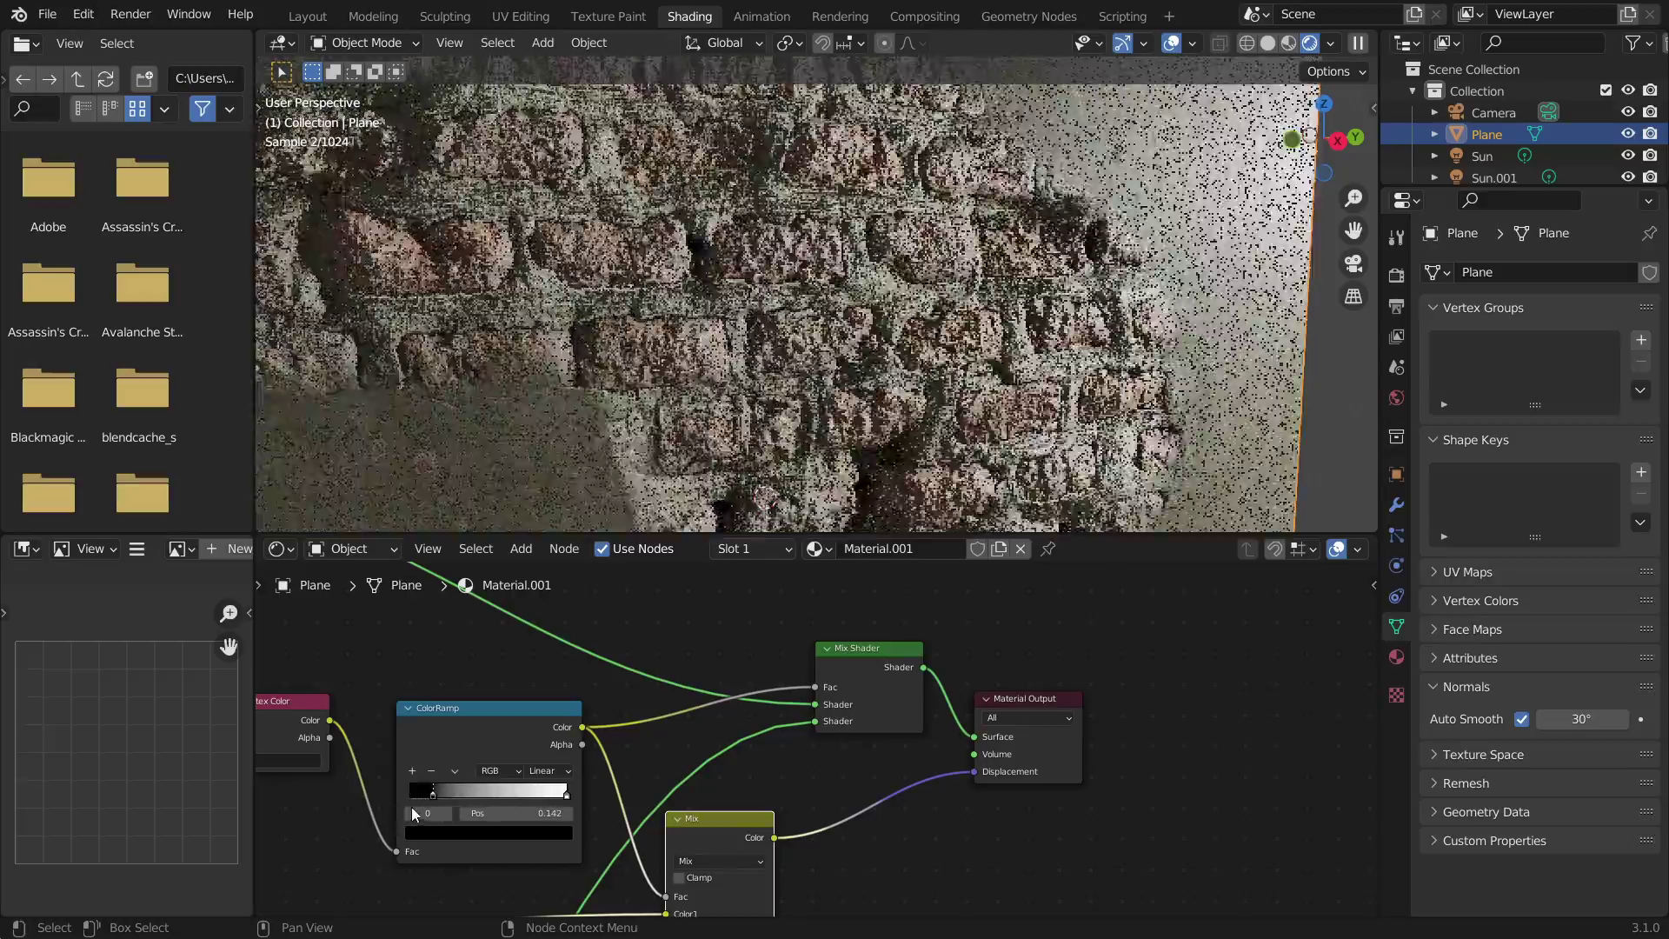